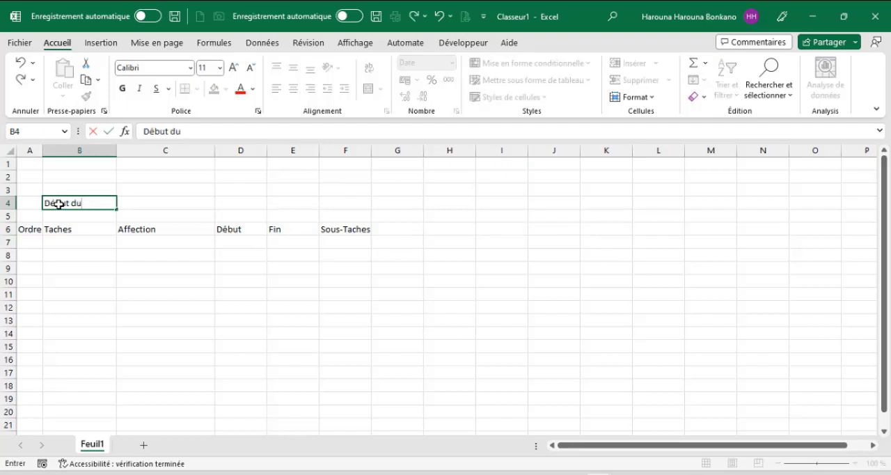
Complete the label "Début du Projet" in B4 with 01/01/2022 in C4, and paste the copied task rows from A7.
type("Projet")
key("Tab")
type("01/01/2022")
key("Tab")
left_click(31, 240)
key("ctrl+v")
Review the pasted task table column by column, from the order numbers to the sub-task counts.
left_click_drag(31, 239, 36, 345)
left_click_drag(69, 243, 70, 346)
left_click_drag(144, 242, 149, 346)
left_click_drag(241, 243, 240, 346)
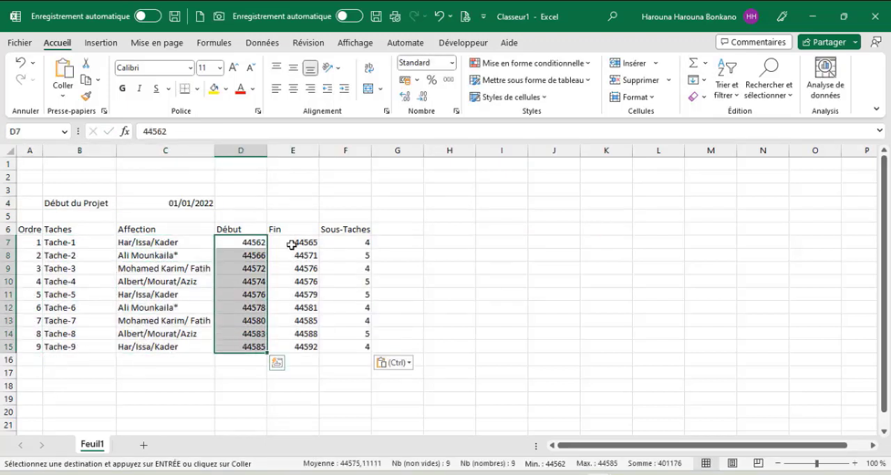
left_click_drag(290, 244, 292, 346)
left_click_drag(360, 243, 359, 346)
left_click(360, 240)
left_click(98, 256)
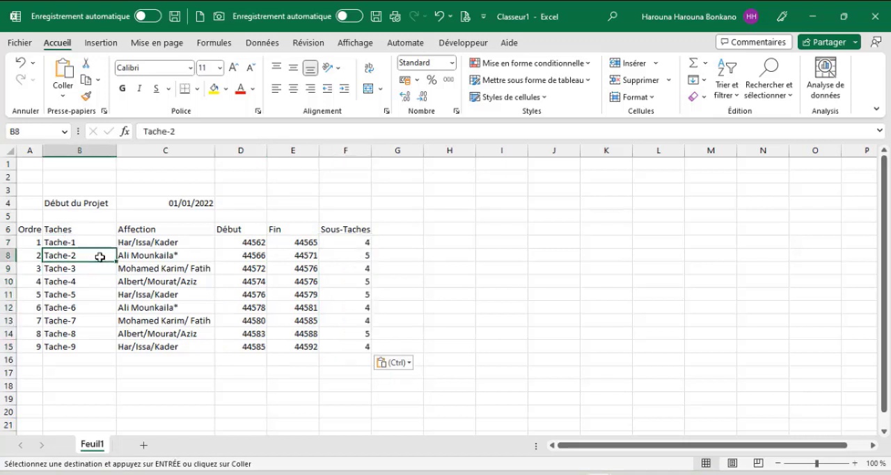
double_click(355, 255)
left_click(91, 268)
Center the "Sous-Taches" header across F6:K6 without merging the cells.
left_click_drag(356, 229, 593, 230)
left_click(386, 111)
left_click(263, 196)
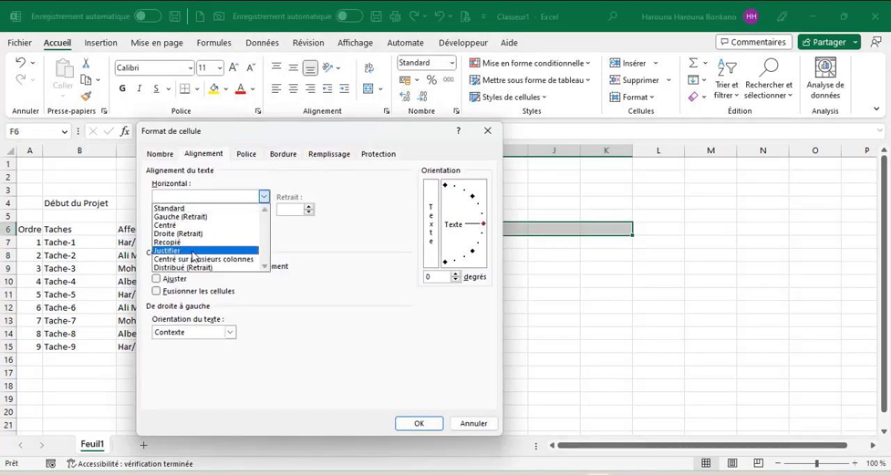
left_click(202, 254)
left_click(419, 423)
Add a list data validation with the source P to the sub-task cells G7:K15.
left_click_drag(396, 241, 613, 344)
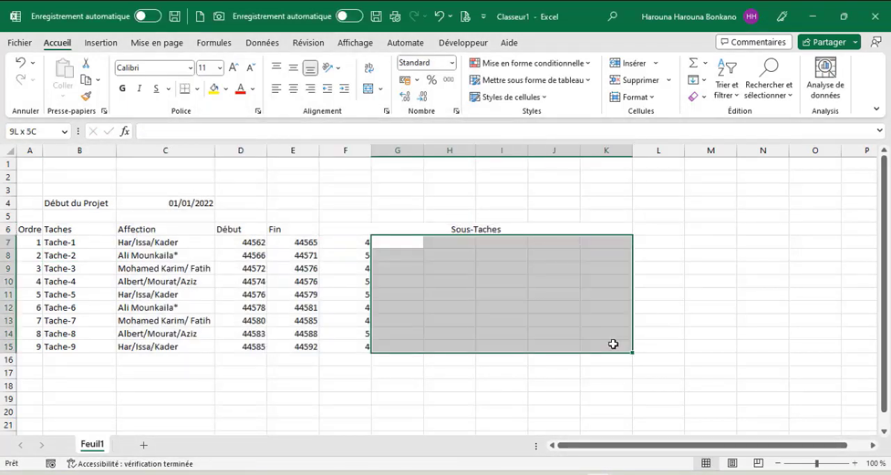
left_click(262, 44)
left_click(624, 97)
left_click(235, 251)
left_click(221, 288)
left_click(246, 303)
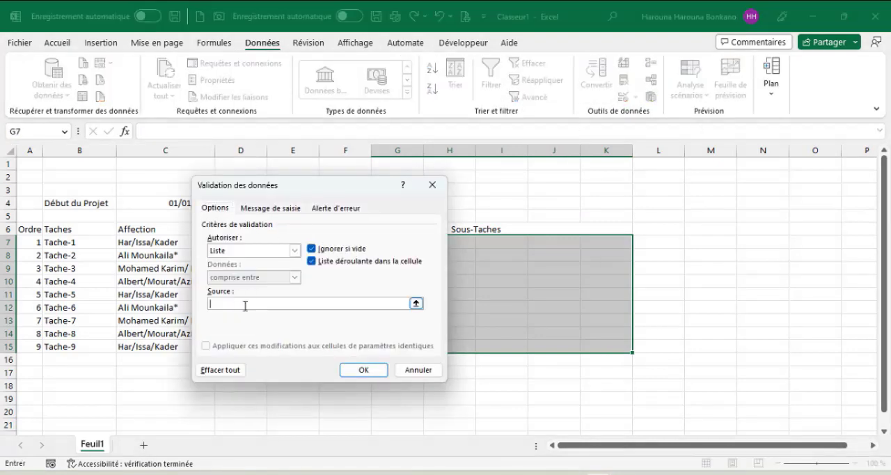
type("P")
left_click(363, 370)
Choose P from the list in G7 and set the font of G7:K15 to Wingdings 2 so it shows as a check mark.
left_click(428, 242)
left_click(408, 253)
left_click(57, 43)
left_click(147, 67)
type("Win")
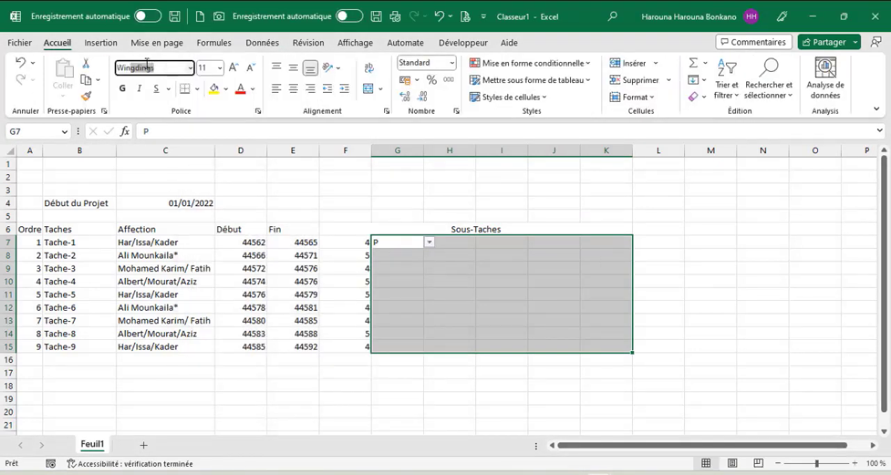
type("gdings 2")
key("Return")
left_click(431, 242)
left_click(388, 254)
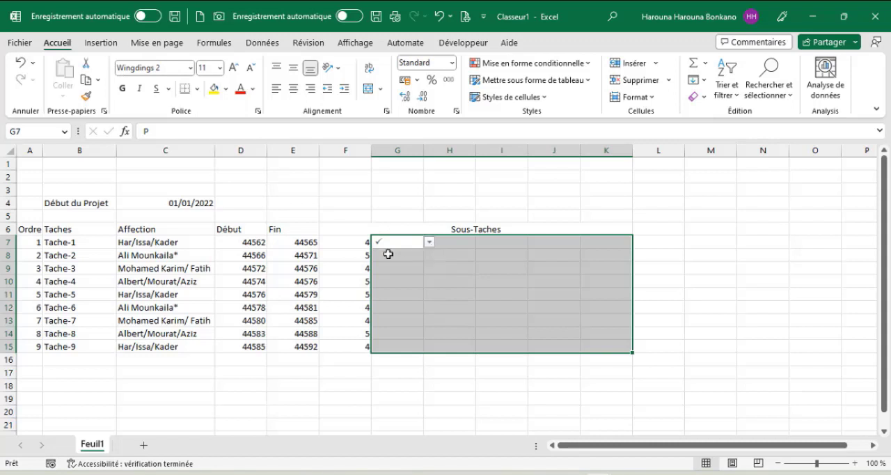
Narrow columns G to K to fit the check marks.
left_click_drag(398, 151, 606, 150)
left_click_drag(632, 150, 598, 204)
Link L5 to the project start date with the formula =$C$4.
left_click(472, 215)
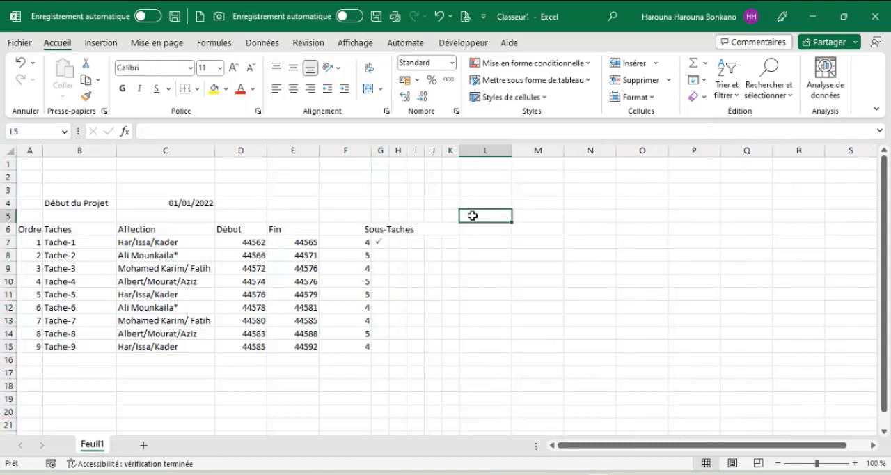
type("=")
left_click(185, 202)
key("ctrl+Return")
Make M5 the day following L5 and fill the daily dates across to AP5.
key("Right")
type("=")
key("Left")
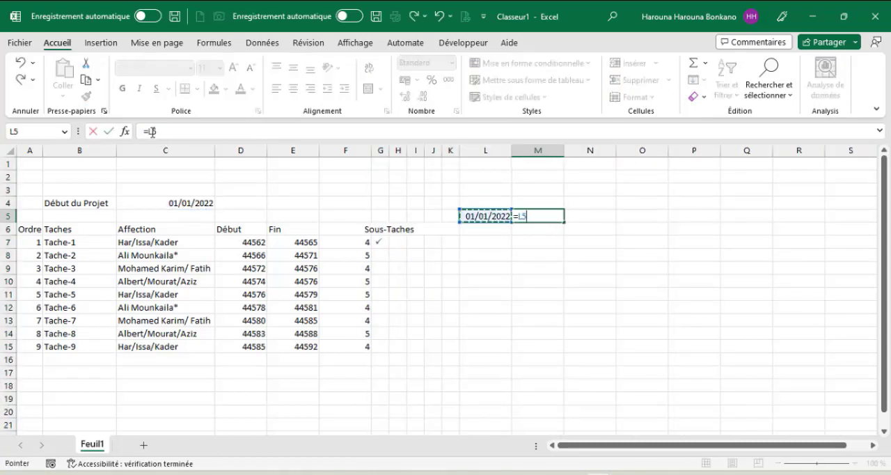
key("ctrl+Return")
left_click_drag(565, 222, 826, 217)
Rotate the dates in L5:AP5 to 90 degrees and autofit their column widths.
left_click_drag(485, 217, 806, 221)
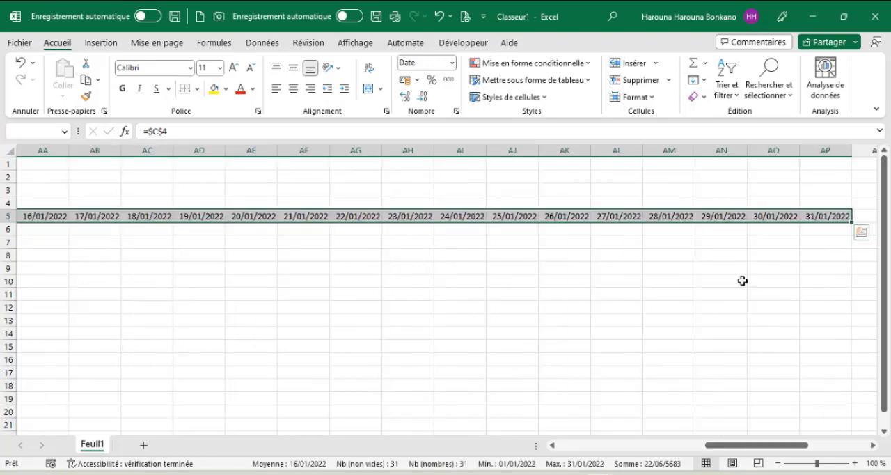
key("ctrl+BackSpace")
left_click(387, 111)
left_click(445, 188)
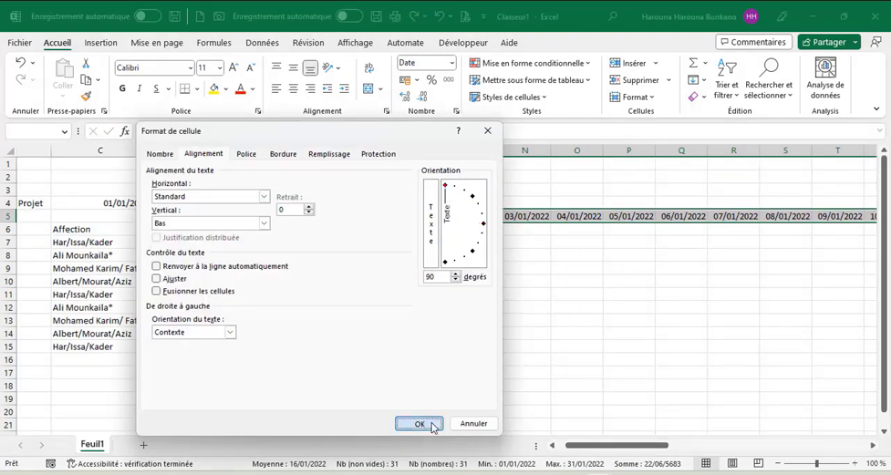
left_click(431, 423)
left_click(651, 97)
left_click(650, 197)
Enter =L5 in L6 and fill the formula across to AP6.
left_click(400, 264)
type("=")
left_click(399, 223)
key("ctrl+Return")
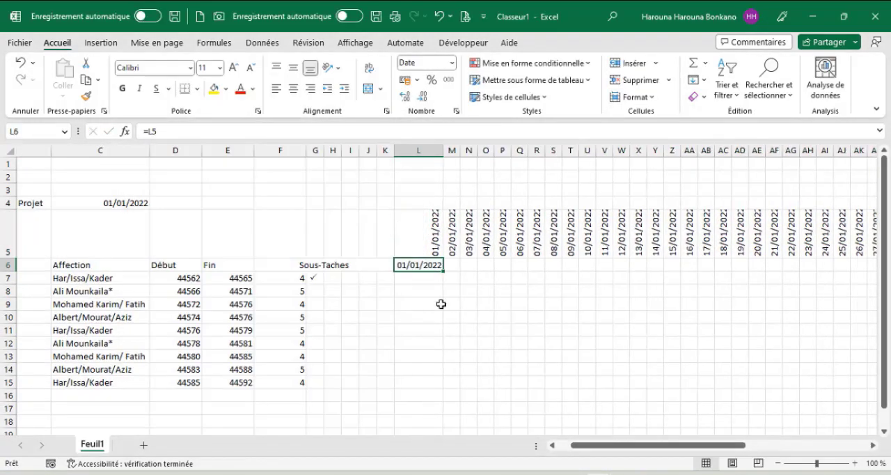
left_click_drag(439, 271, 819, 381)
Apply the custom number format jjj to L6:AP6 to show abbreviated weekdays.
key("ctrl+BackSpace")
key("ctrl+1")
left_click(159, 154)
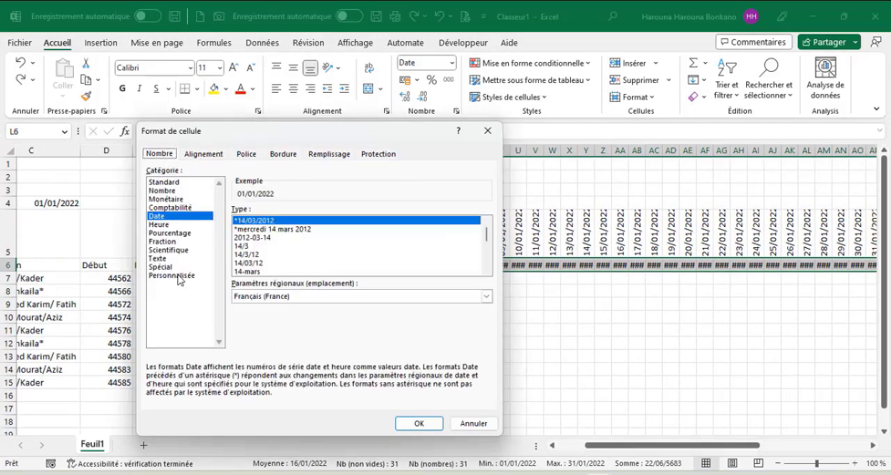
left_click(179, 276)
left_click_drag(274, 221, 171, 219)
type("jjj")
left_click(434, 425)
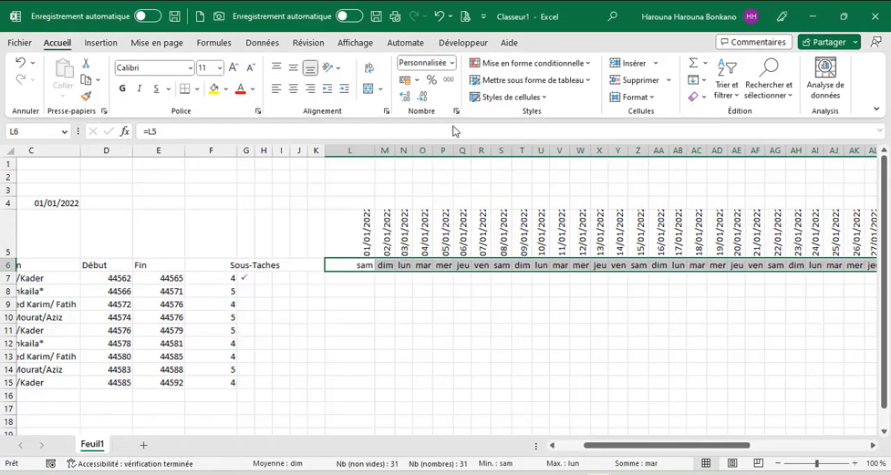
Slant the weekday labels in L6:AP6 and reduce their font size.
left_click(387, 111)
left_click(418, 423)
left_click(251, 69)
left_click(251, 69)
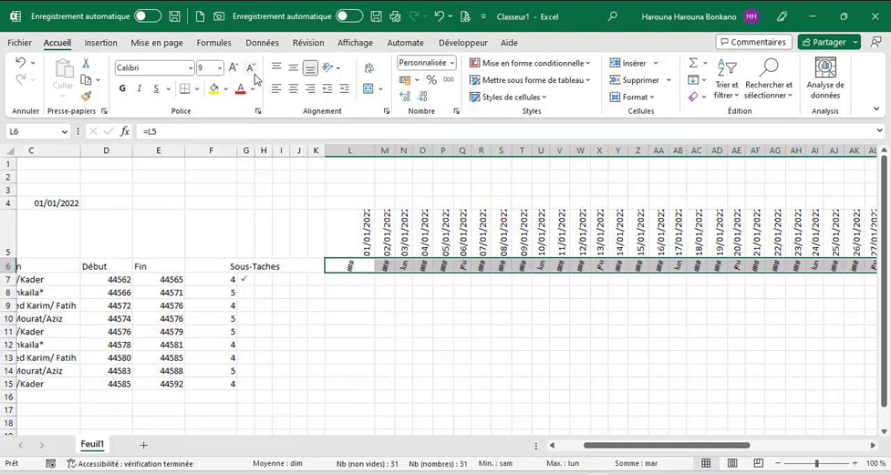
scroll(334, 325, "left", 3)
left_click(334, 325)
left_click(157, 43)
left_click(95, 70)
key("Escape")
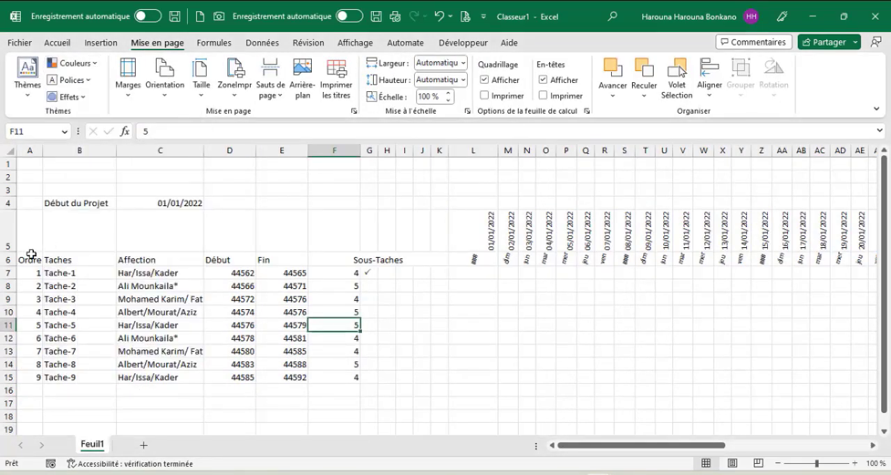
Fill the header row A6:AP6 with the dark red-brown theme color.
left_click(23, 260)
key("ctrl+shift+Right")
key("ctrl+shift+Right")
key("ctrl+shift+Right")
left_click(57, 43)
left_click(227, 90)
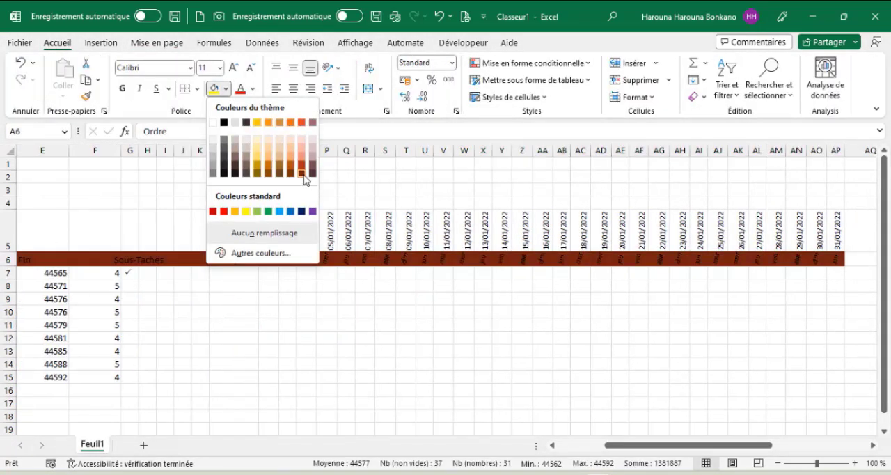
left_click(304, 174)
Make the header row text white and bold.
left_click(253, 90)
left_click(241, 144)
left_click(123, 90)
Apply a thin solid outline border around the task and calendar area A7:AP15.
left_click_drag(30, 273, 863, 377)
left_click_drag(647, 445, 497, 447)
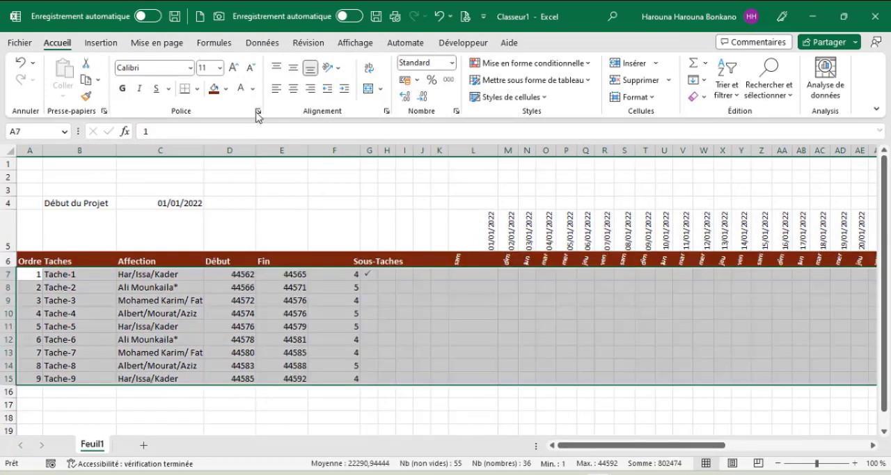
left_click(257, 111)
left_click(281, 155)
left_click(182, 258)
left_click(338, 191)
left_click(419, 423)
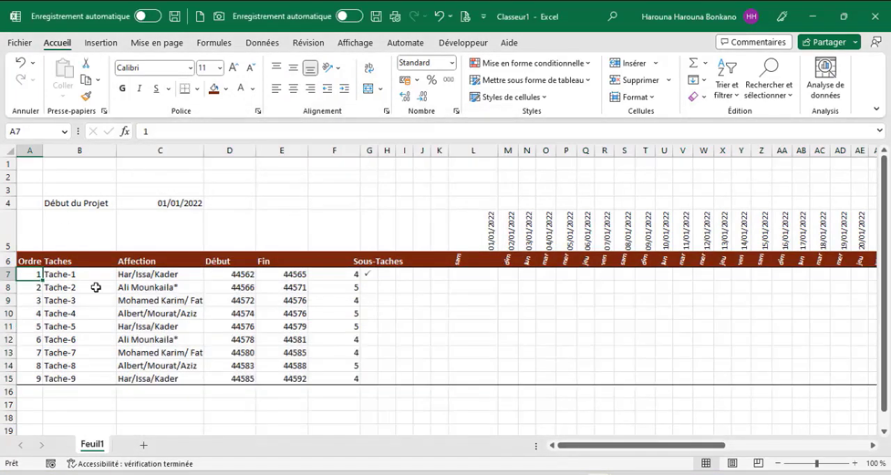
Add fine dashed inside borders to the task table cells A7:F15.
left_click_drag(29, 274, 336, 379)
left_click(257, 111)
left_click(280, 156)
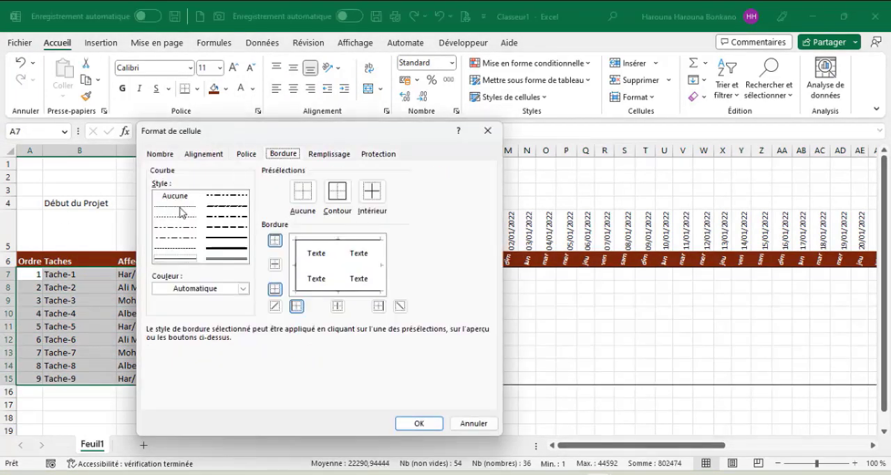
left_click(178, 214)
left_click(372, 188)
left_click(418, 422)
Format the sub-task cells G7:K15 with a dark red-brown fill, bold white marks and white inside borders.
left_click_drag(366, 273, 439, 378)
left_click(215, 89)
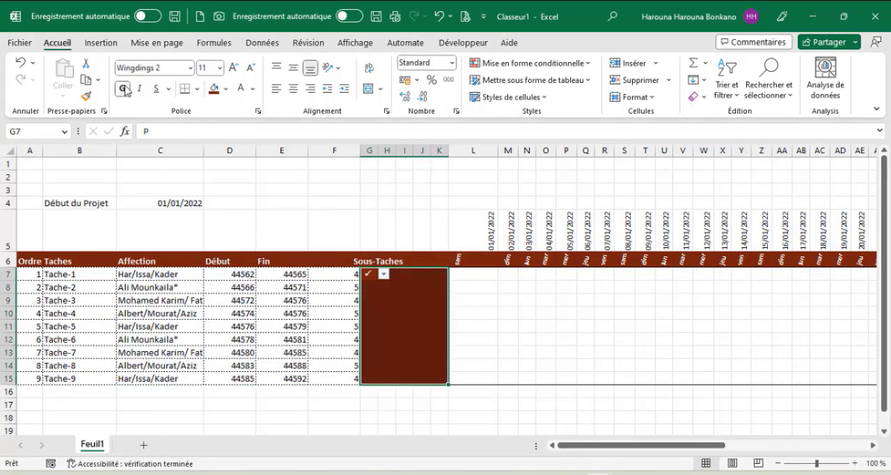
left_click(258, 110)
left_click(246, 288)
left_click(162, 324)
left_click(371, 190)
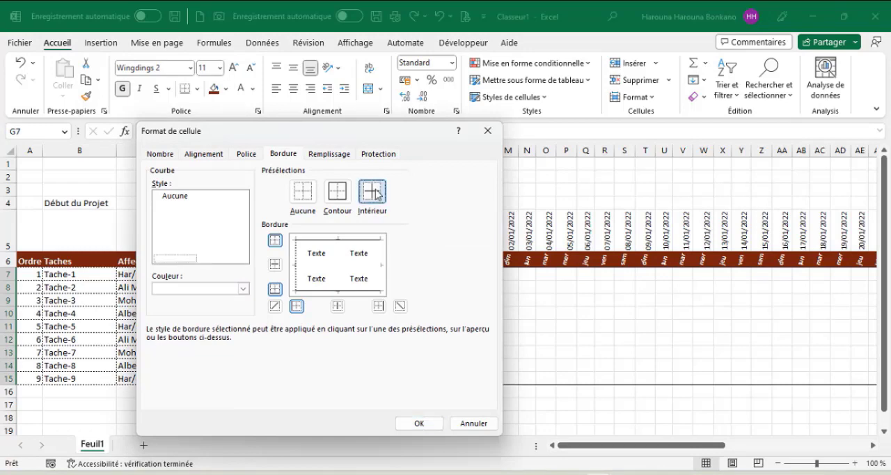
left_click(419, 423)
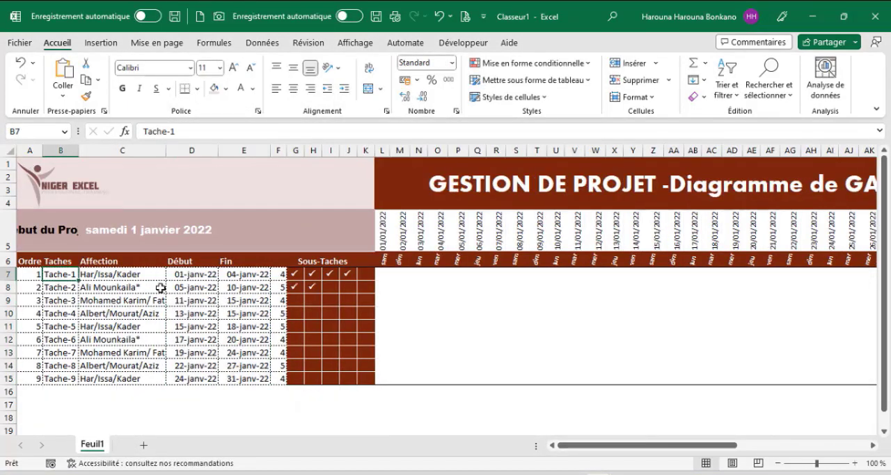
left_click(187, 279)
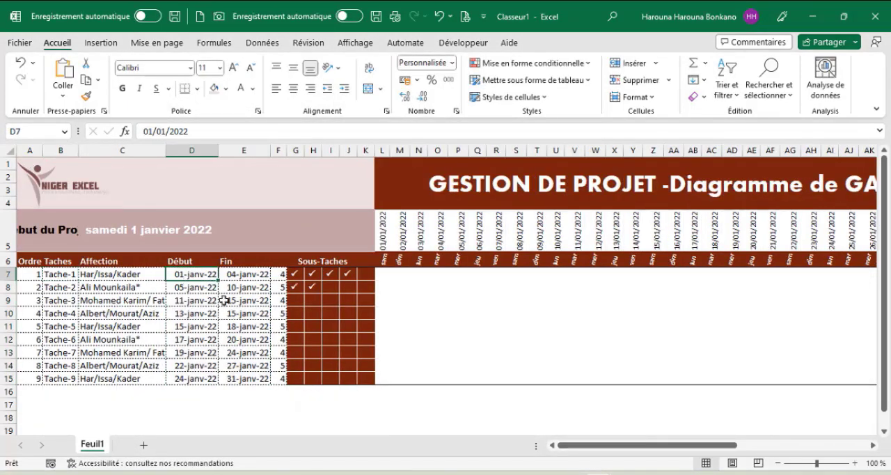
left_click(239, 277)
left_click_drag(382, 273, 549, 287)
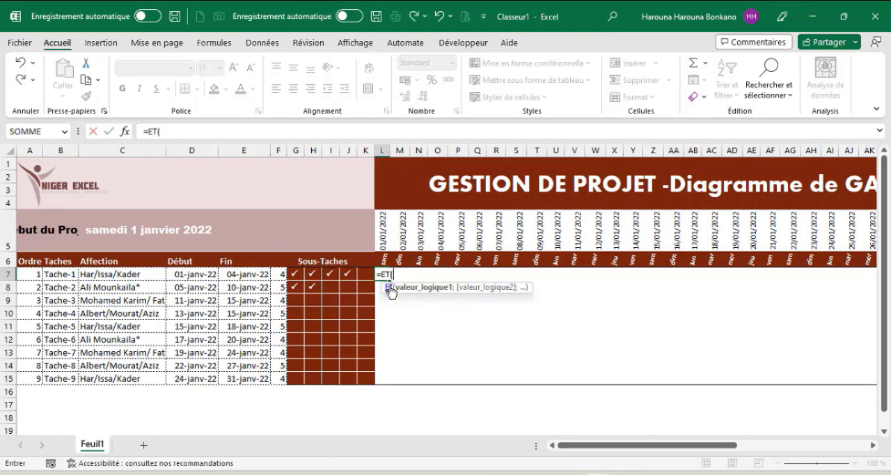
Enter the formula =ET($D7<=L$5;$E7>=L$5) in L7 to test whether each date falls within the task's period.
left_click(190, 275)
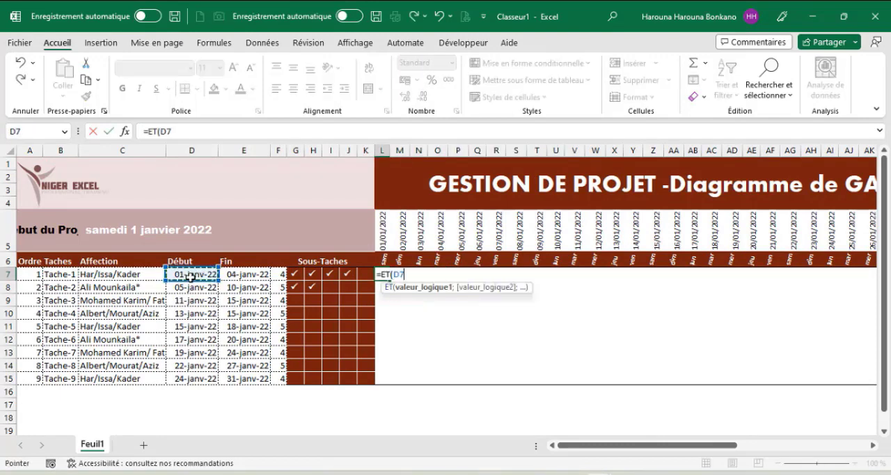
type("<=")
left_click(382, 229)
key("F4")
key("F4")
type(";")
left_click(240, 274)
key("F4")
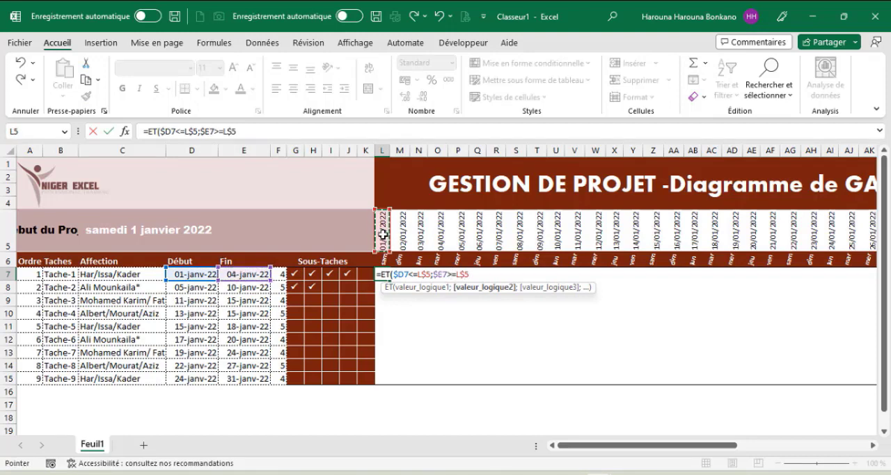
key("ctrl+Return")
Fill the test formula across to Z7 and widen the day columns from L onward to show its results.
mouse_move(389, 150)
left_mouse_down()
mouse_move(435, 153)
mouse_move(398, 150)
left_mouse_up()
left_click_drag(396, 280, 671, 278)
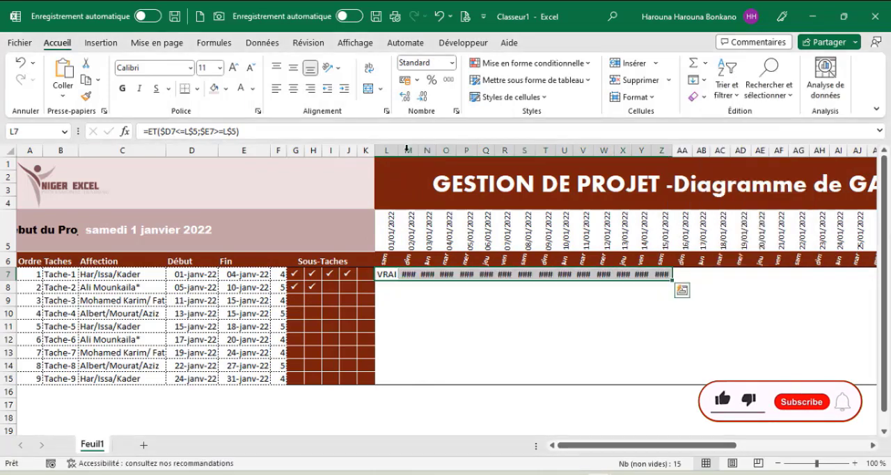
left_click_drag(407, 149, 643, 149)
double_click(651, 150)
Check the formula's true or false result for each day of the first task, from L7 to AA7.
left_click(389, 279)
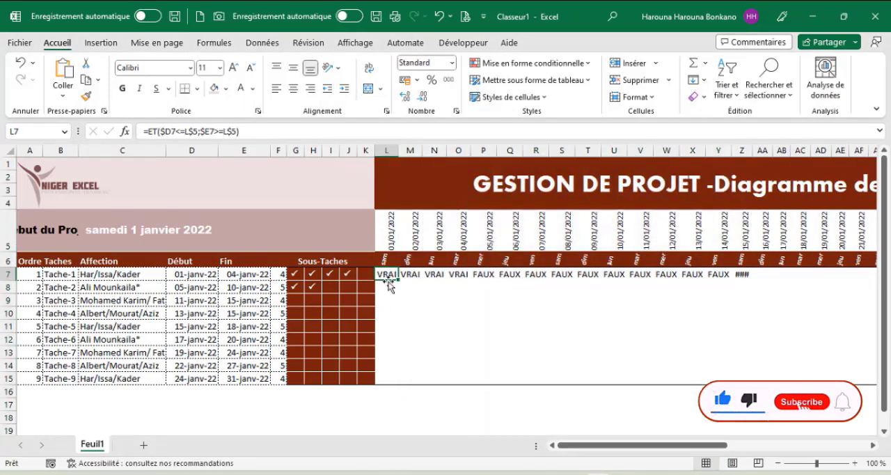
left_click(410, 278)
left_click(435, 277)
left_click(458, 276)
left_click(482, 275)
left_click_drag(482, 275, 755, 275)
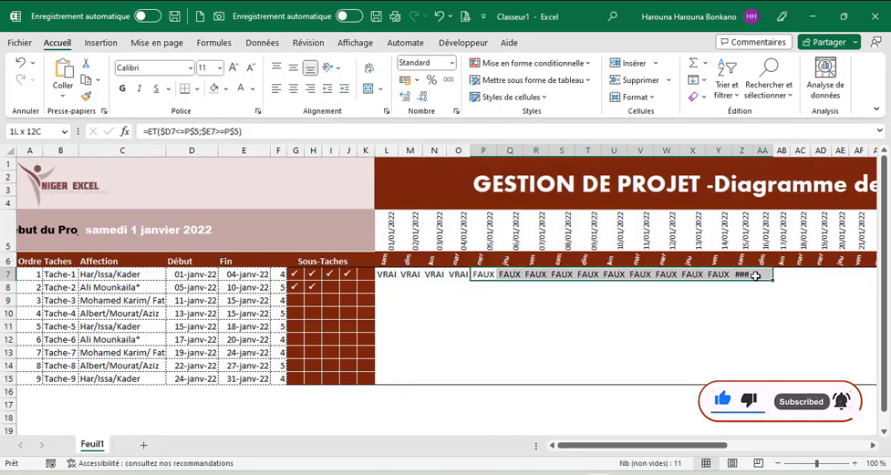
Cut the whole test formula out of L7, leaving the cell empty.
left_click(389, 276)
left_click_drag(243, 132, 141, 131)
key("ctrl+x")
left_click(109, 132)
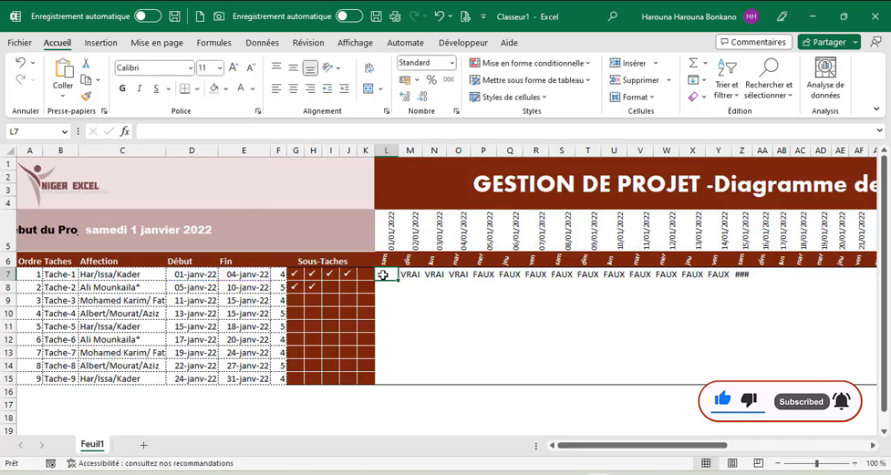
Create a formula-based conditional formatting rule for L7:AP15 using =ET($D7<=L$5;$E7>=L$5).
left_click_drag(384, 276, 807, 379)
left_click(571, 63)
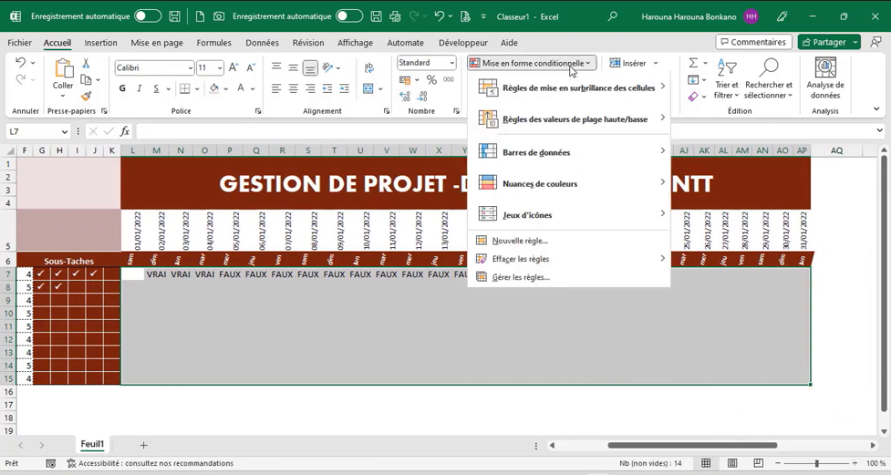
left_click(516, 242)
left_click(279, 271)
left_click(187, 325)
key("ctrl+v")
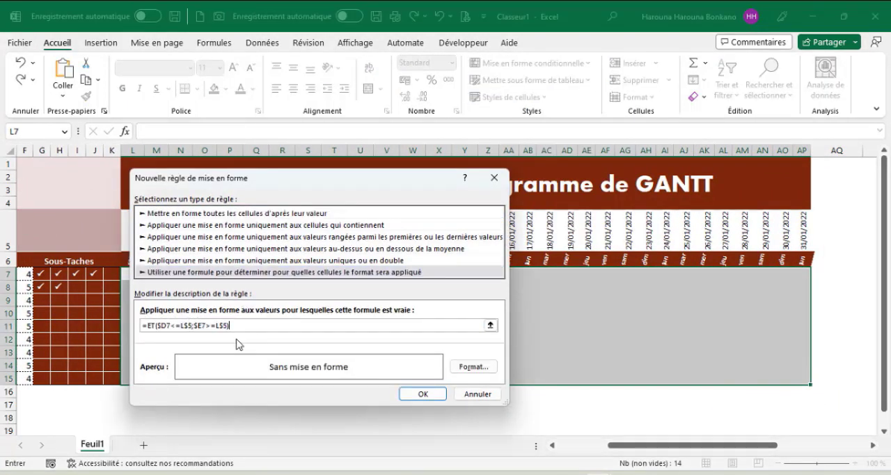
Set the rule's format to a light dusty-pink background fill.
left_click(473, 366)
left_click(279, 142)
left_click(263, 218)
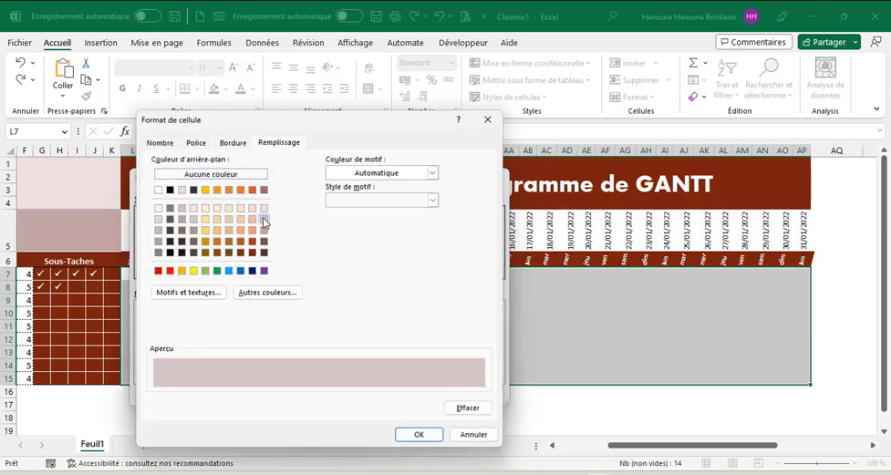
left_click(419, 434)
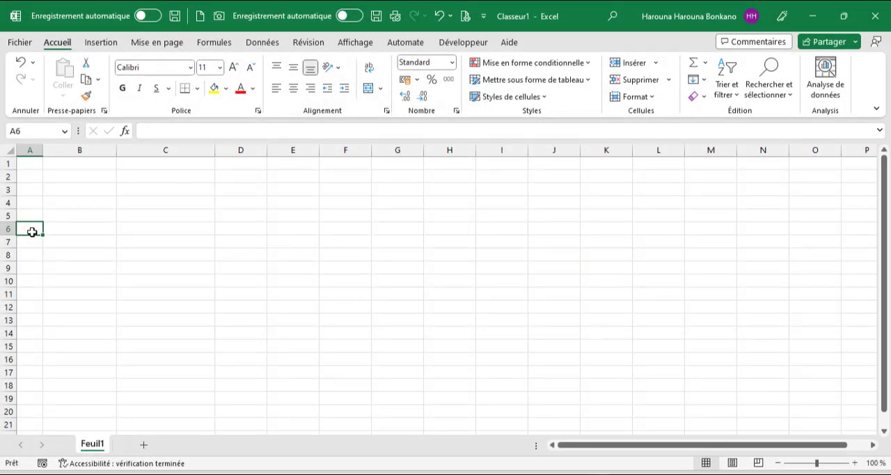
Enter the headers Ordre, Taches, Affection, Début, Fin and Sous-Taches across A6:F6.
type("Ordre")
key("Tab")
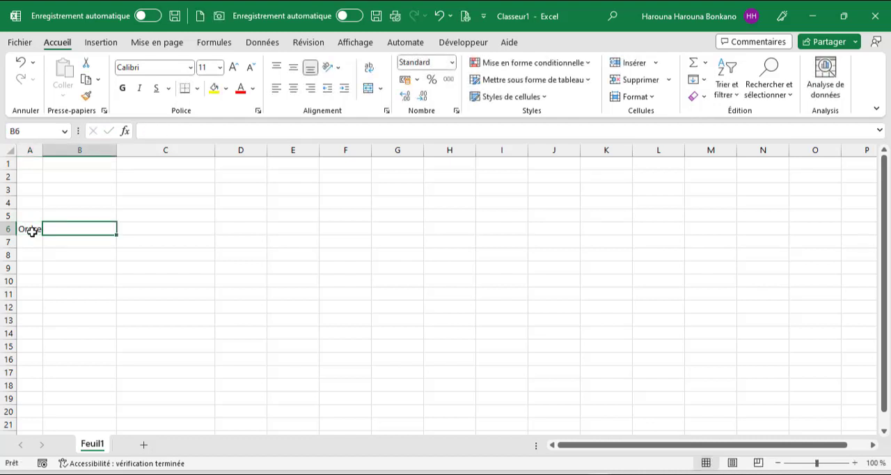
type("Taches")
key("Tab")
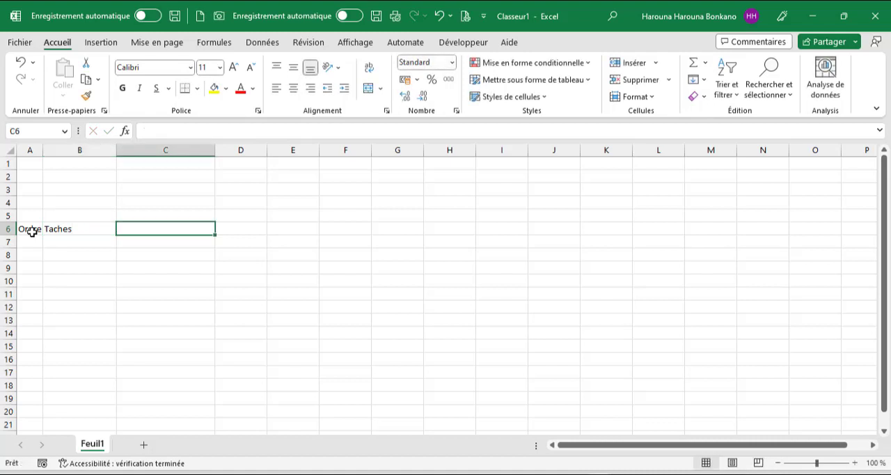
type("Affection")
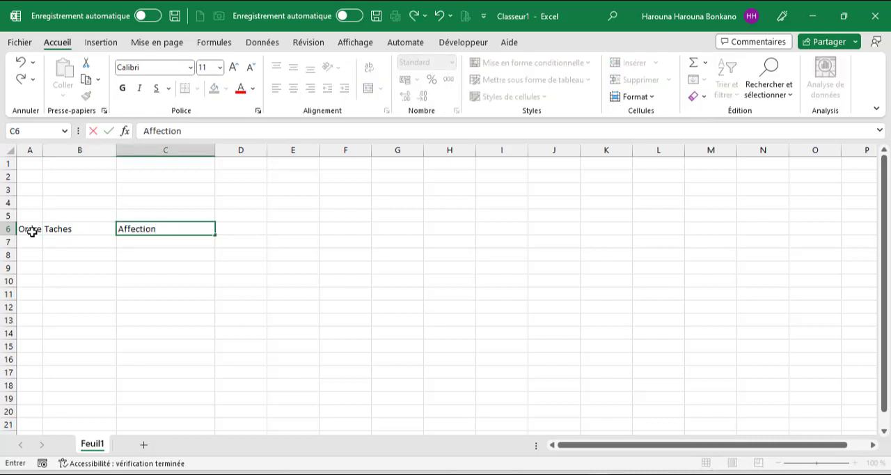
key("Tab")
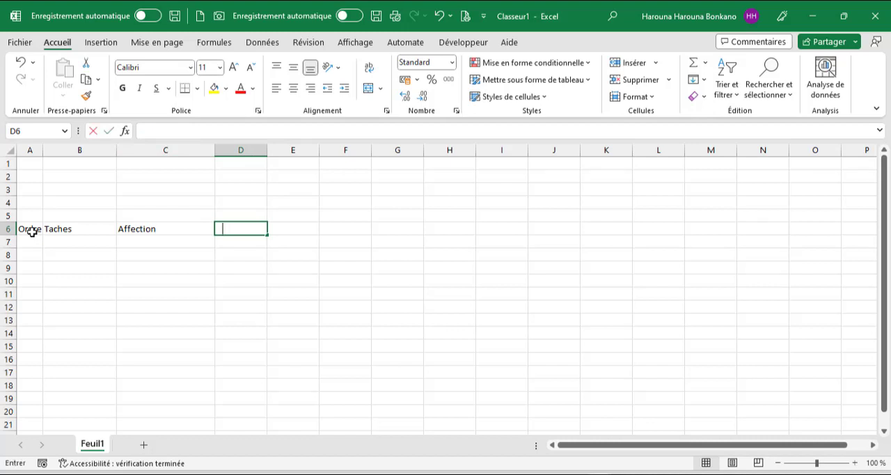
type("Début")
key("Tab")
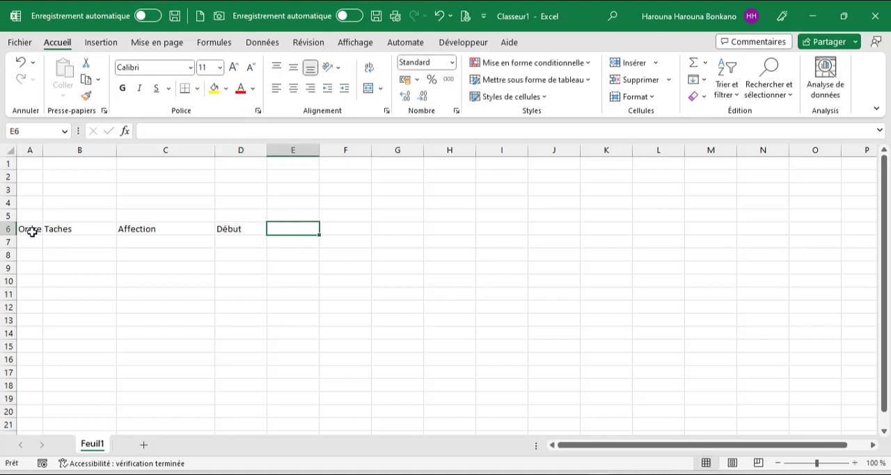
type("Fin")
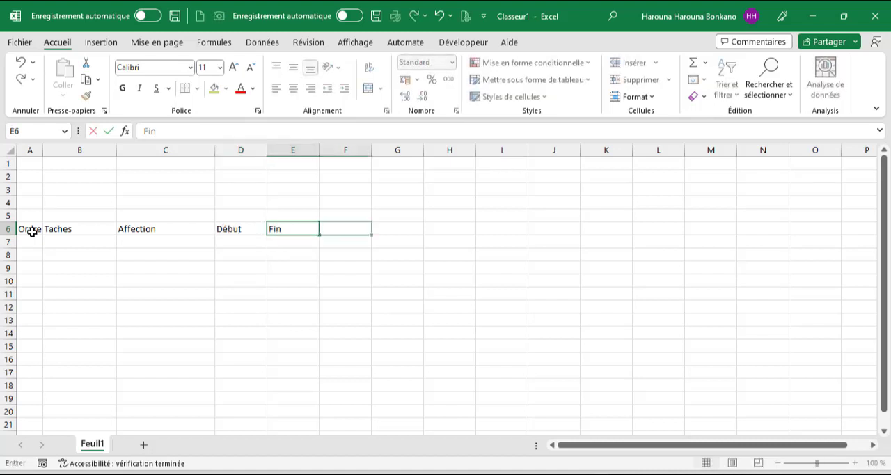
key("Tab")
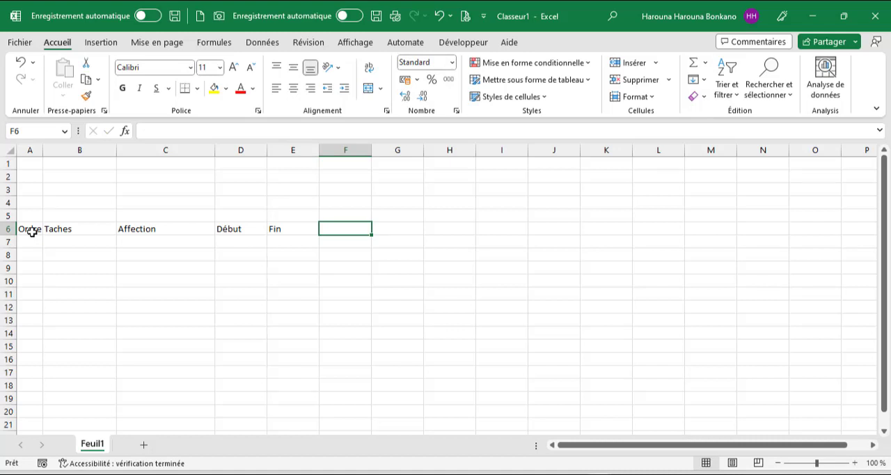
type("S")
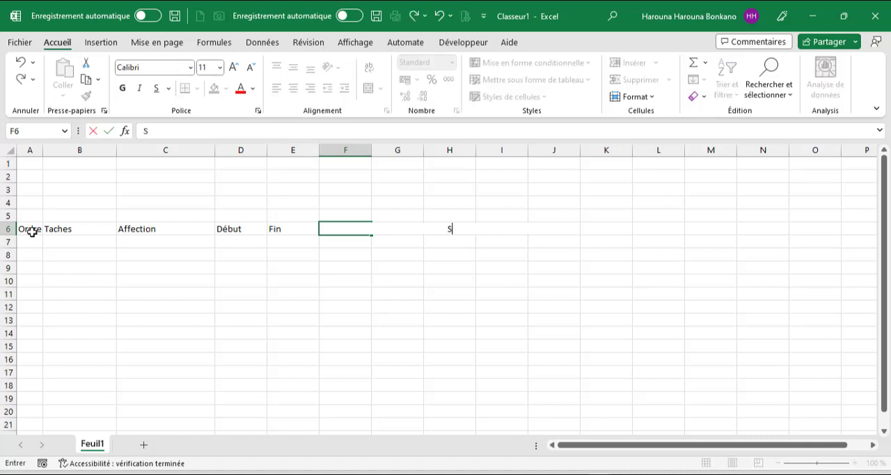
type("ous-Taches")
key("Tab")
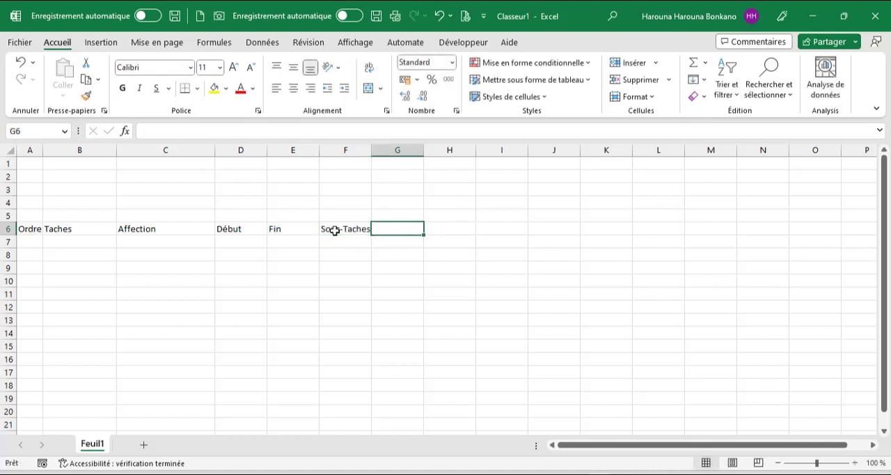
left_click_drag(334, 230, 335, 382)
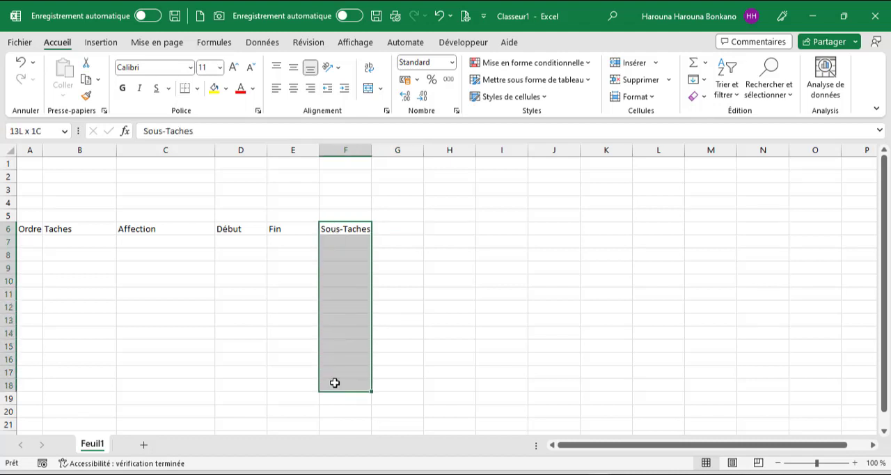
left_click(381, 224)
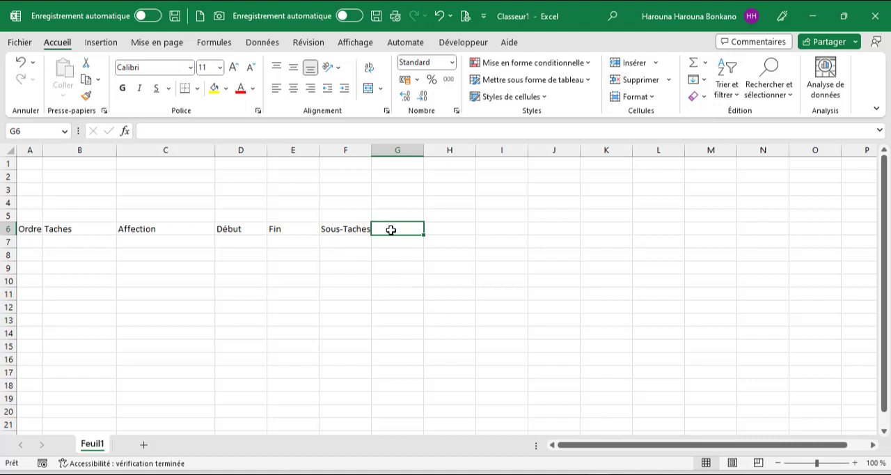
key("Right")
key("Right")
key("Right")
key("Right")
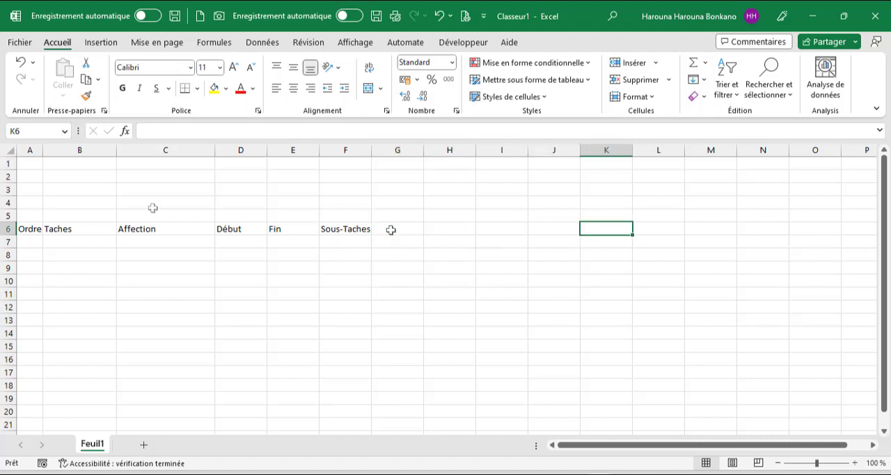
Label B4 as Début du Projet and enter the project start date 01/01/2022 in C4.
left_click(56, 203)
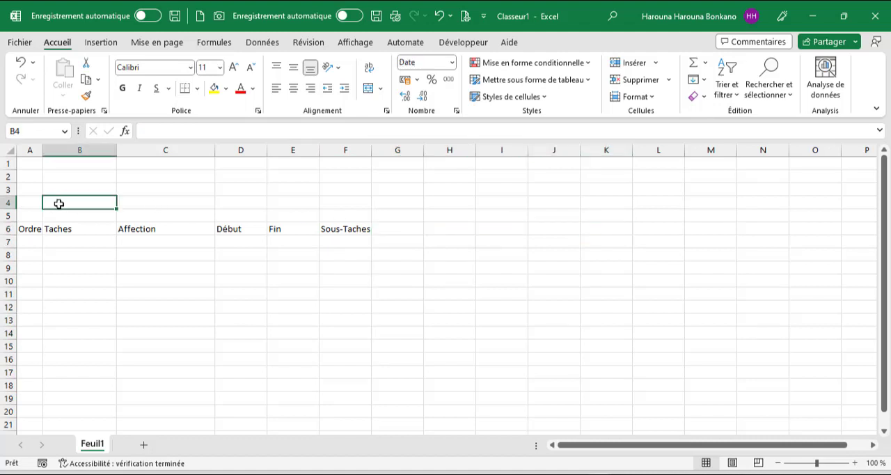
type("Début du Projet")
key("Tab")
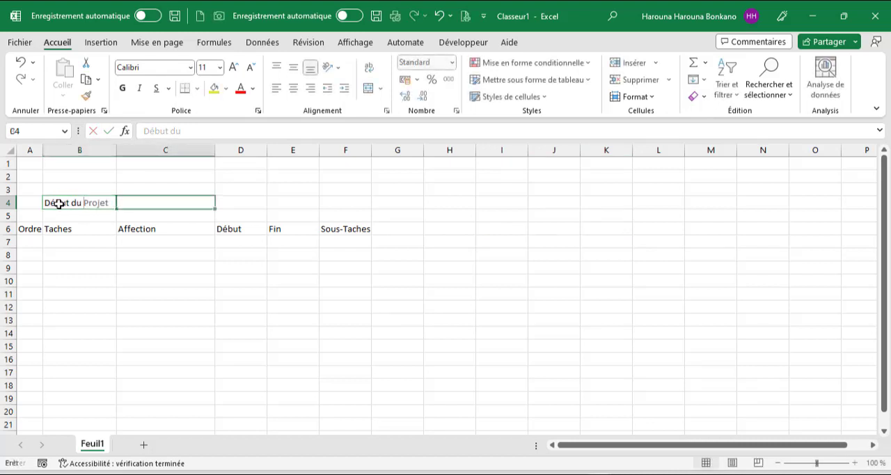
type("01/01/")
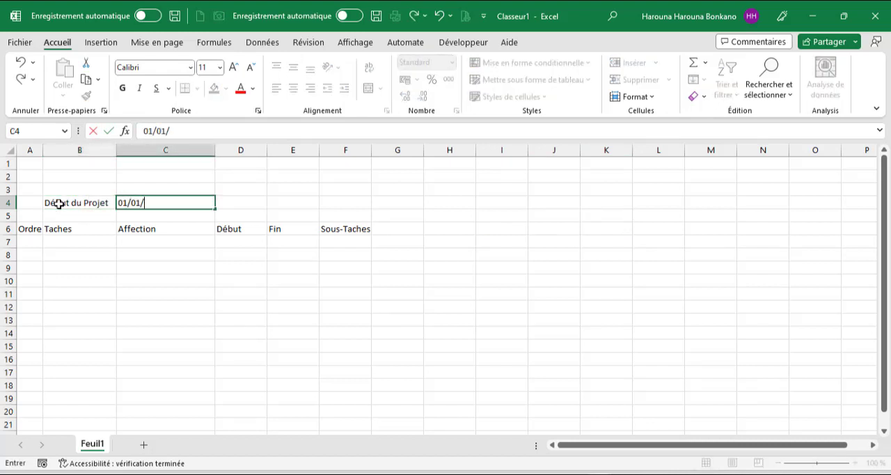
type("202")
key("Tab")
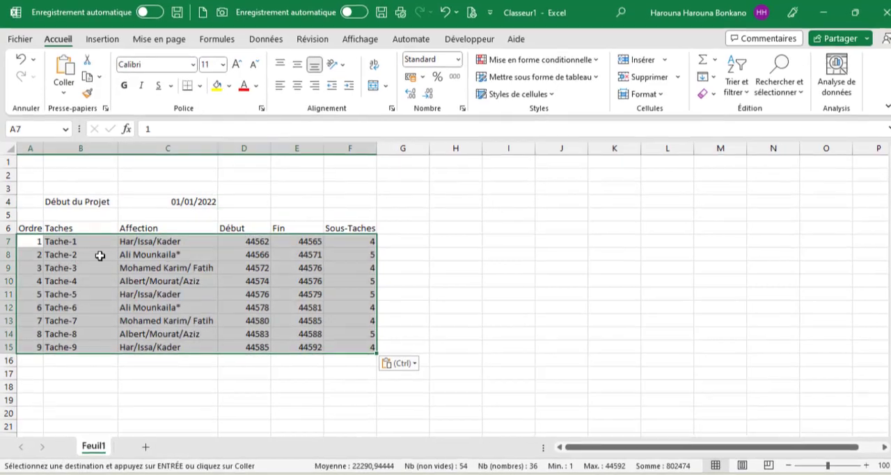
Review the task data in A7:F15 column by column, including the number of sub-tasks of the first tasks.
left_click_drag(31, 241, 31, 346)
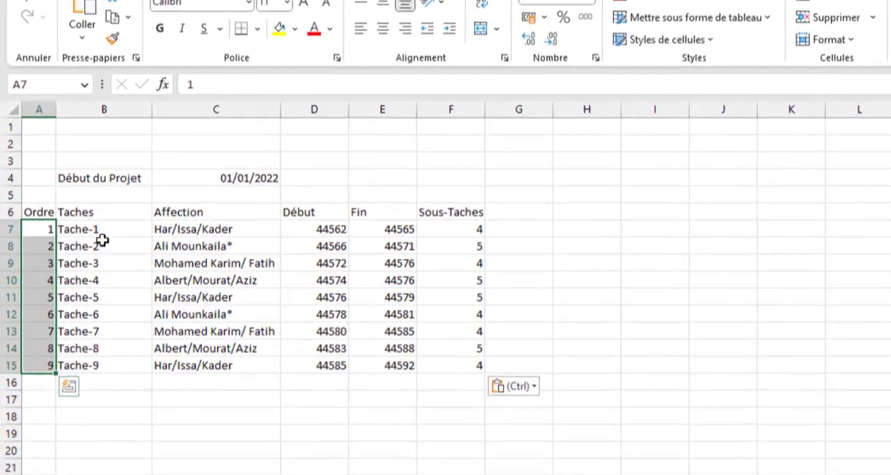
left_click_drag(86, 237, 112, 373)
left_click_drag(203, 230, 199, 368)
left_click_drag(247, 388, 279, 406)
left_click(294, 229)
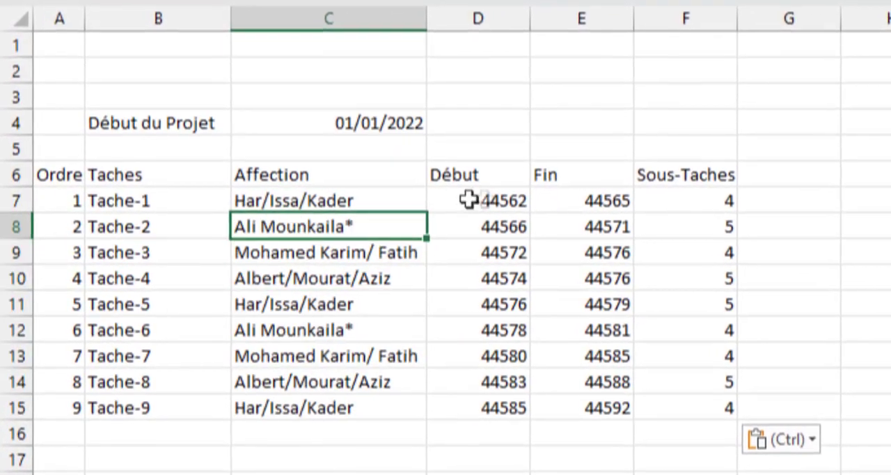
left_click_drag(467, 202, 487, 407)
left_click_drag(581, 201, 581, 382)
left_click_drag(727, 201, 719, 395)
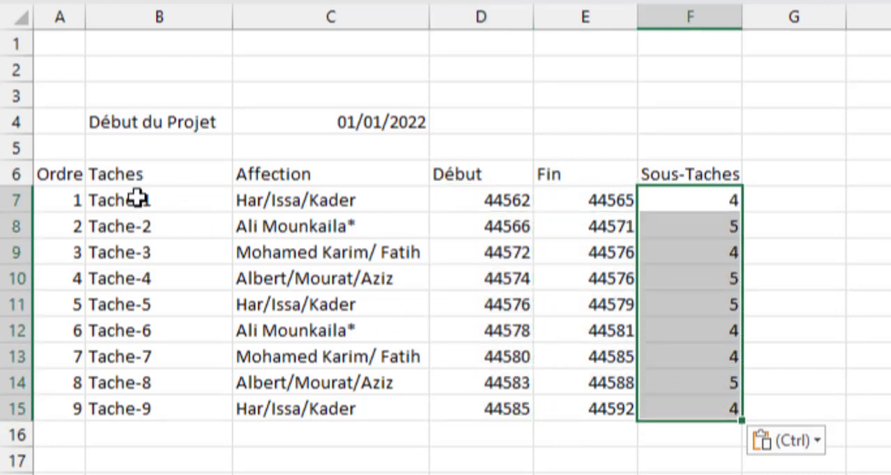
left_click(139, 200)
left_click(718, 198)
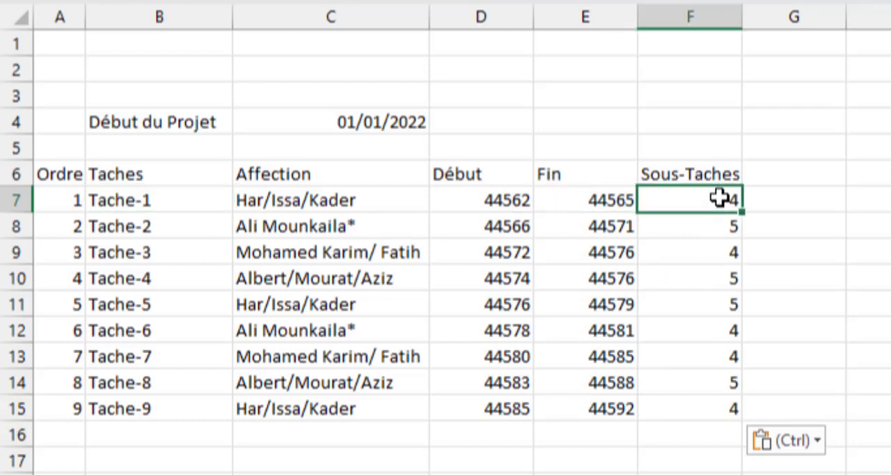
left_click(174, 249)
left_click(224, 229)
left_click(728, 228)
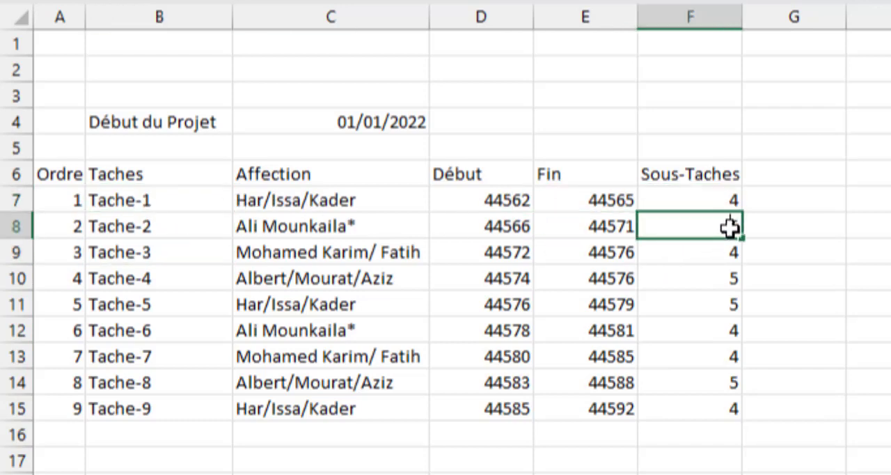
left_click(149, 246)
Center the Sous-Taches header across the columns F6:K6 without merging the cells.
left_click_drag(696, 175, 593, 229)
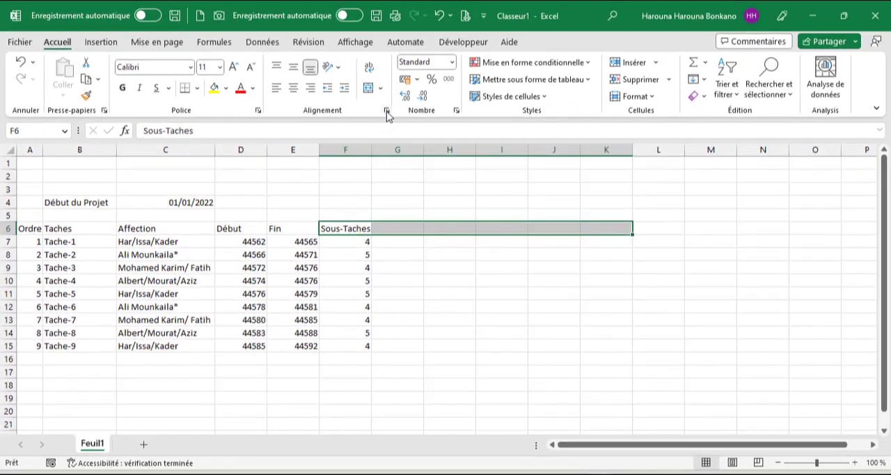
left_click(386, 111)
left_click(197, 194)
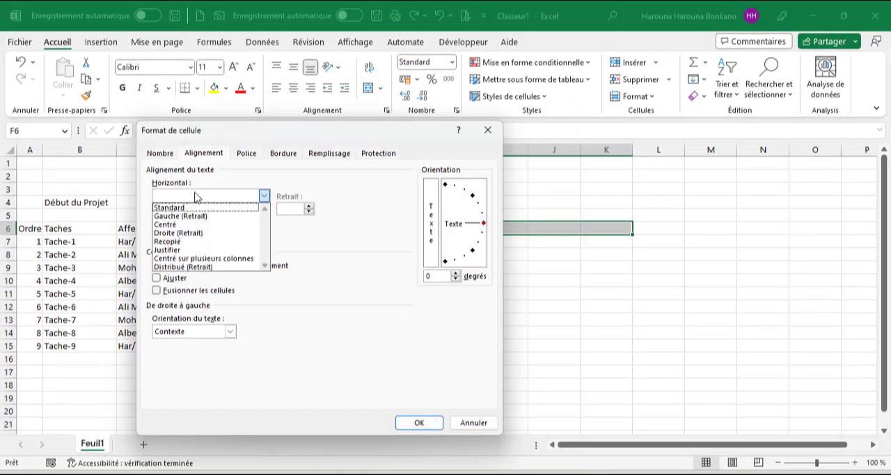
left_click(216, 259)
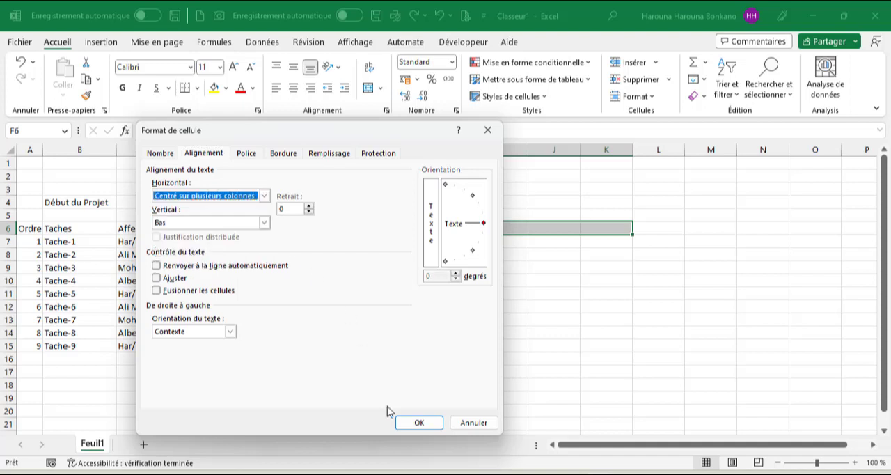
left_click(413, 422)
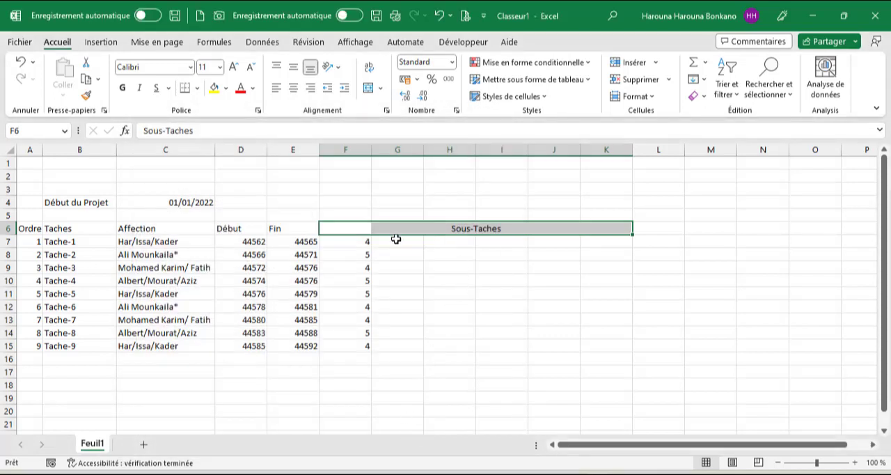
Add a list data validation with the source P to the sub-task cells G7:K15.
left_click_drag(396, 239, 613, 343)
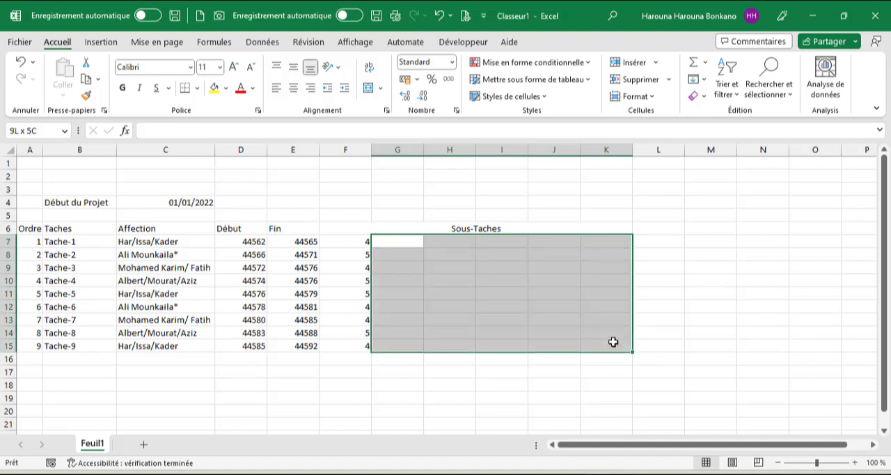
left_click_drag(613, 342, 612, 342)
left_click(262, 44)
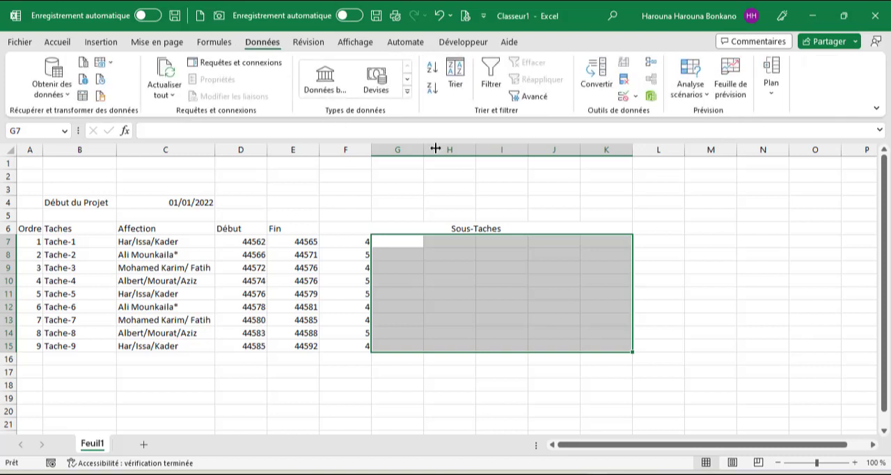
left_click(622, 97)
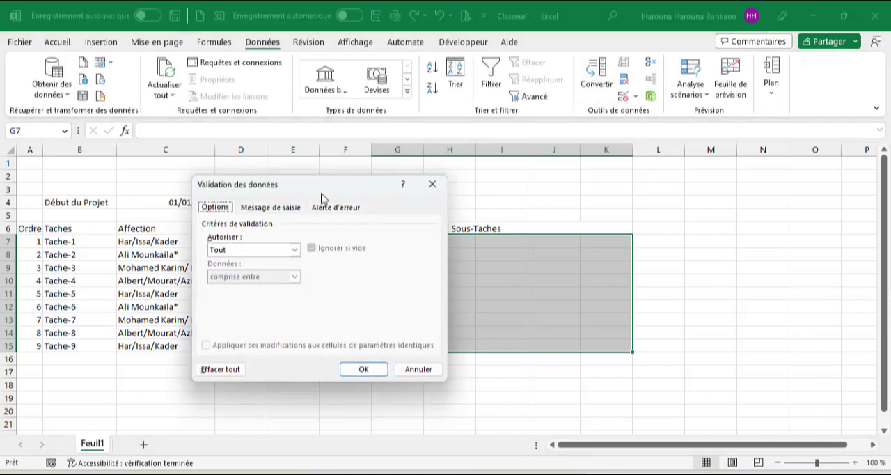
left_click(236, 251)
left_click(233, 277)
left_click(245, 304)
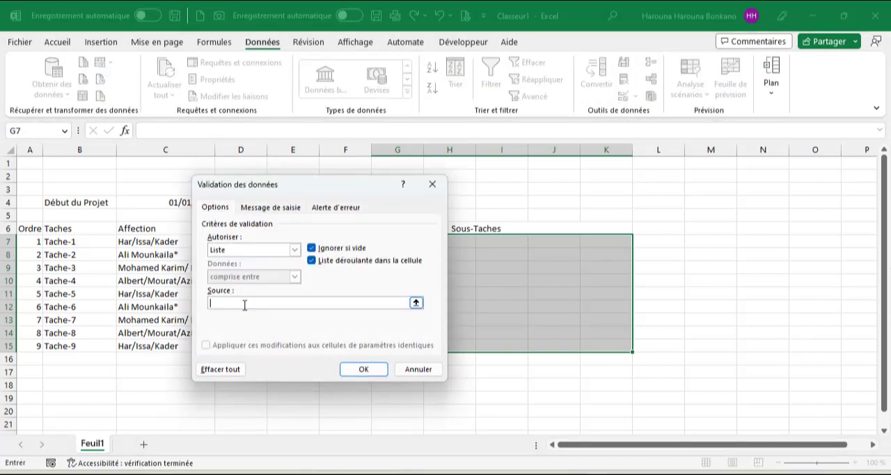
left_click(363, 371)
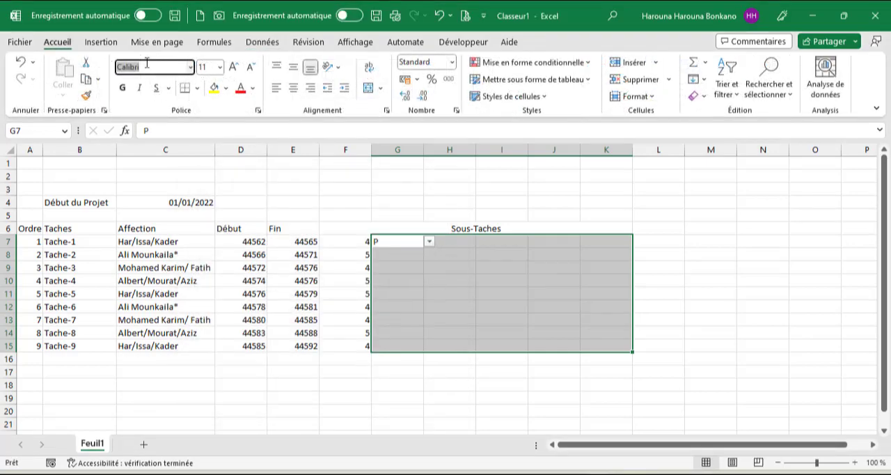
Apply the Wingdings 2 font to G7:K15 and pick P from the list in G7.
key("Return")
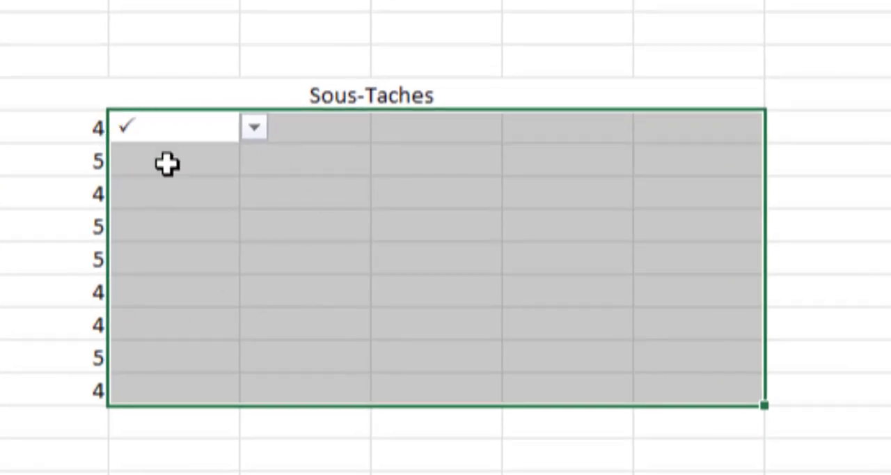
left_click(254, 127)
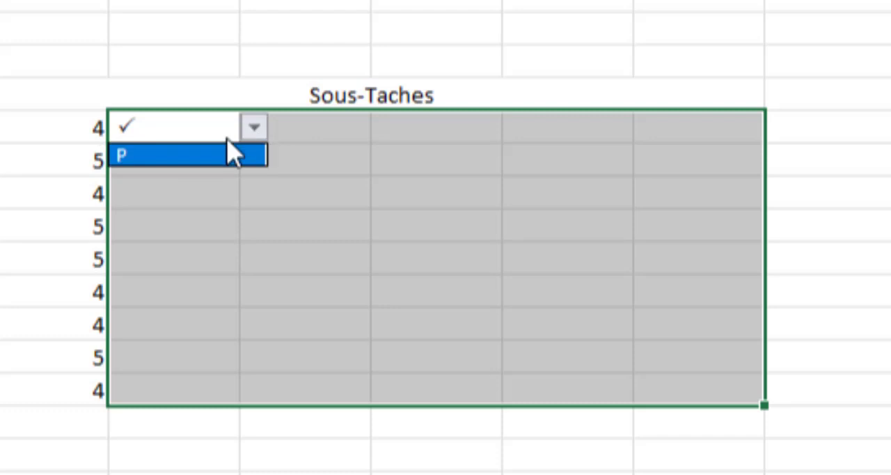
left_click(192, 158)
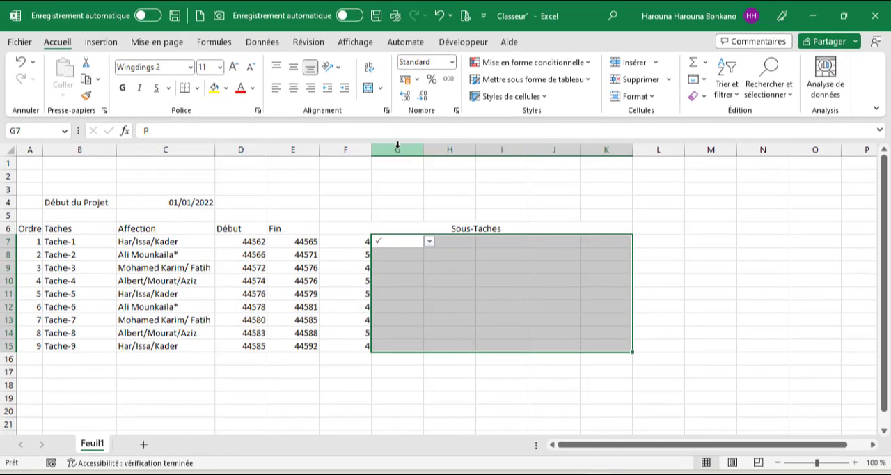
Narrow columns G to K equally so each is just wide enough for a check mark.
left_click(404, 149)
left_click_drag(404, 150, 594, 204)
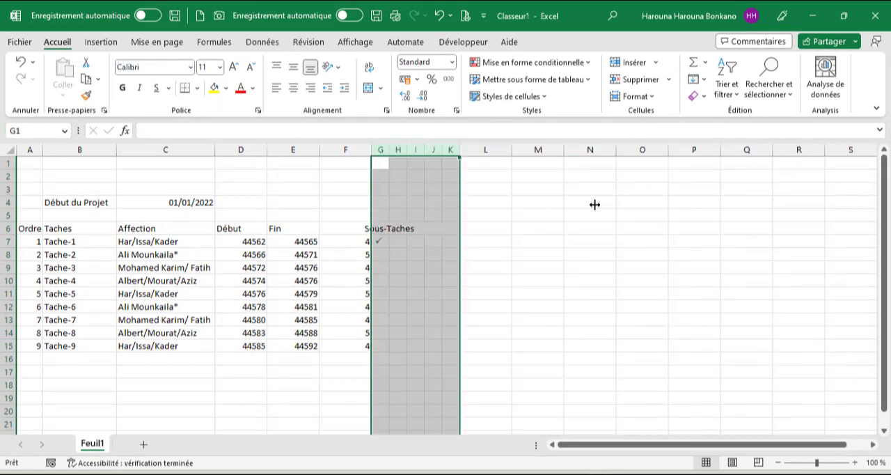
left_click(471, 214)
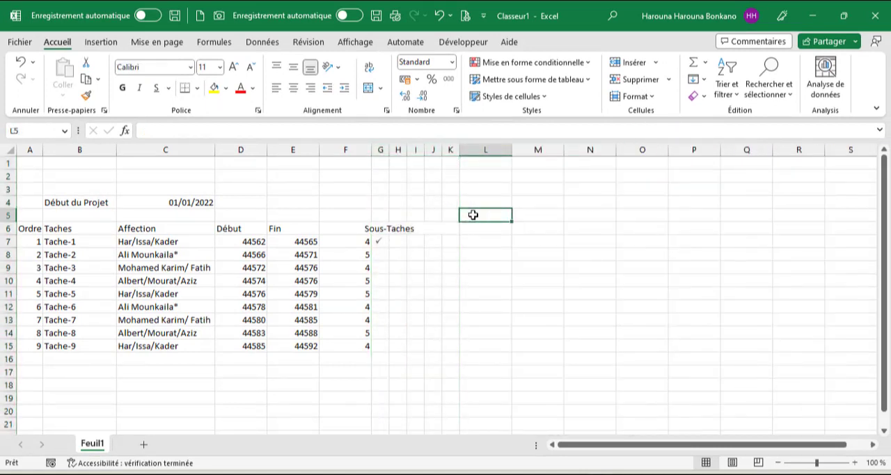
Link L5 to the project start date with the absolute reference =$C$4.
type("=")
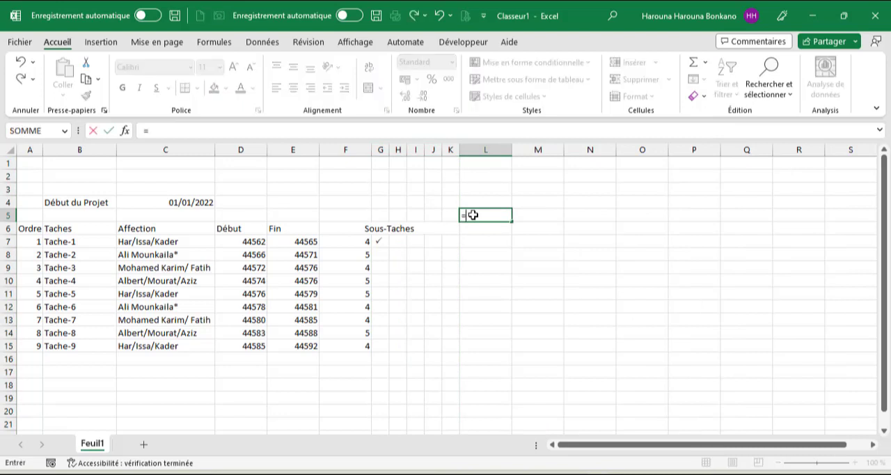
left_click(184, 203)
key("Return")
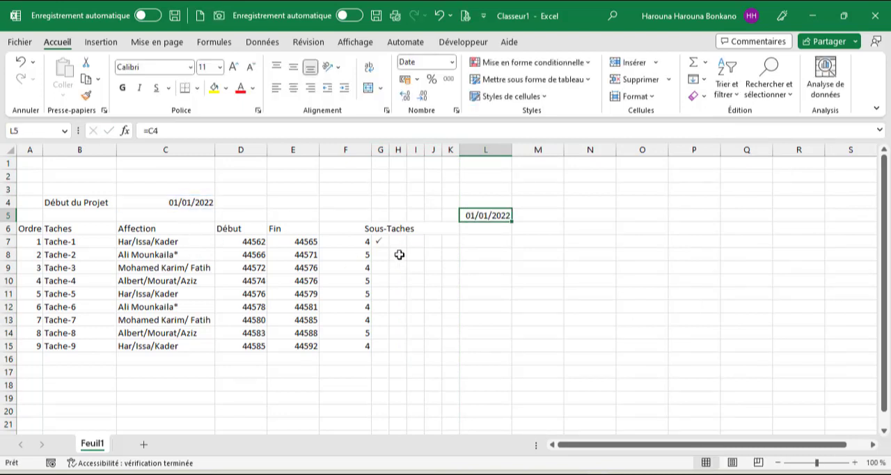
left_click(153, 131)
Enter a formula in M5 that adds one day to L5 and fill it across to AP5.
key("Tab")
type("=")
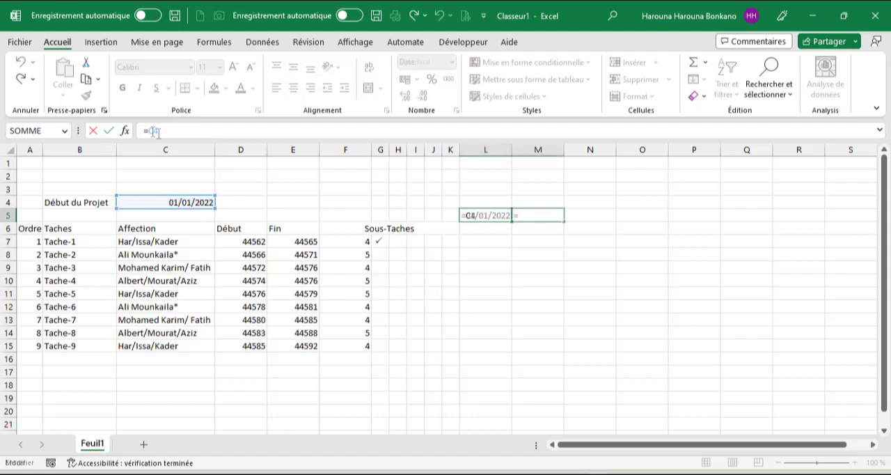
key("Left")
type("+")
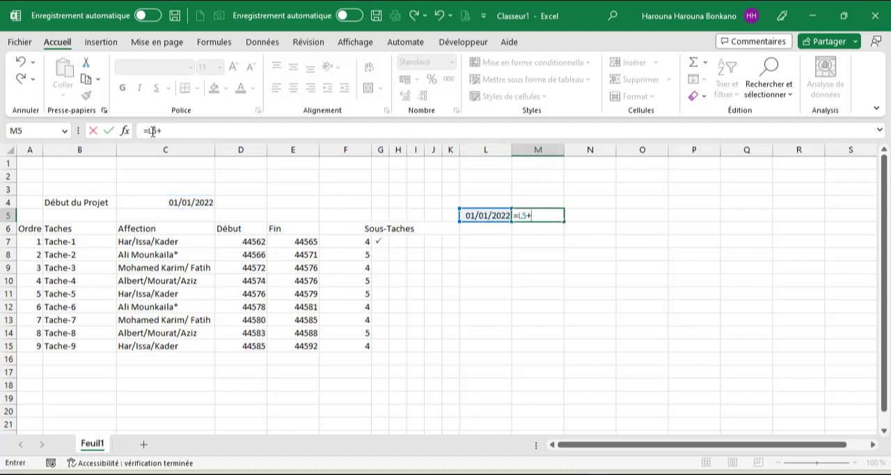
key("Return")
left_click(550, 217)
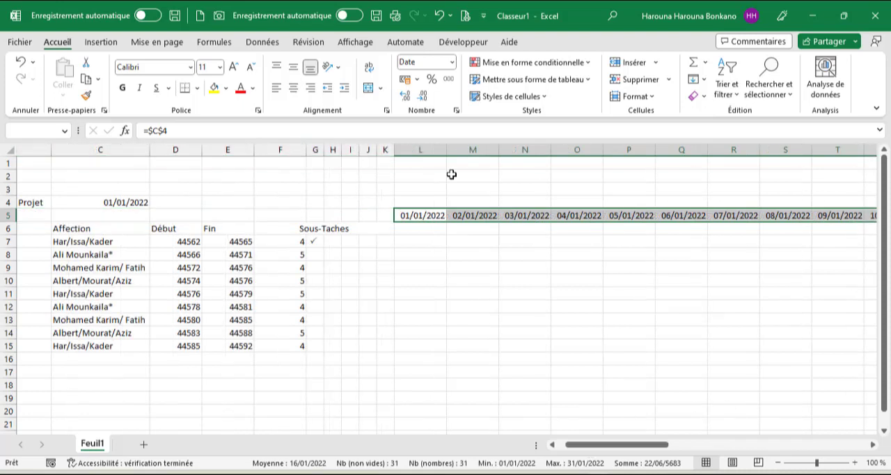
Rotate the dates in L5:AP5 to 90 degrees and autofit their column widths.
left_click(387, 111)
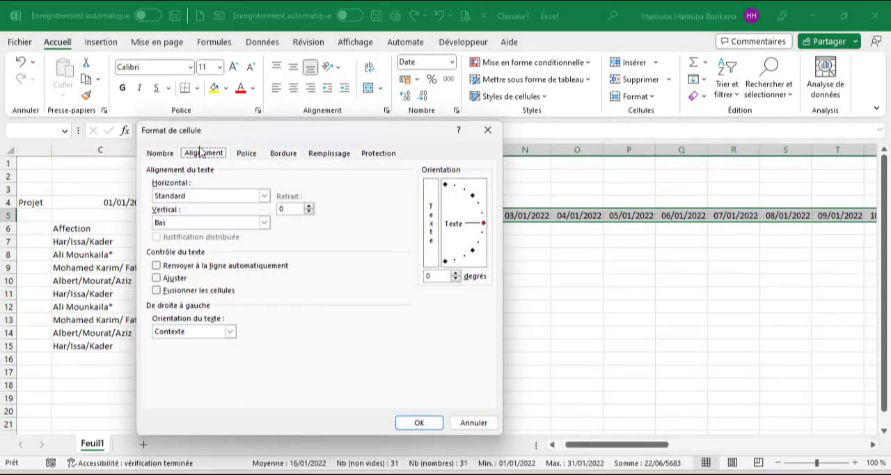
left_click(446, 183)
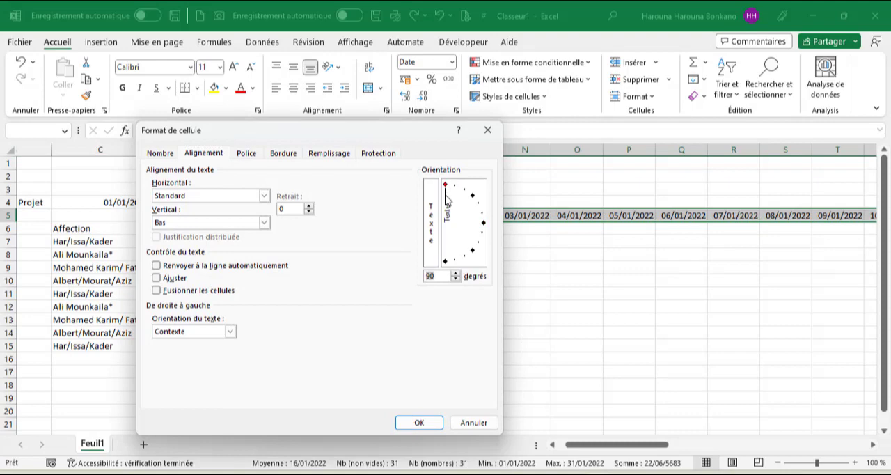
left_click(430, 423)
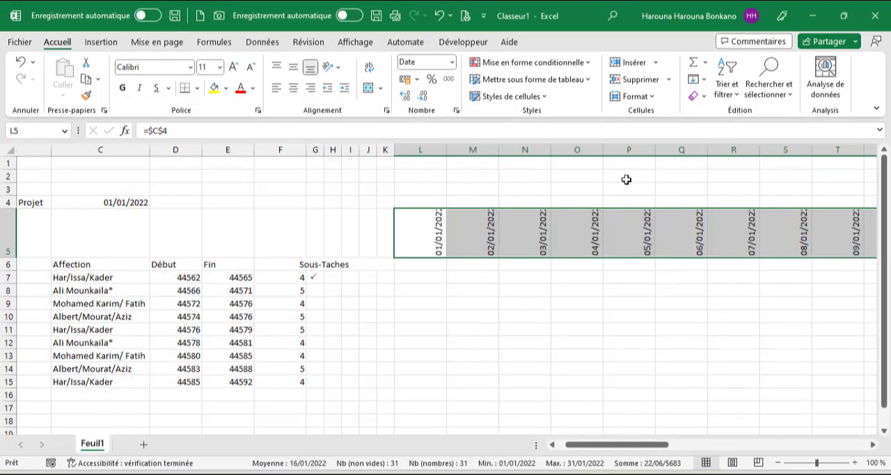
left_click(651, 98)
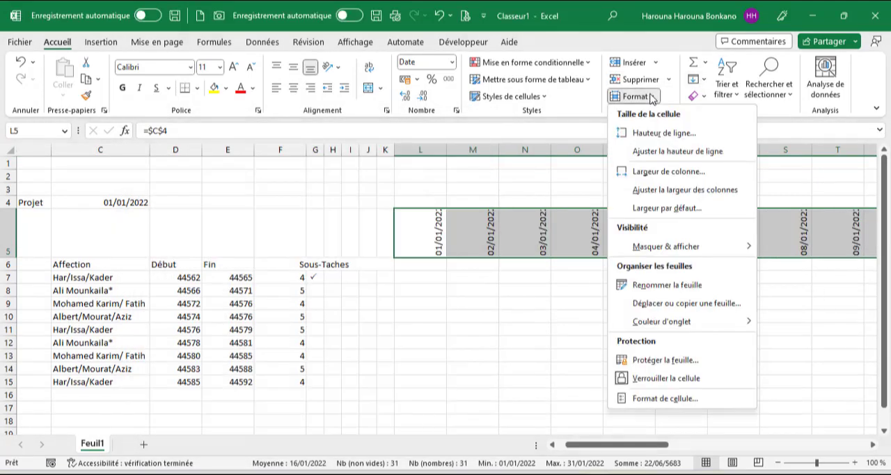
left_click(653, 197)
Enter =L5 in L6 and fill the formula across to AP6 beneath the calendar dates.
left_click(402, 264)
type("=")
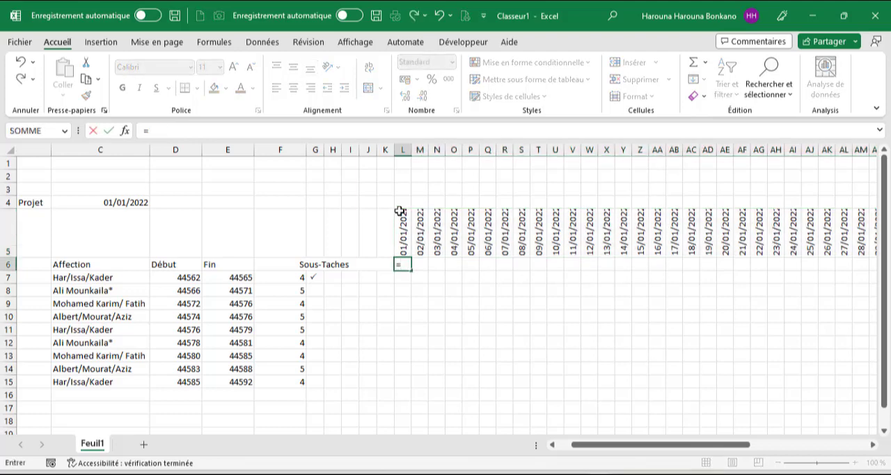
left_click(400, 222)
key("ctrl+Return")
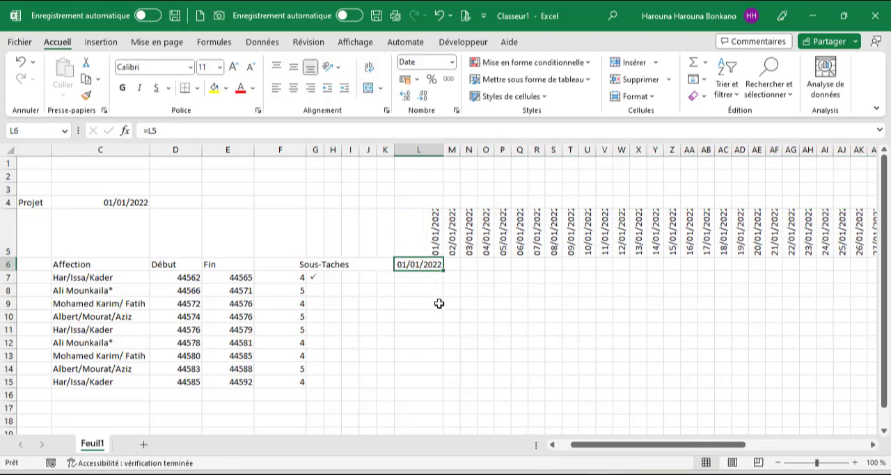
left_click_drag(444, 272, 819, 380)
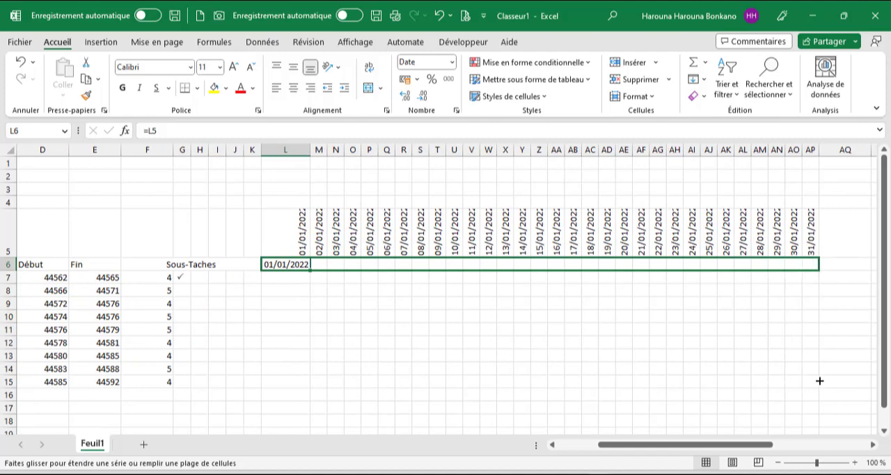
left_click_drag(819, 380, 819, 381)
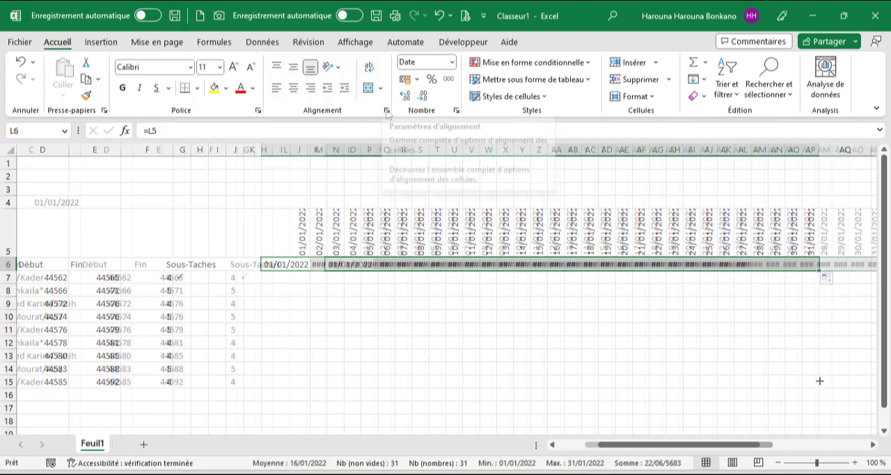
Apply the custom number format jjj to L6:AP6 to show abbreviated weekday names.
left_click(387, 110)
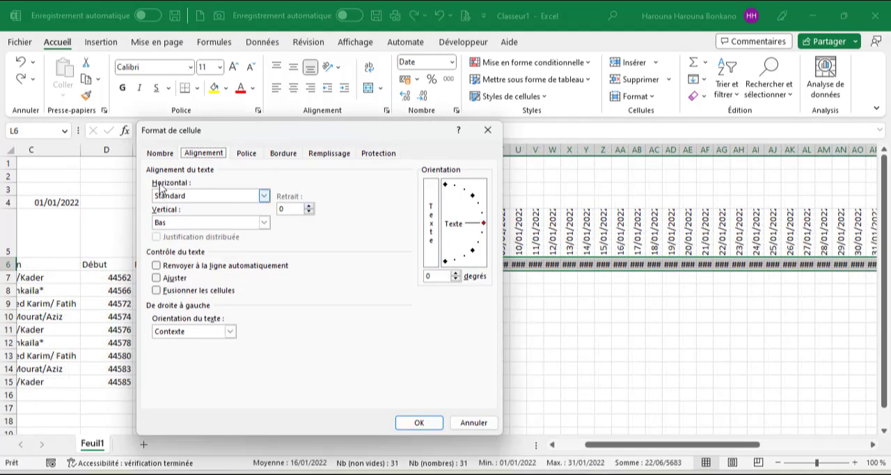
left_click(160, 154)
left_click(178, 275)
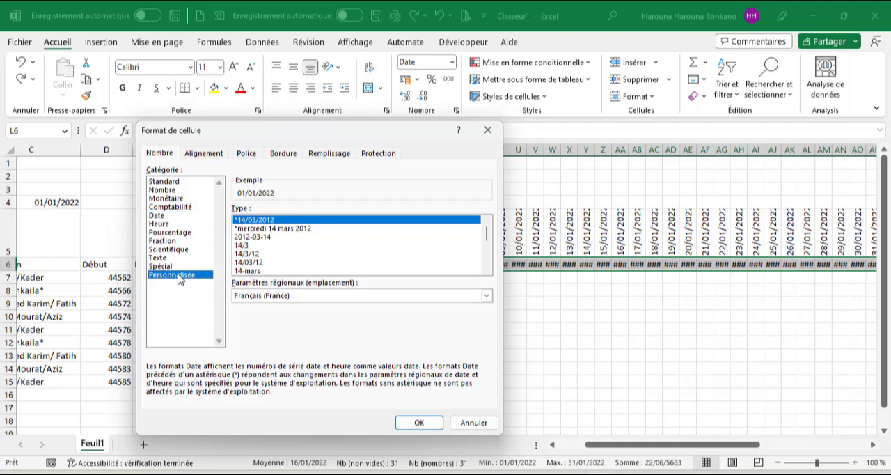
left_click_drag(279, 218, 175, 221)
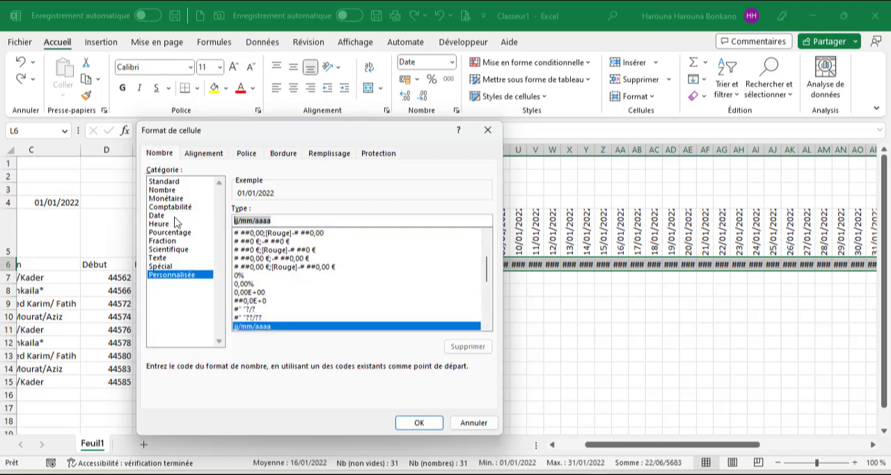
type("jjj")
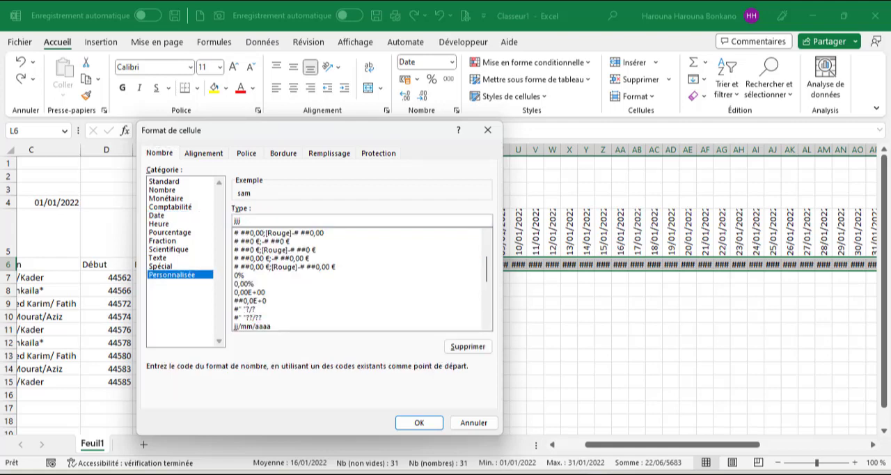
left_click(417, 422)
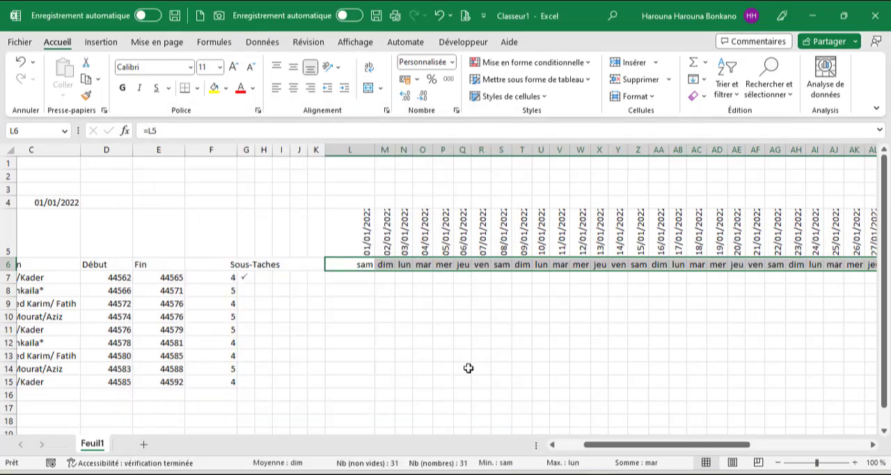
Rotate the weekday names in row 6 to 75 degrees and reduce the font size of the calendar headings.
left_click(457, 111)
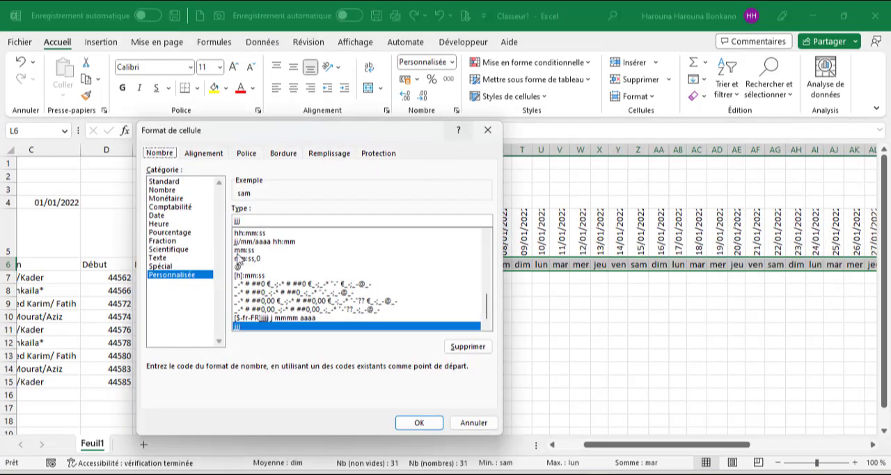
left_click(204, 154)
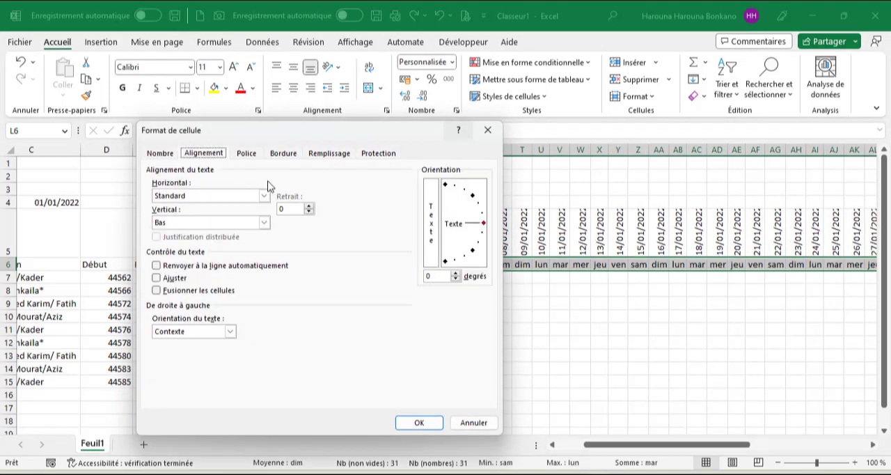
left_click(456, 191)
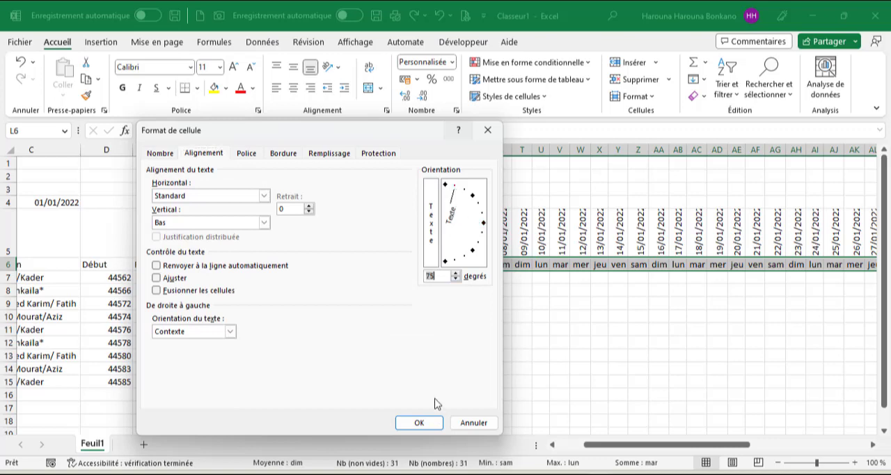
left_click(419, 423)
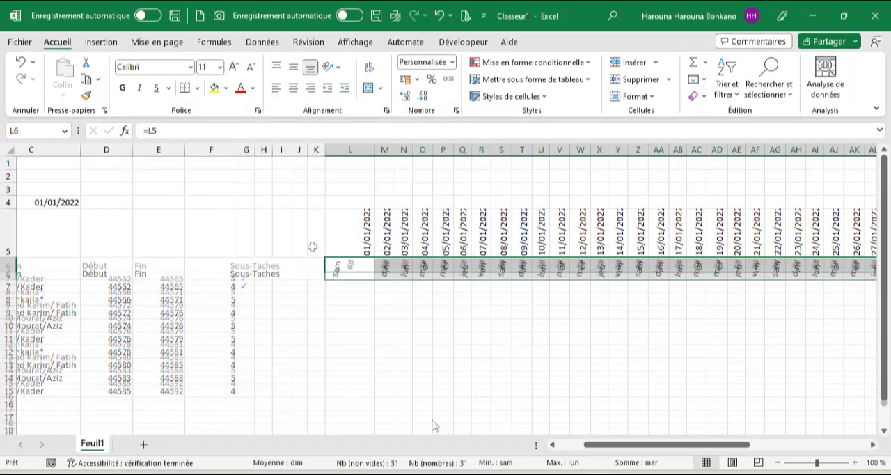
left_click(252, 69)
scroll(314, 320, "left", 3)
left_click(313, 320)
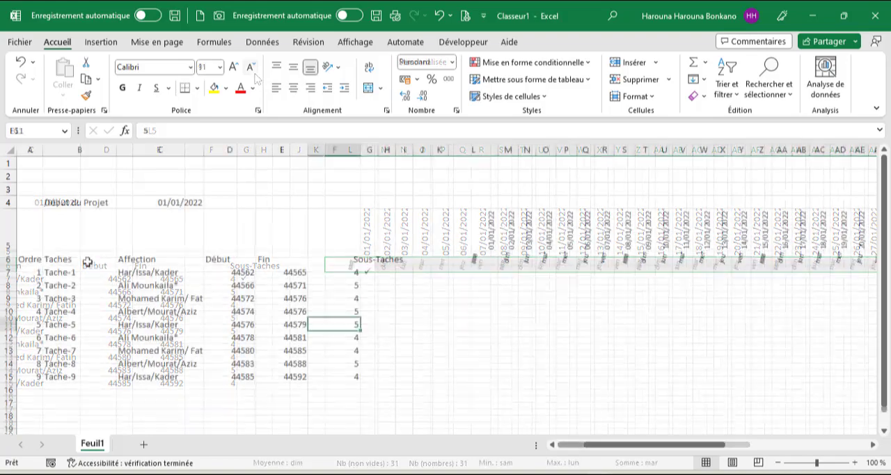
Change the workbook's theme colours to Jaune.
left_click(157, 41)
left_click(73, 62)
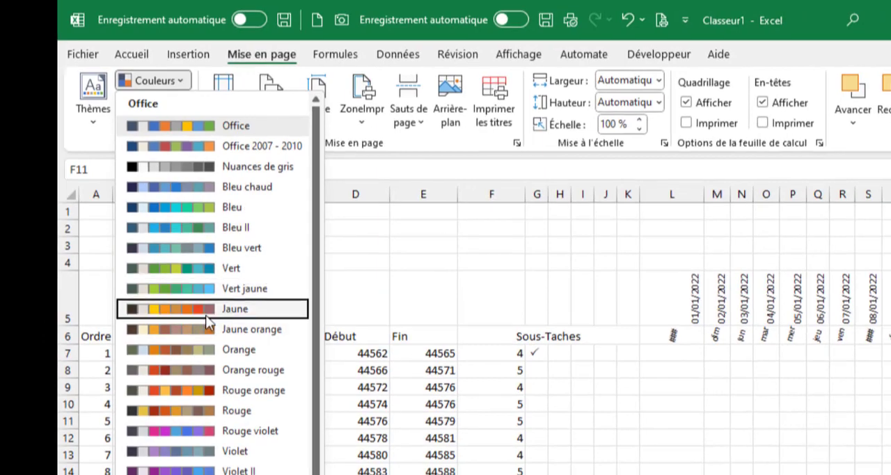
left_click(205, 315)
Fill the header row A6:AP6 with the darkest red theme shade.
left_click(94, 335)
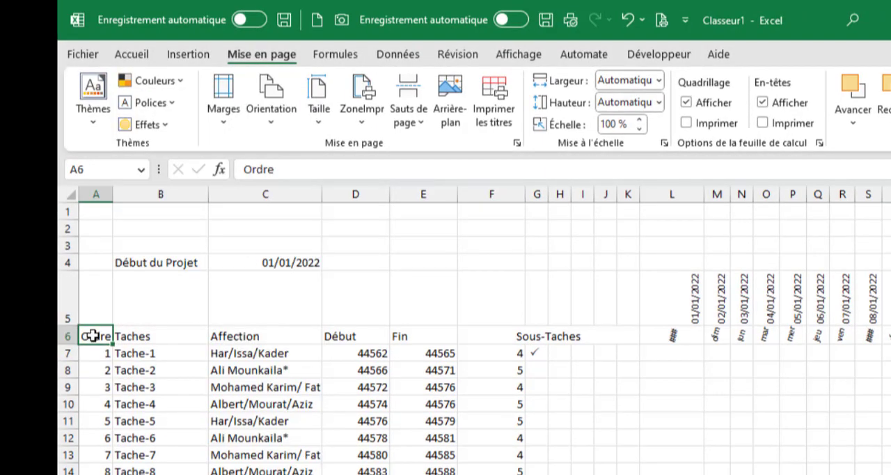
key("ctrl+shift+Right")
key("ctrl+shift+Right")
key("ctrl+shift+Right")
key("ctrl+shift+Right")
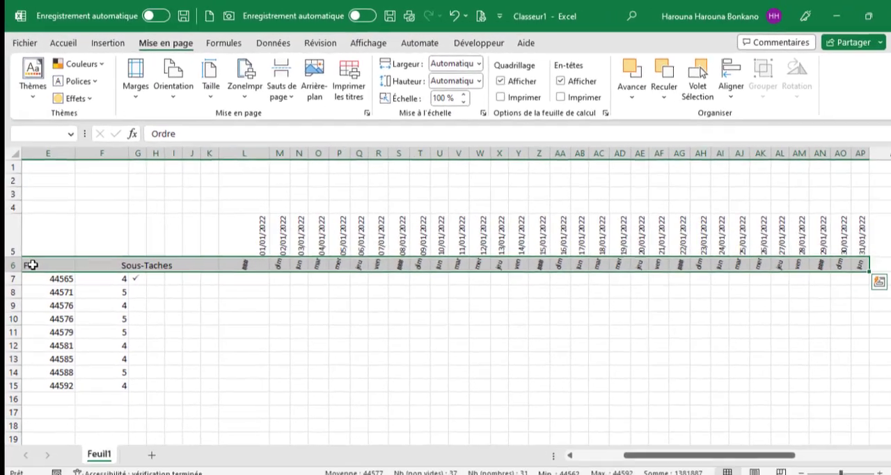
left_click(63, 42)
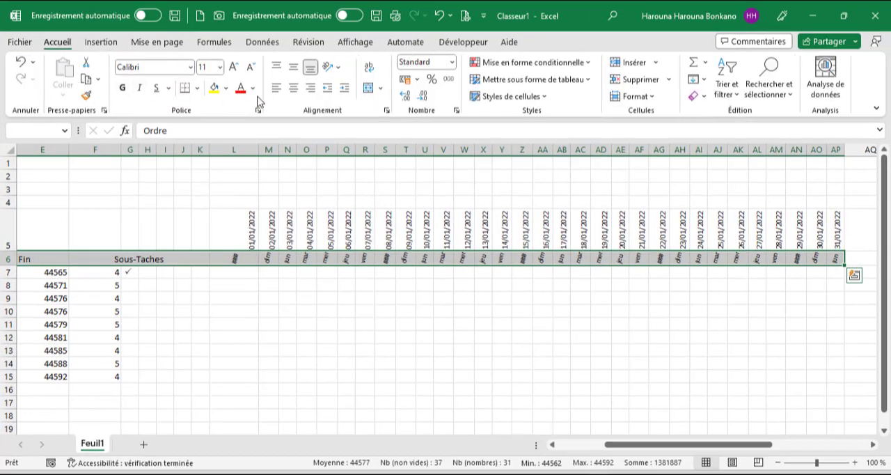
left_click(225, 88)
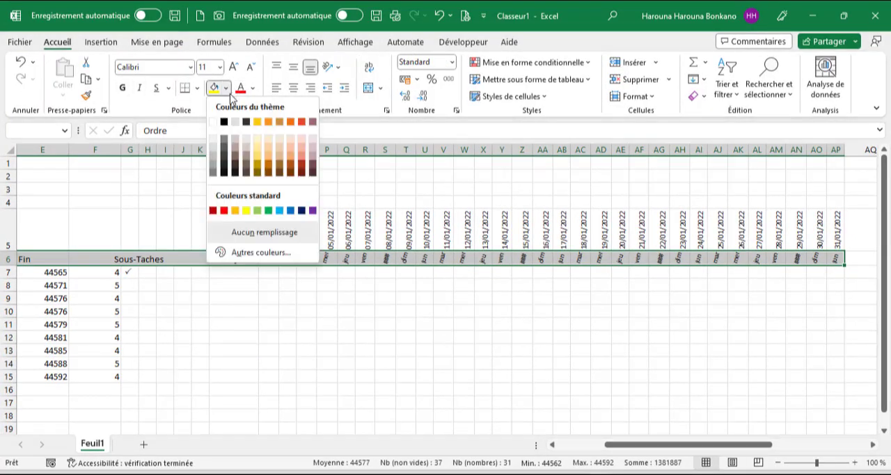
left_click(303, 173)
Make the header row text in A6:AP6 white and bold.
scroll(304, 179, "left", 4)
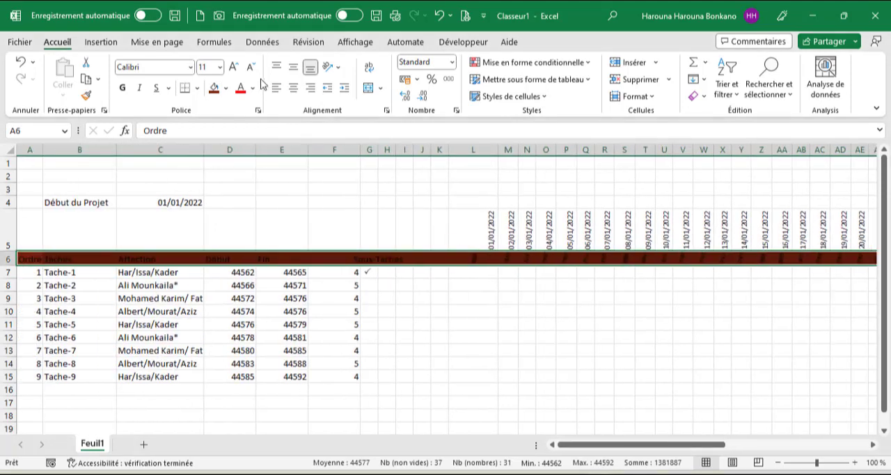
left_click(251, 87)
left_click(245, 138)
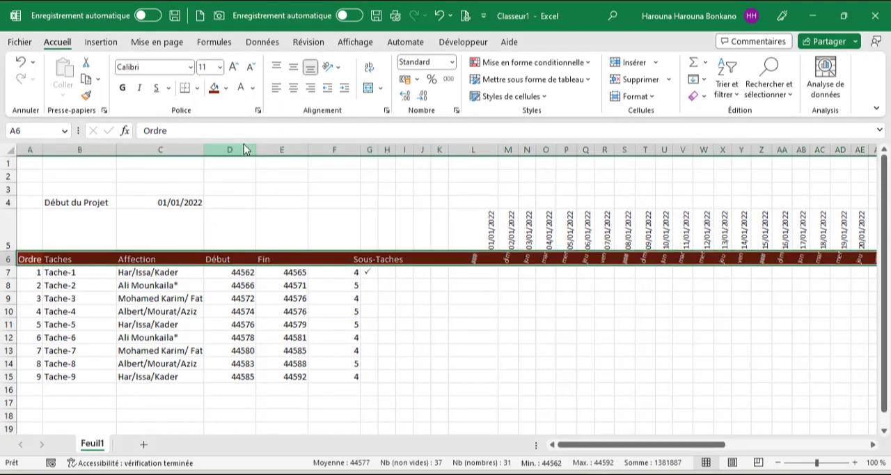
left_click(123, 88)
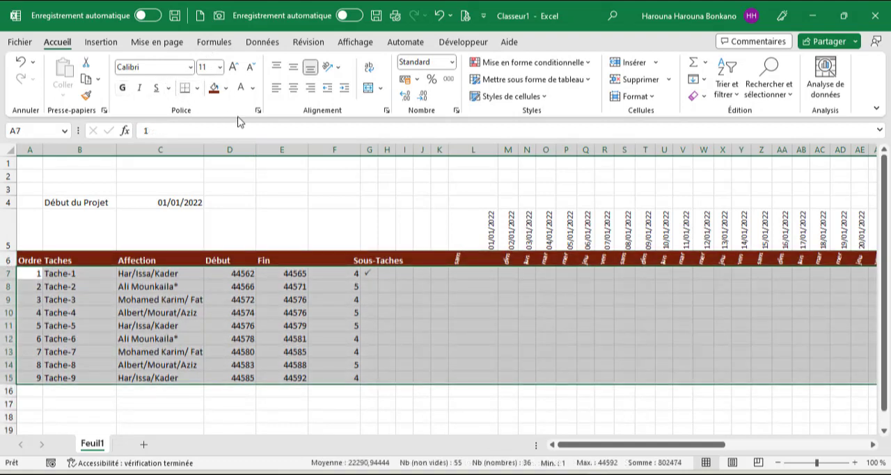
Add an outline border around the task and calendar rows 7 to 15.
left_click(257, 111)
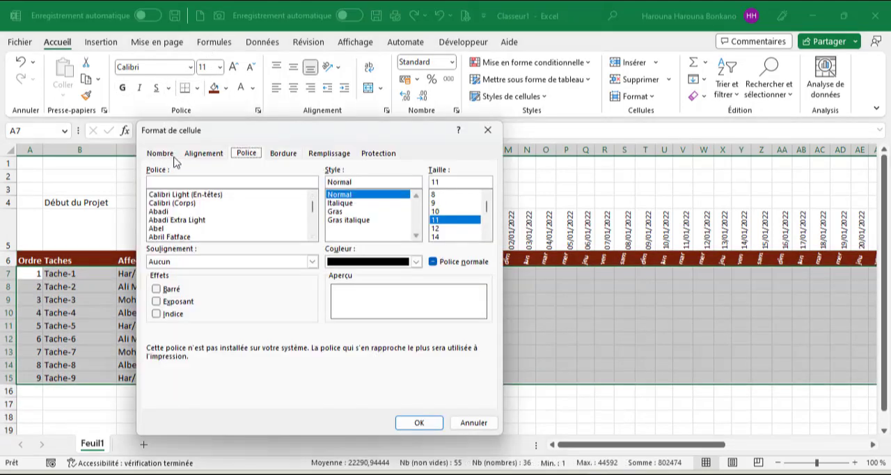
left_click(280, 154)
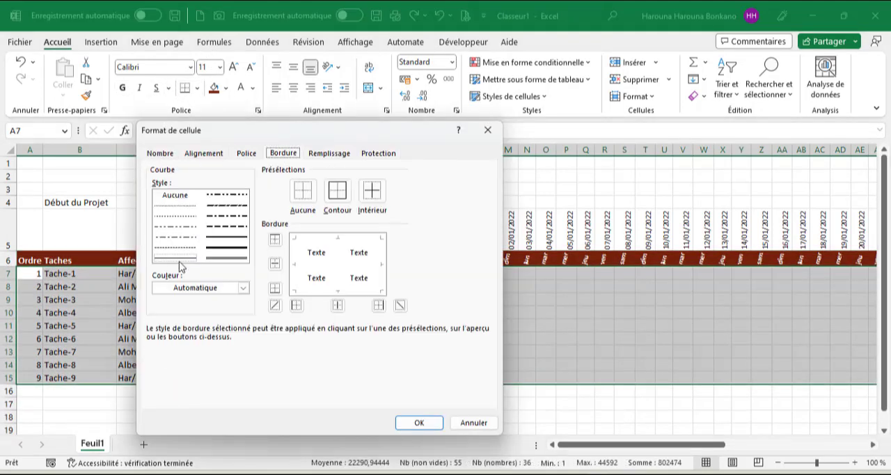
left_click(336, 190)
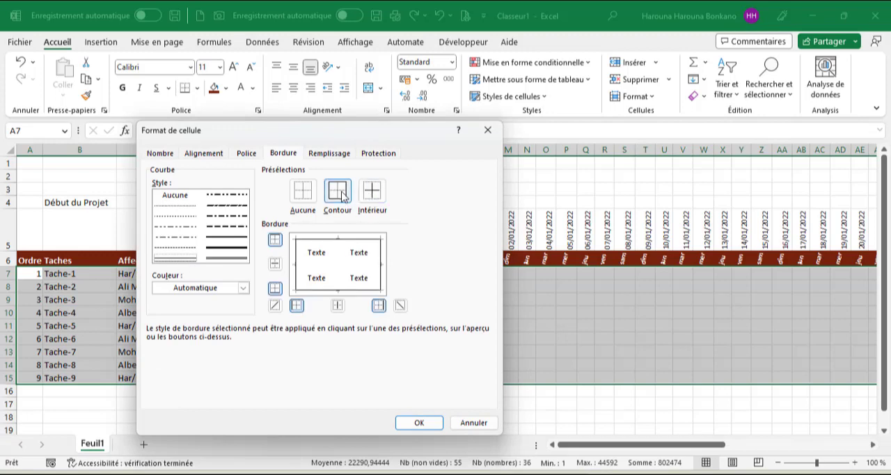
left_click(417, 423)
left_click(334, 312)
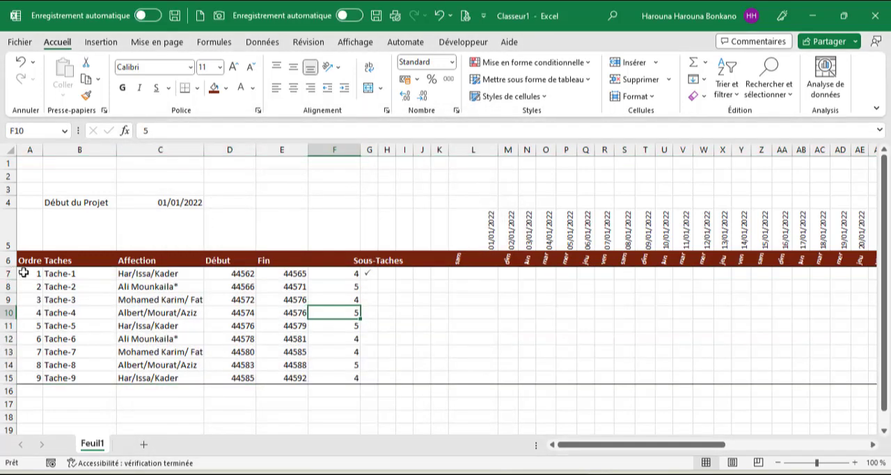
Apply dotted outline and inside borders to the task table cells A7:F15.
left_click_drag(23, 273, 335, 378)
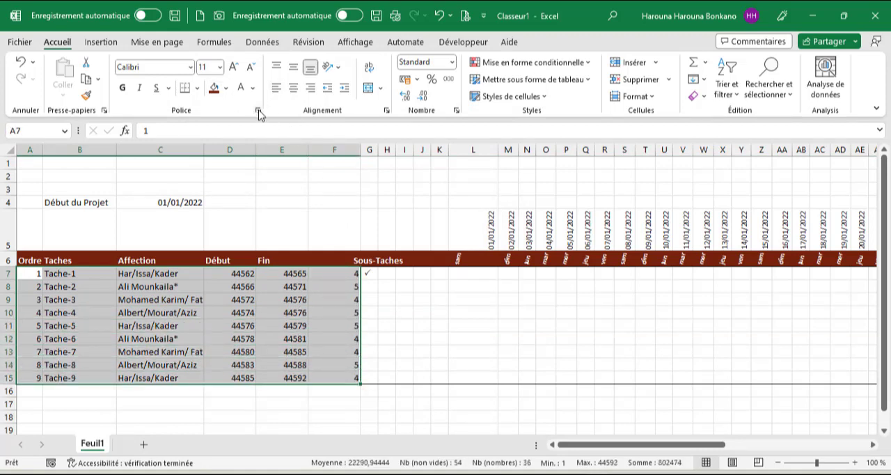
left_click(257, 111)
left_click(280, 155)
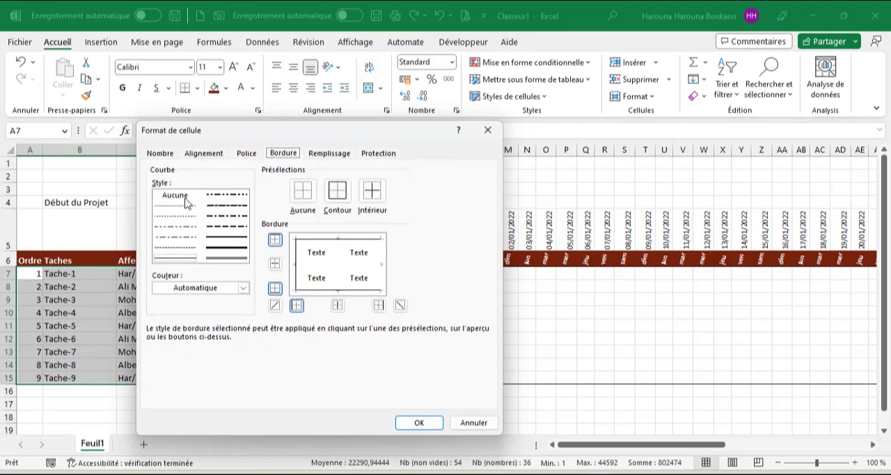
left_click(179, 216)
left_click(337, 197)
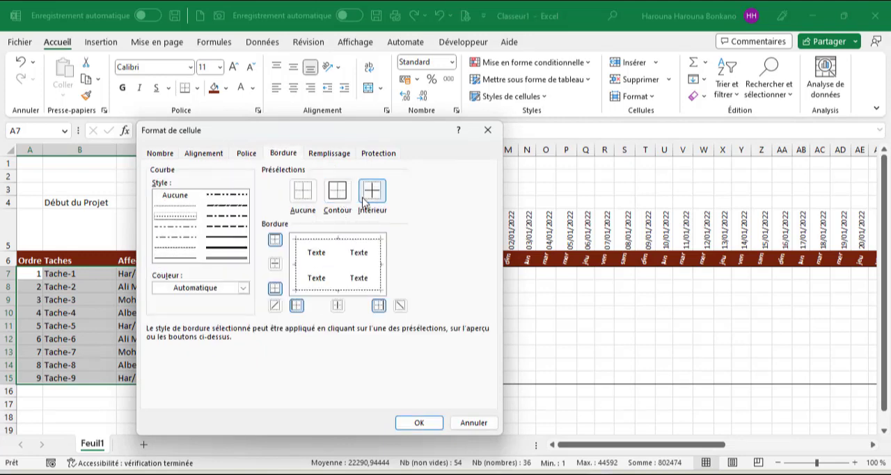
left_click(372, 203)
left_click(406, 422)
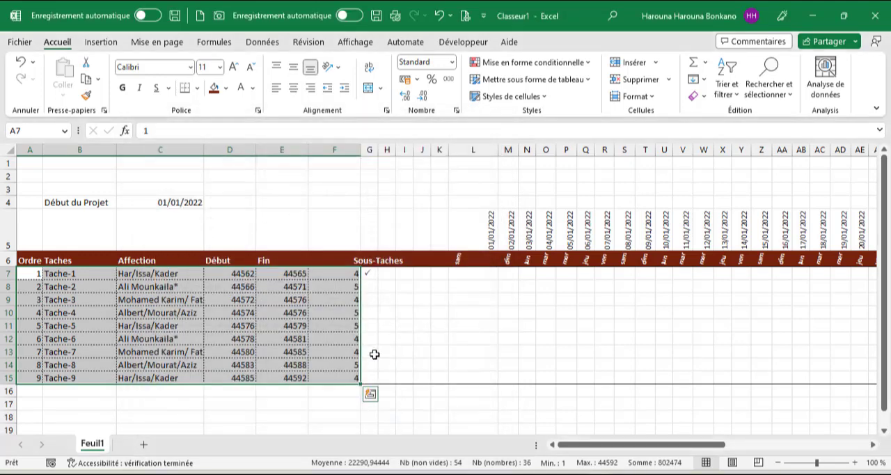
Fill the sub-task cells G7:K15 with the header's dark red and make their check marks white and bold.
left_click(325, 323)
left_click_drag(367, 271, 433, 378)
left_click(214, 88)
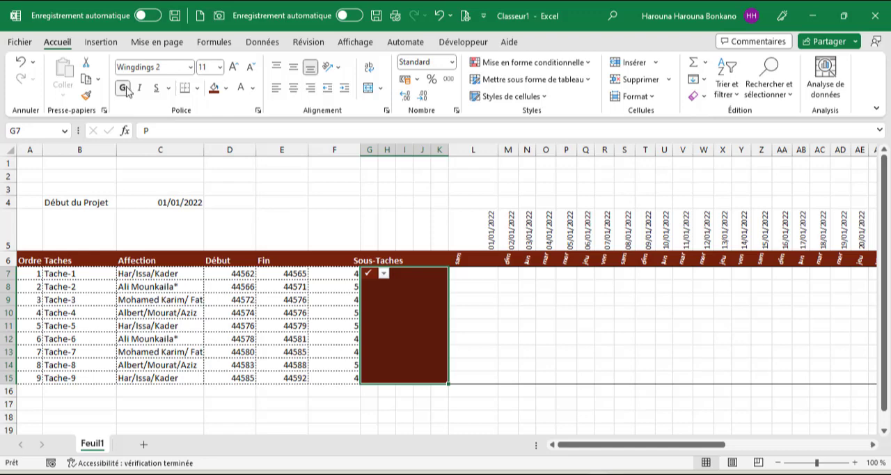
Add thin solid white inside borders to the sub-task cells G7:K15.
left_click(257, 110)
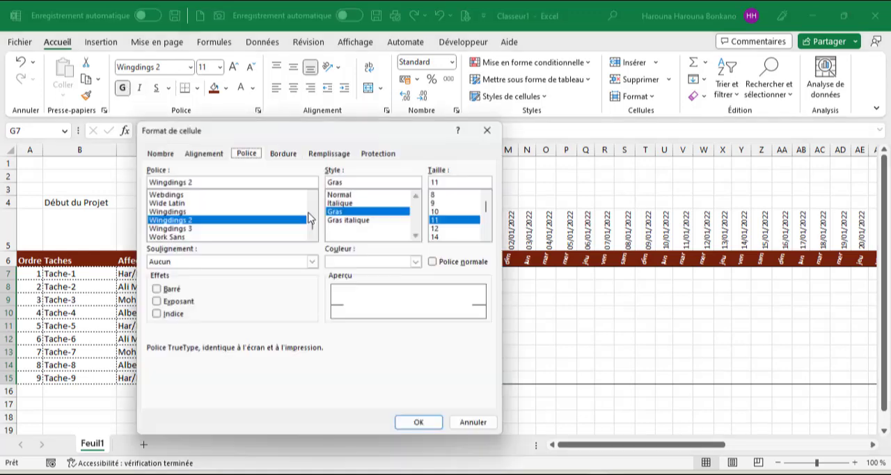
left_click(291, 152)
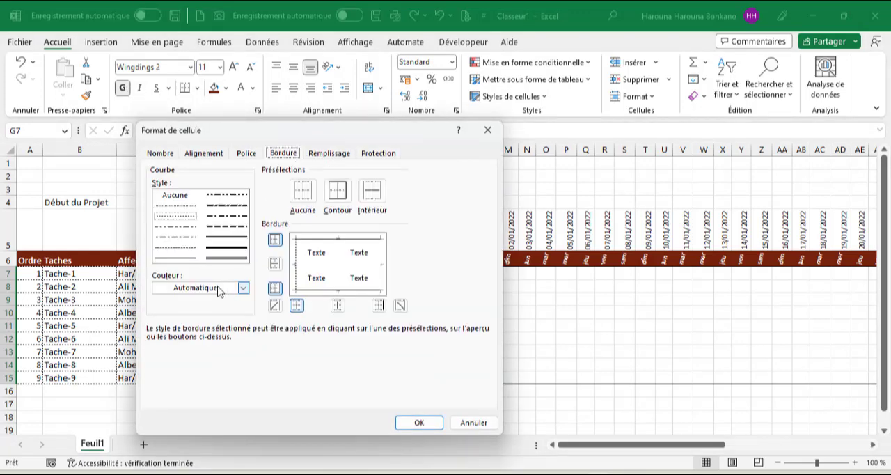
left_click(229, 291)
key("Escape")
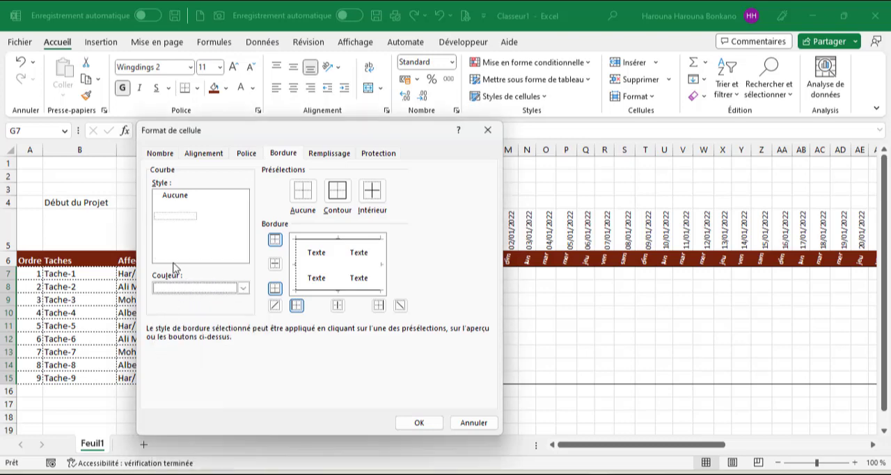
left_click(174, 258)
left_click(372, 190)
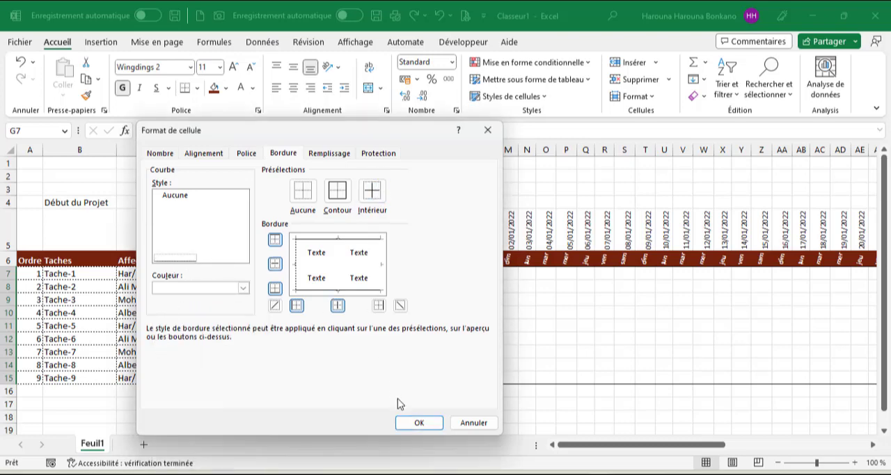
left_click(418, 422)
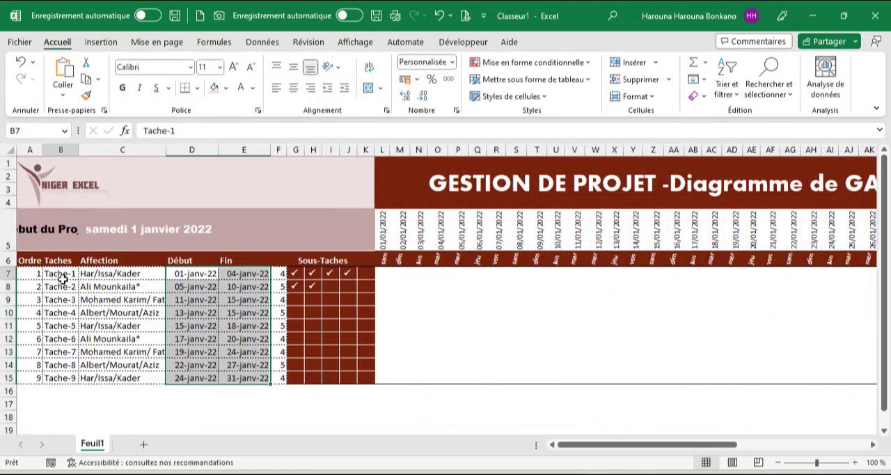
Compare the start and end dates of Tache-1 and Tache-2 with their matching calendar cells L7:O7 and P8:U8.
left_click(62, 277)
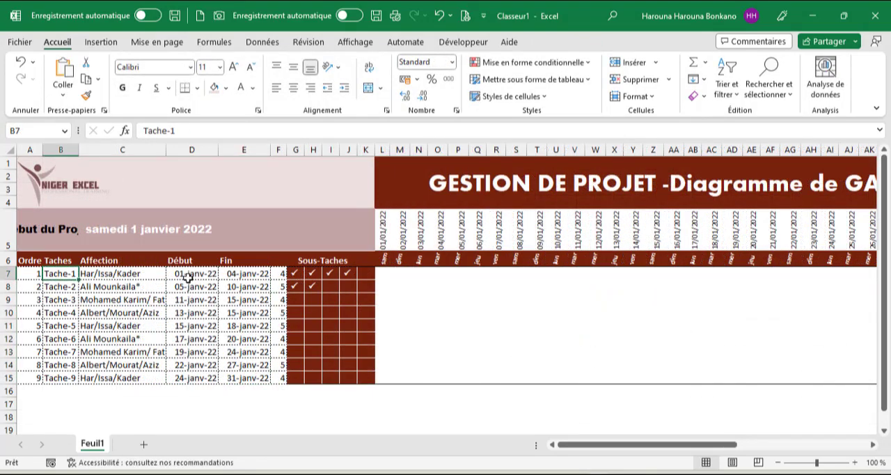
left_click(188, 275)
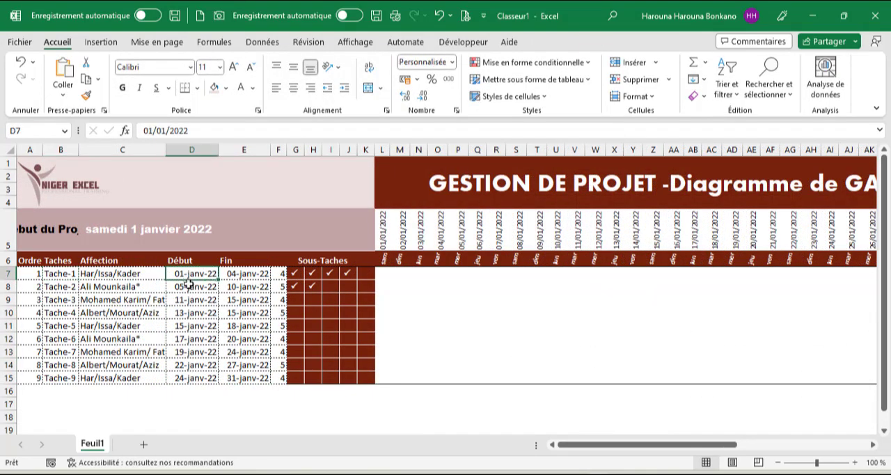
left_click(239, 277)
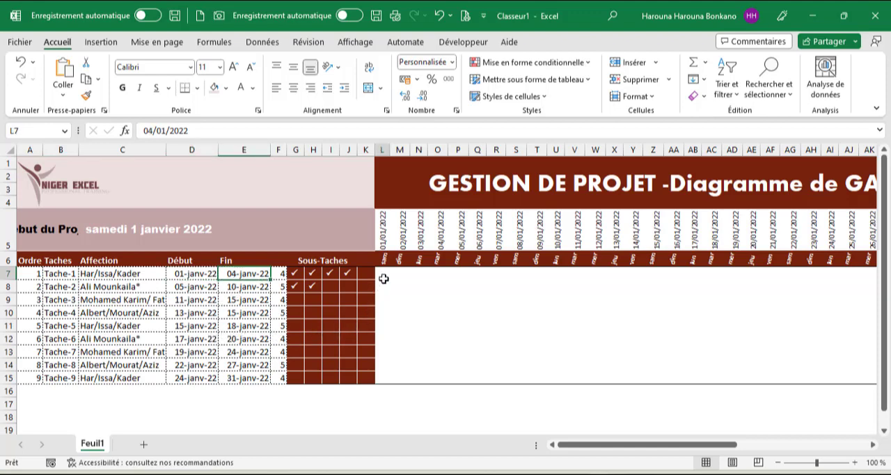
left_click_drag(383, 279, 428, 277)
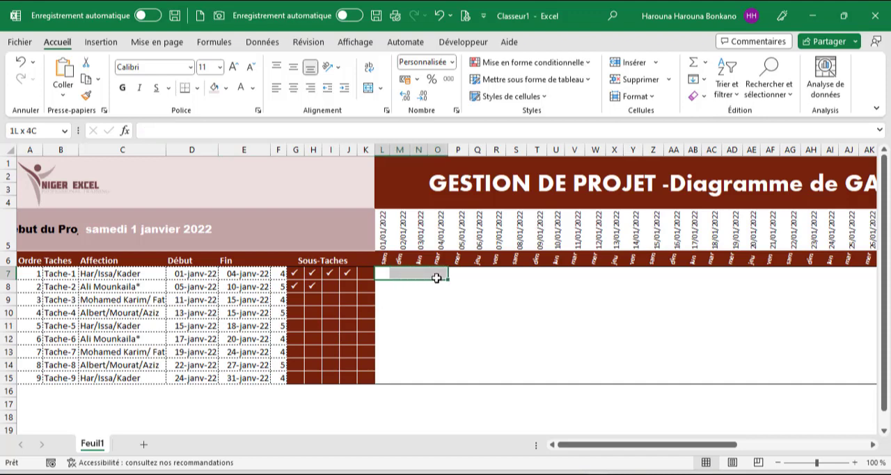
left_click_drag(436, 277, 436, 278)
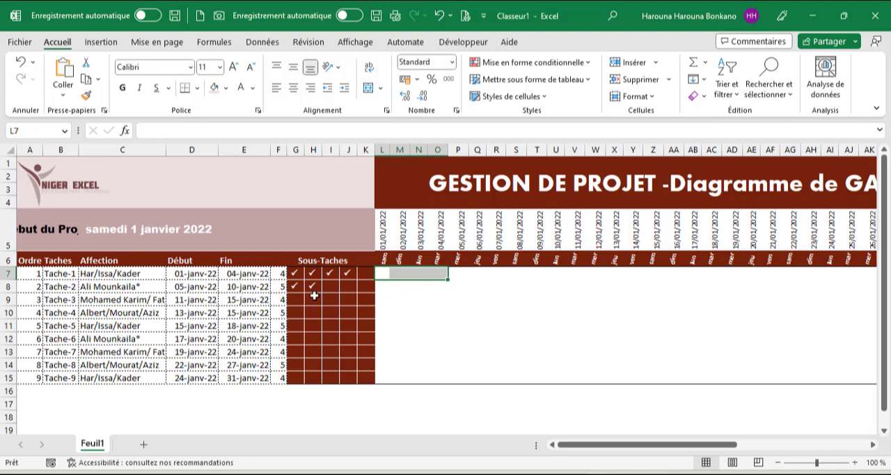
left_click(453, 290)
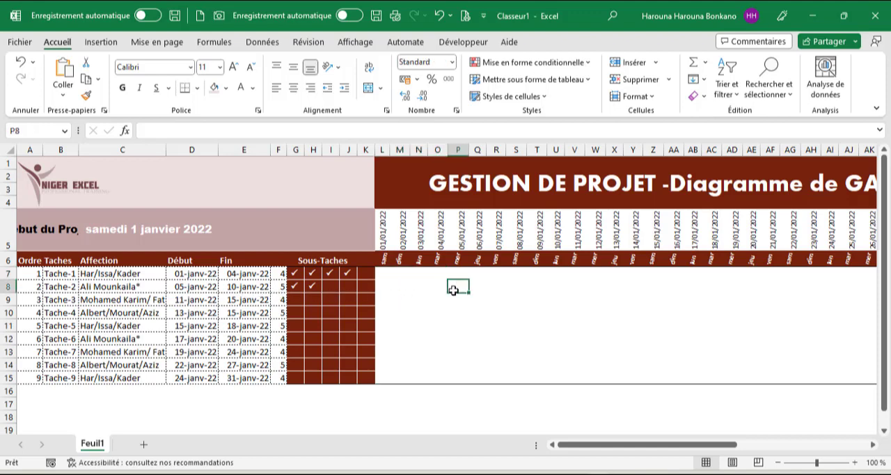
left_click_drag(460, 287, 550, 287)
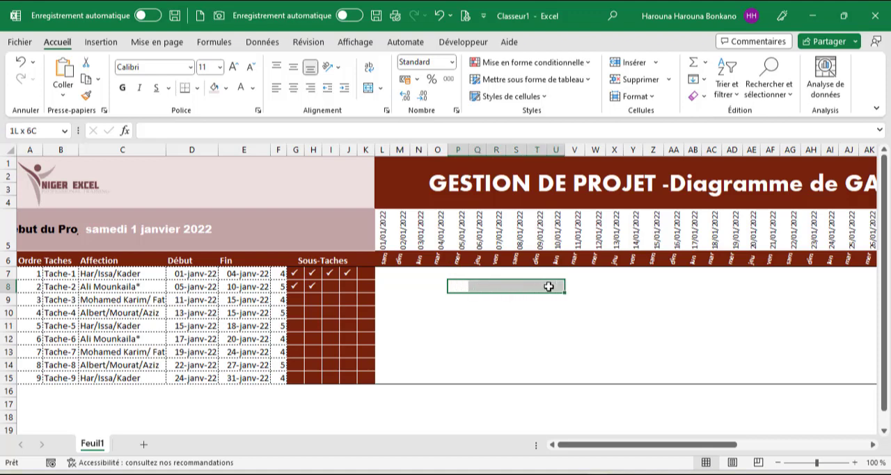
Begin an ET formula in L7 with the condition $D7<=L$5, comparing the task's start date with the calendar date.
left_click(383, 275)
type("=ET(")
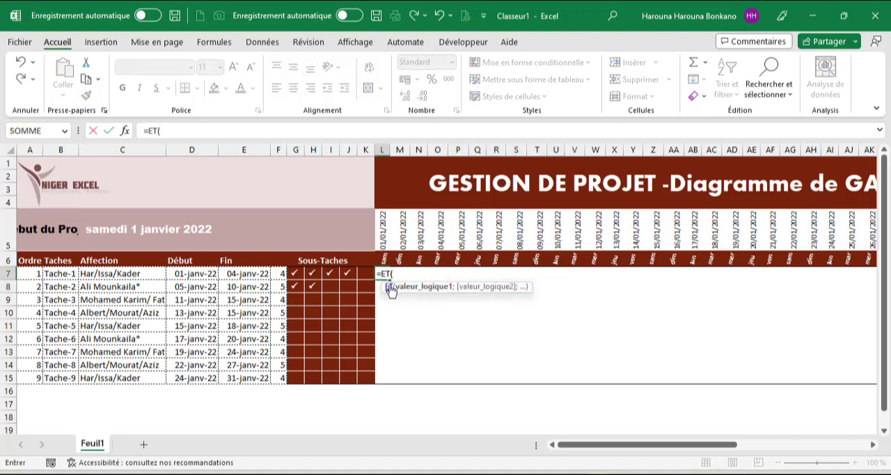
left_click(190, 277)
key("F4")
key("F4")
key("F4")
type("<")
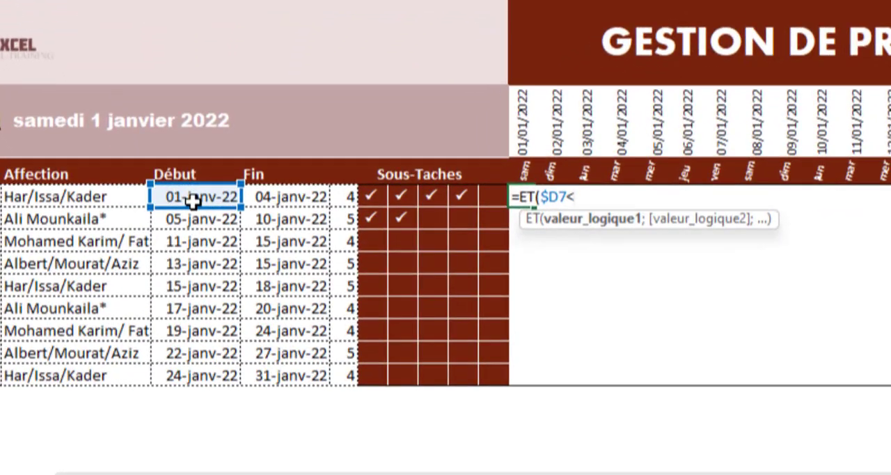
type("=")
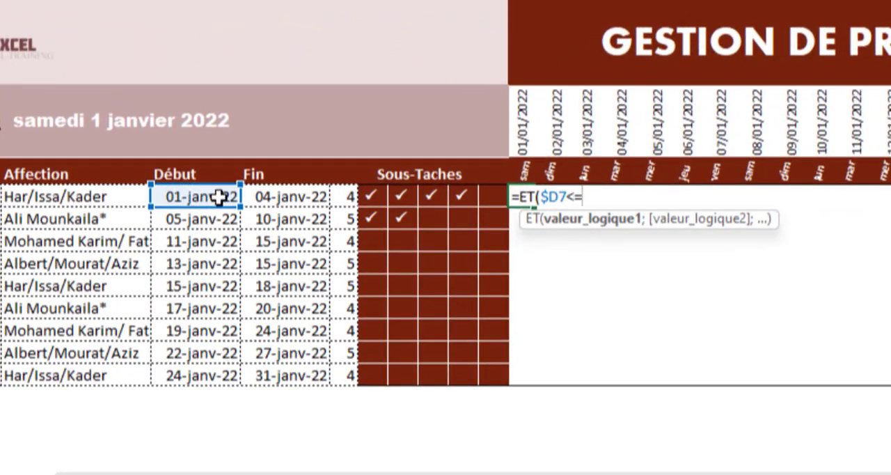
left_click(524, 126)
key("F4")
key("F4")
type(";")
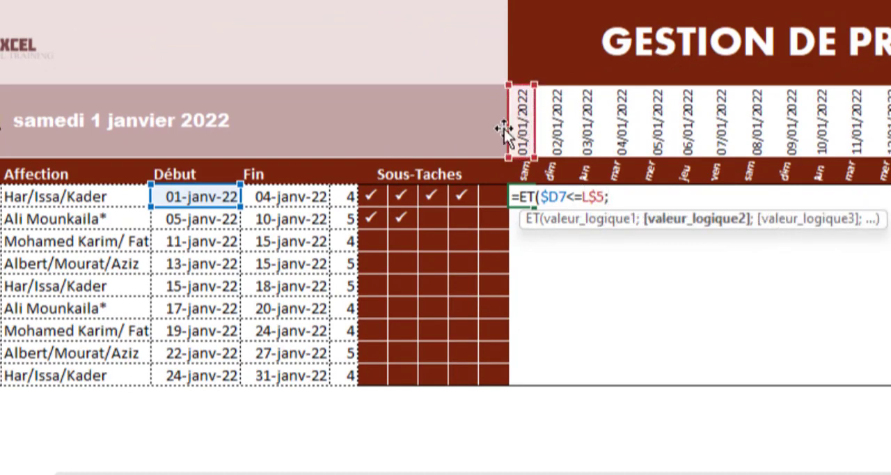
Complete the L7 formula with the end-date condition $E7>=L$5 and enter it, keeping the cell selected.
left_click(281, 188)
key("F4")
key("F4")
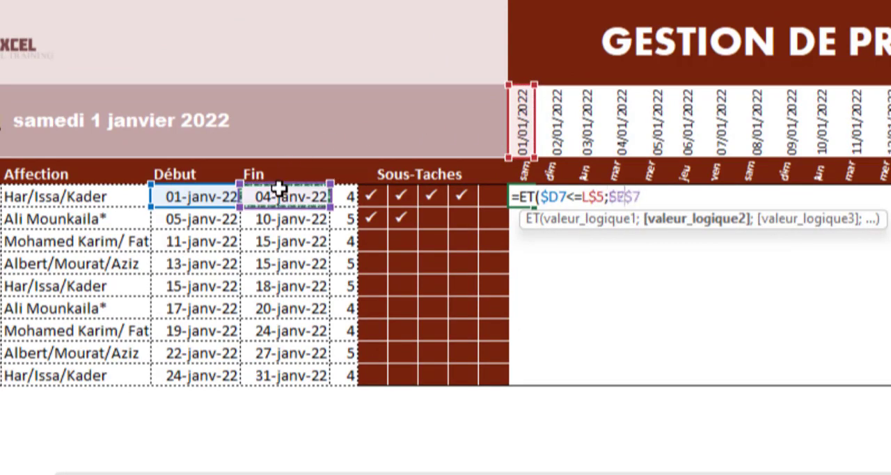
key("F4")
type(">=")
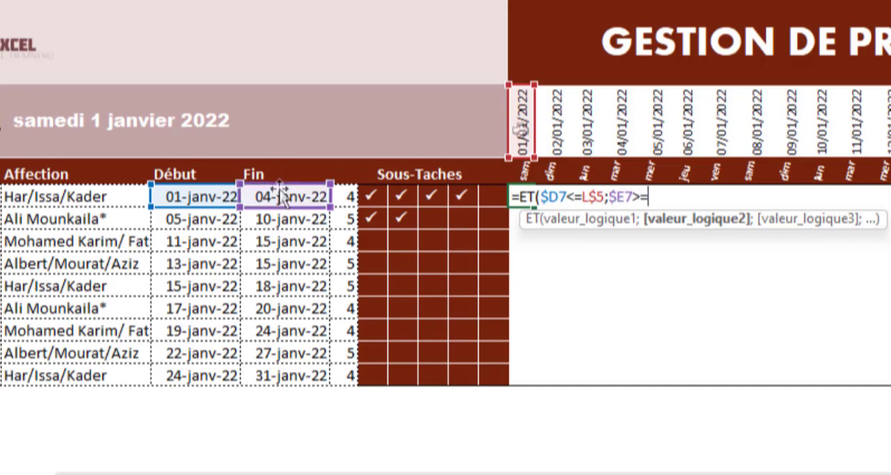
left_click(523, 127)
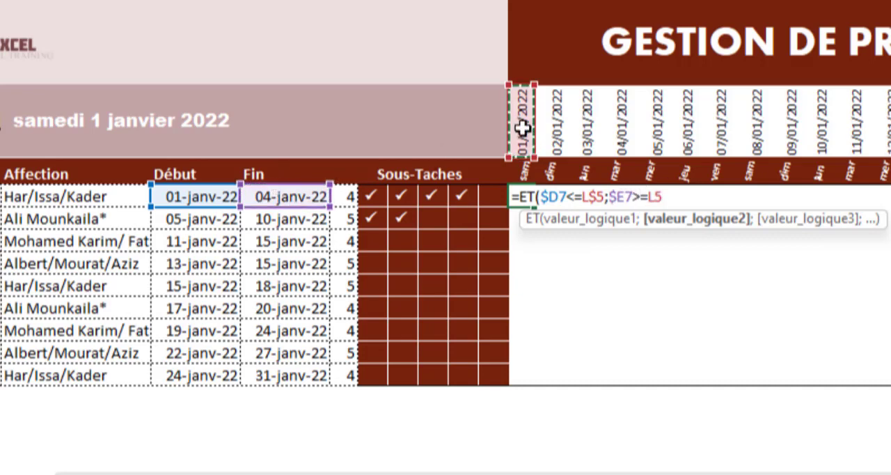
key("F4")
key("F4")
type(")")
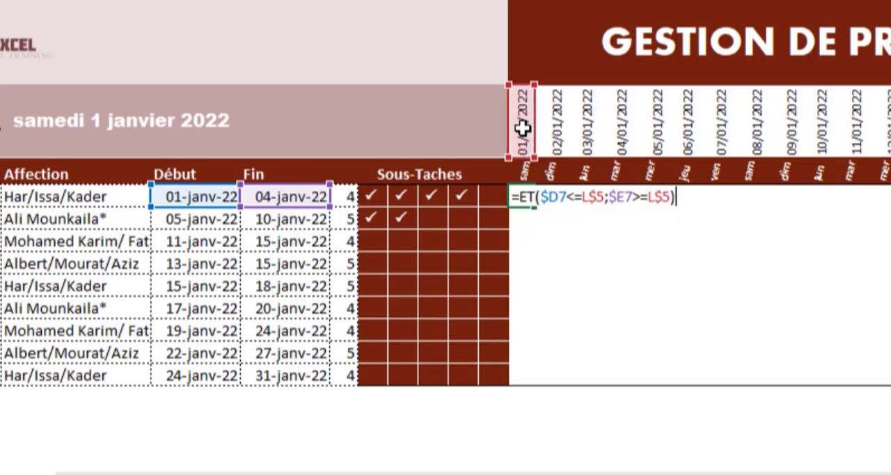
key("ctrl+Return")
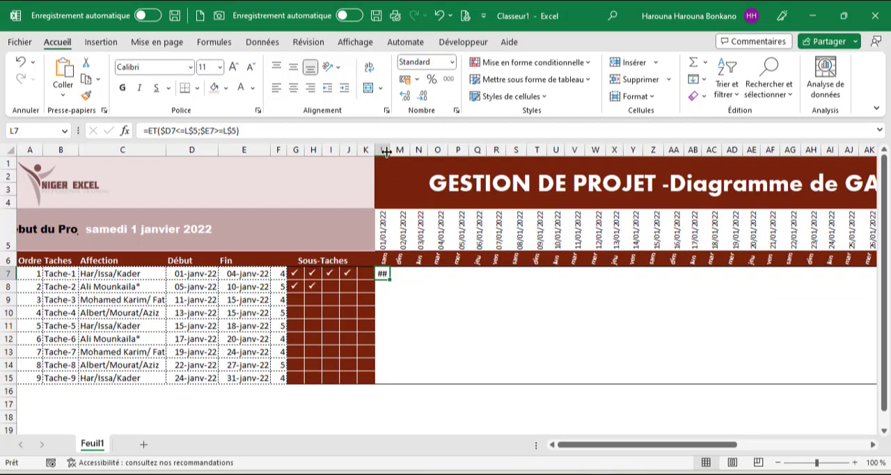
Copy the L7 formula across to Z7 without formatting, and widen the calendar columns to fit the results.
mouse_move(386, 152)
left_mouse_down()
mouse_move(443, 151)
mouse_move(398, 152)
left_mouse_up()
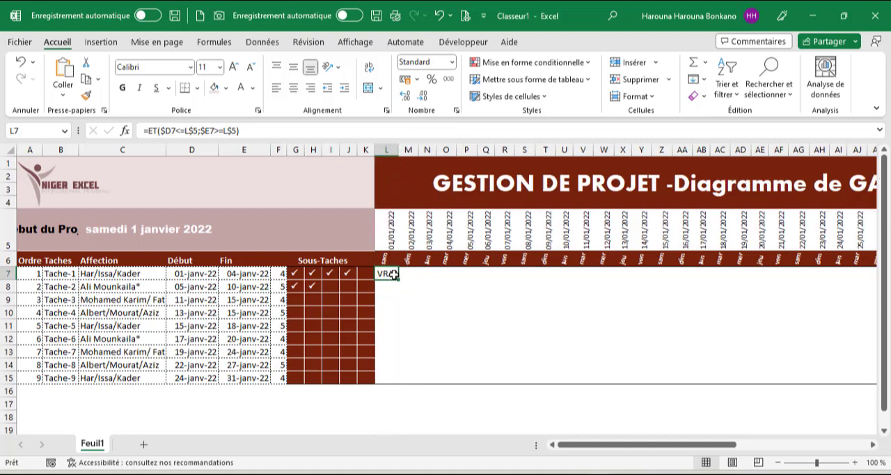
left_click_drag(396, 276, 664, 301)
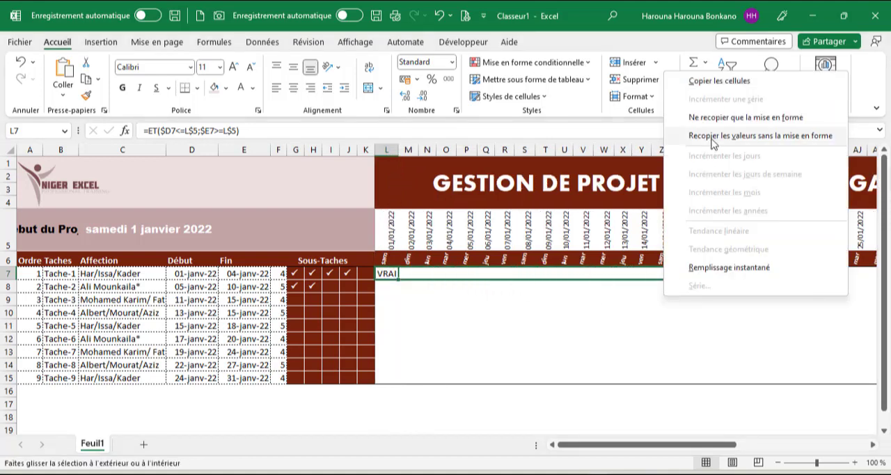
left_click(710, 139)
left_click_drag(409, 150, 654, 202)
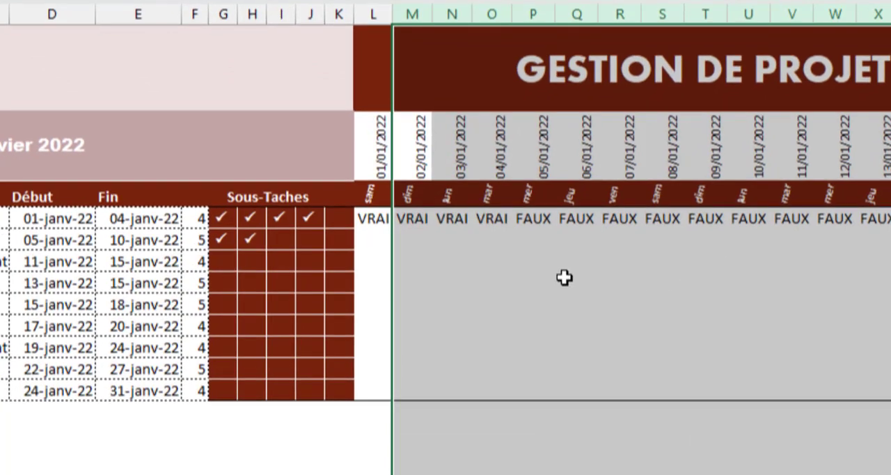
Check the formula results for Tache-1 in L7:O7 and in the following days from P7 onward.
left_click(374, 221)
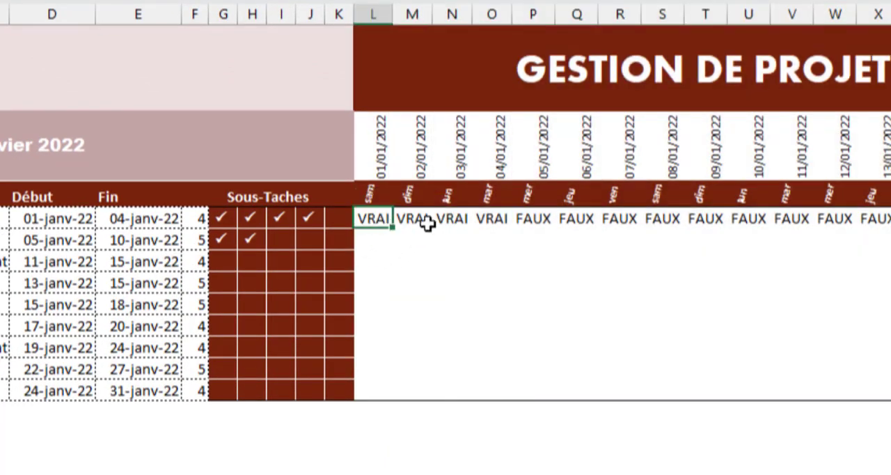
left_click(427, 221)
left_click(466, 223)
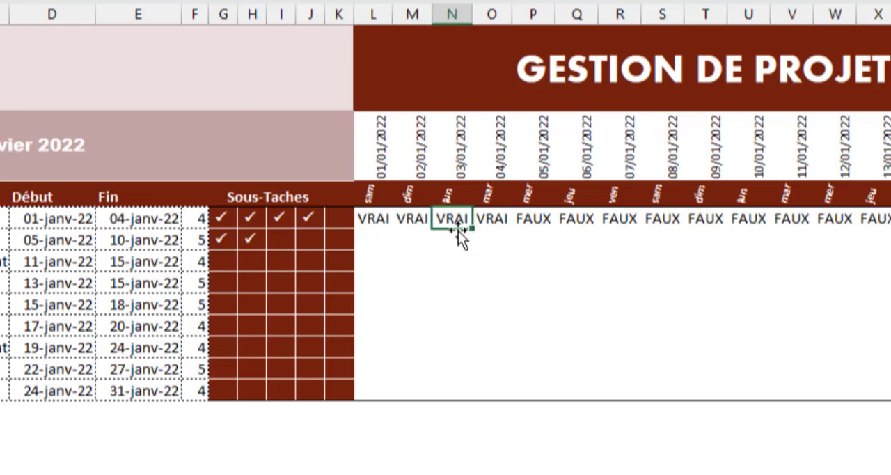
left_click(489, 226)
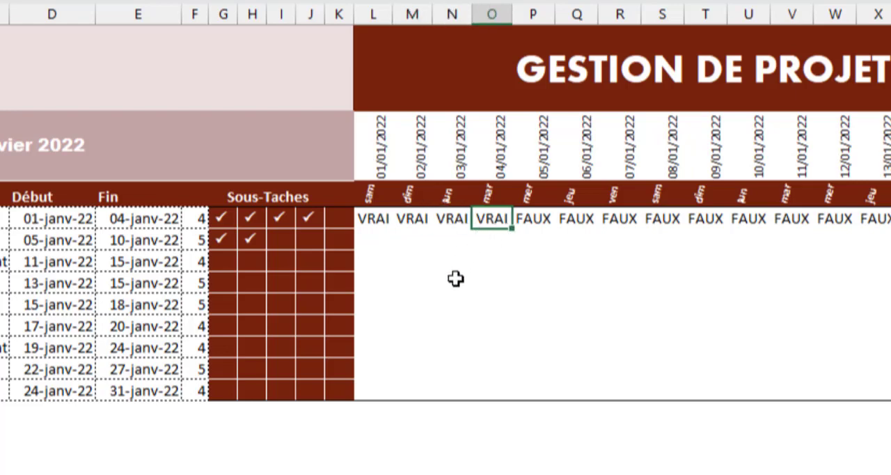
left_click_drag(529, 221, 887, 220)
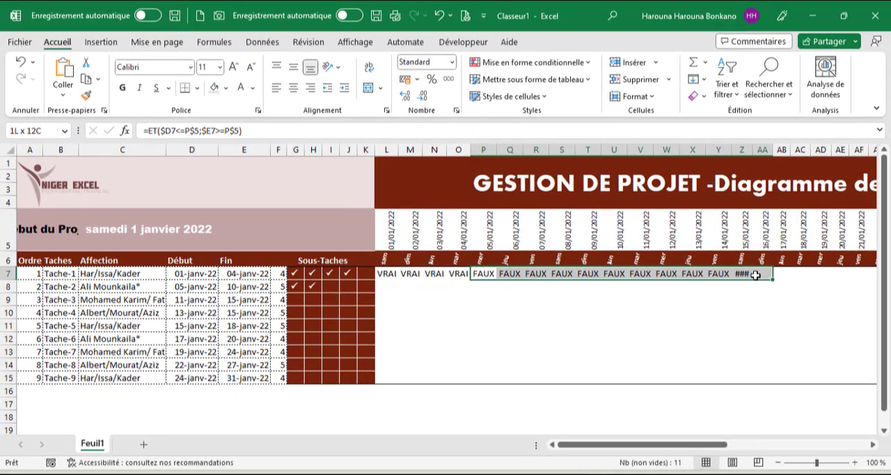
Cut the whole ET formula text out of L7, leaving the cell empty.
left_click(387, 274)
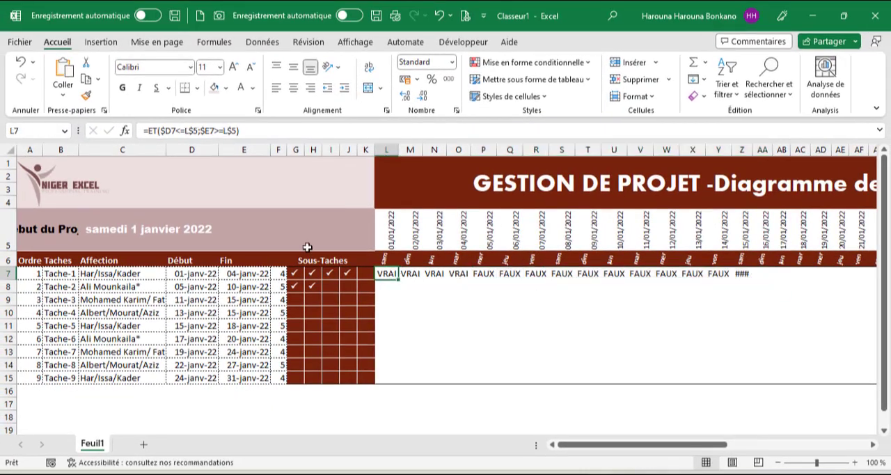
left_click(240, 130)
left_click_drag(240, 130, 1, 79)
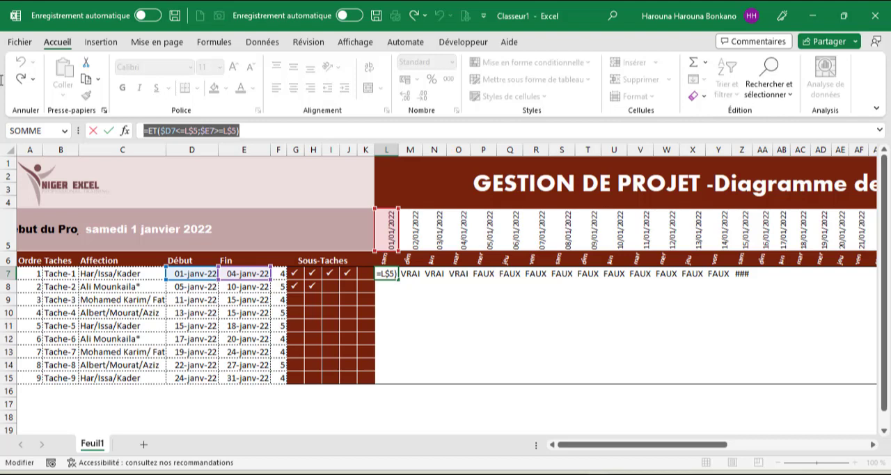
key("Escape")
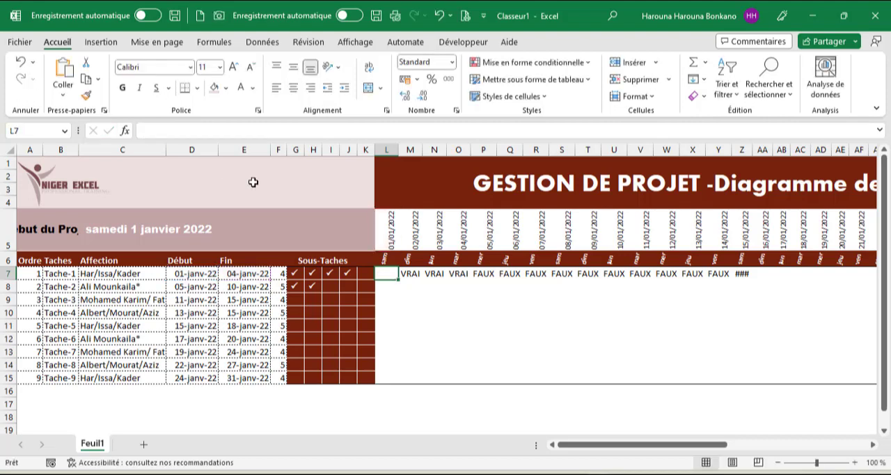
Create a formula-based conditional formatting rule for L7:AP15 using =ET($D7<=L$5;$E7>=L$5).
left_click_drag(383, 273, 802, 372)
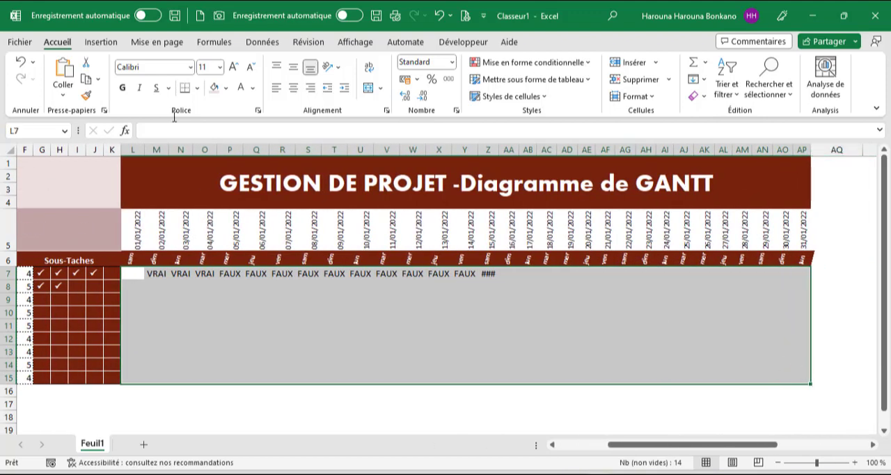
left_click(575, 63)
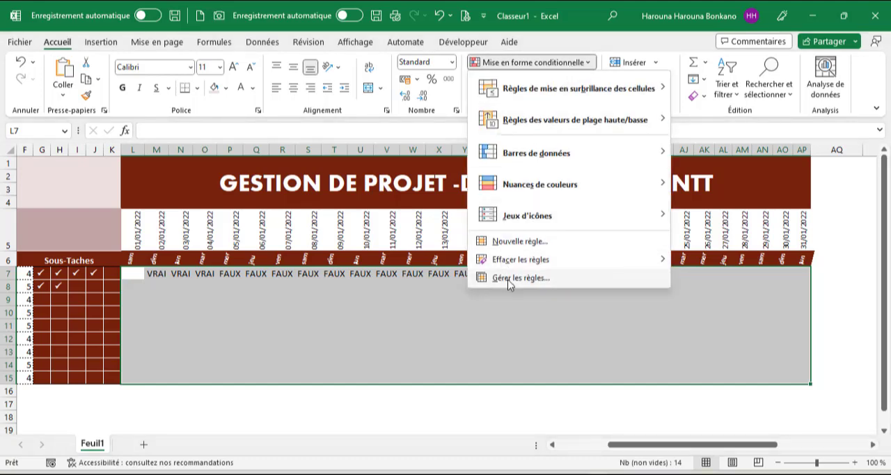
left_click(517, 243)
left_click(344, 272)
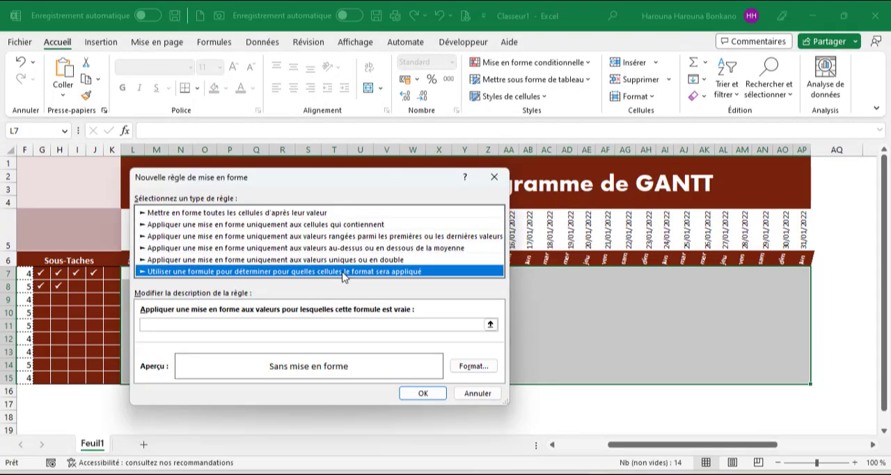
left_click(190, 323)
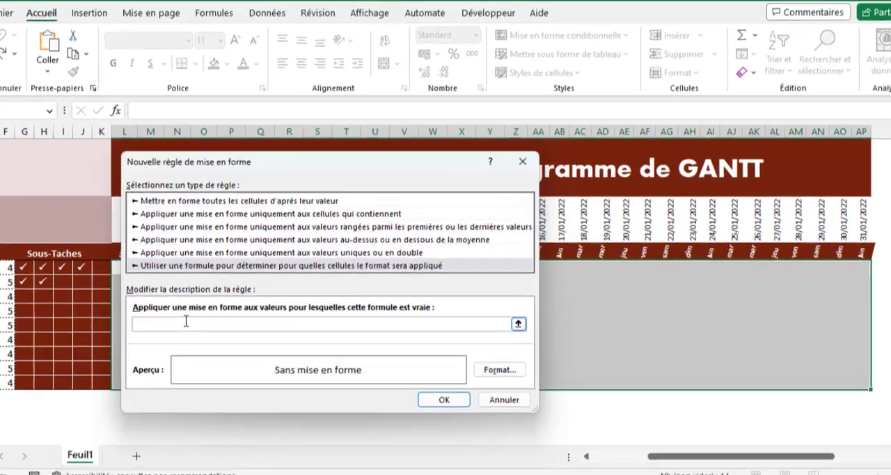
key("ctrl+v")
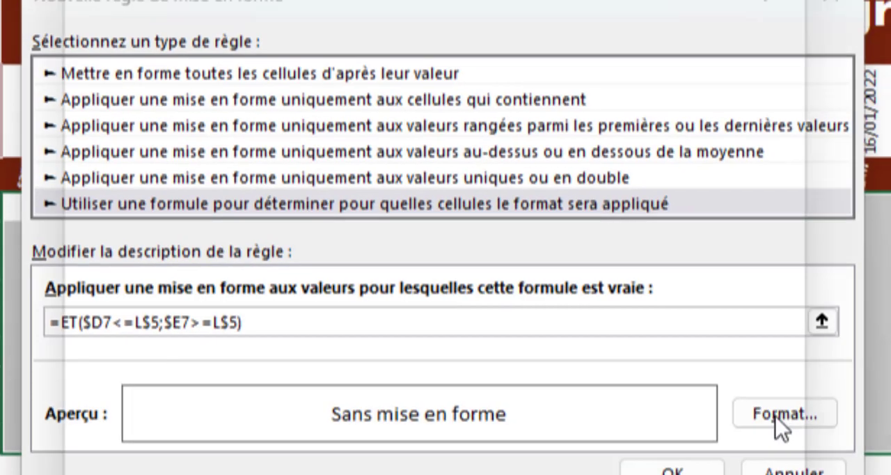
Give the new rule a light mauve background fill and apply it to the calendar range.
left_click(772, 415)
left_click(270, 27)
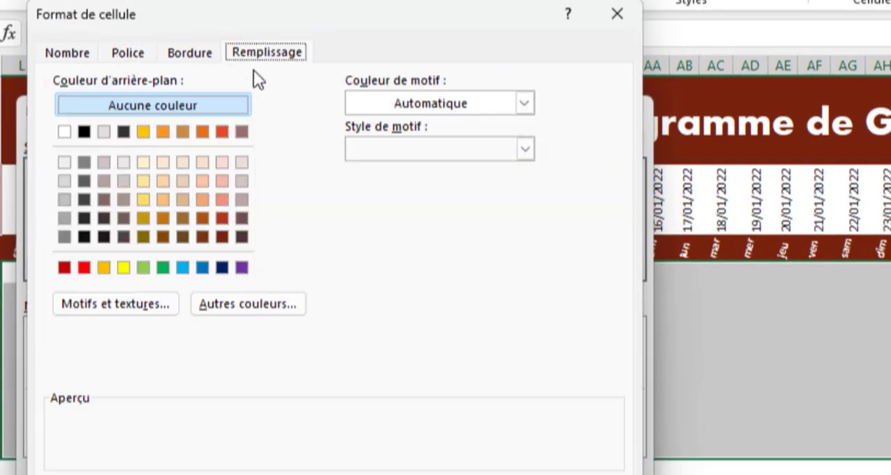
left_click(241, 181)
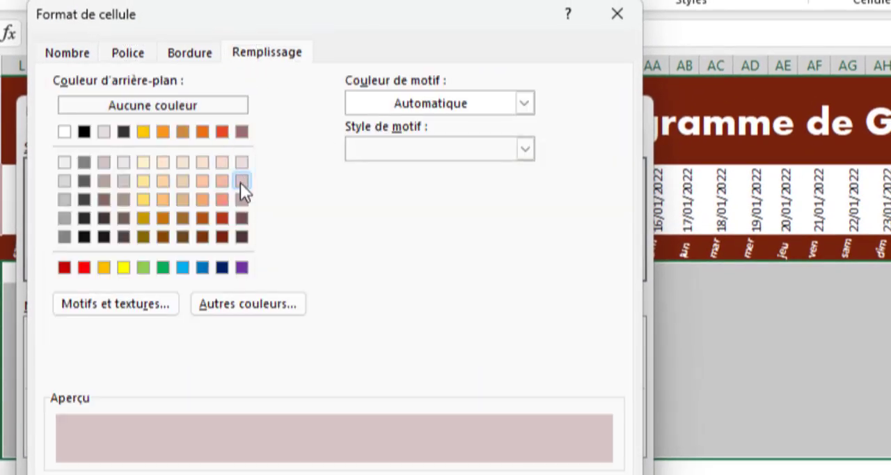
left_click(240, 162)
left_click(240, 180)
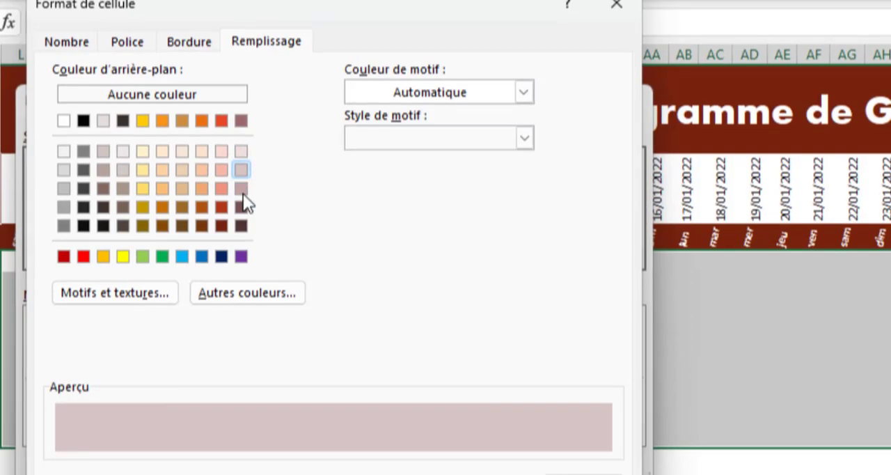
left_click(501, 451)
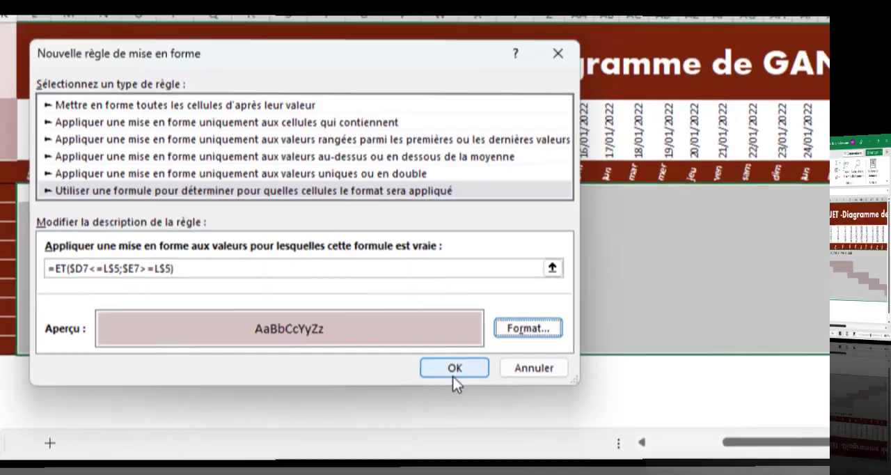
left_click(503, 373)
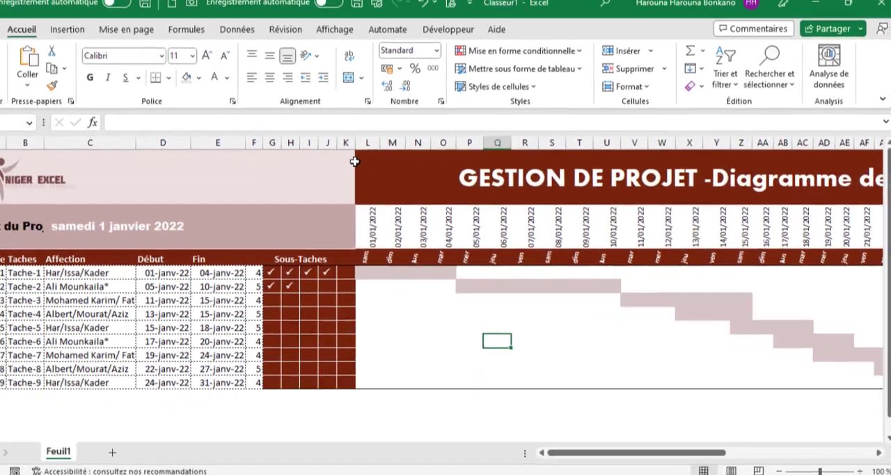
Insert a new column L between the Sous-Taches columns and the calendar, and enter the header Prog % in L6.
left_click(281, 110)
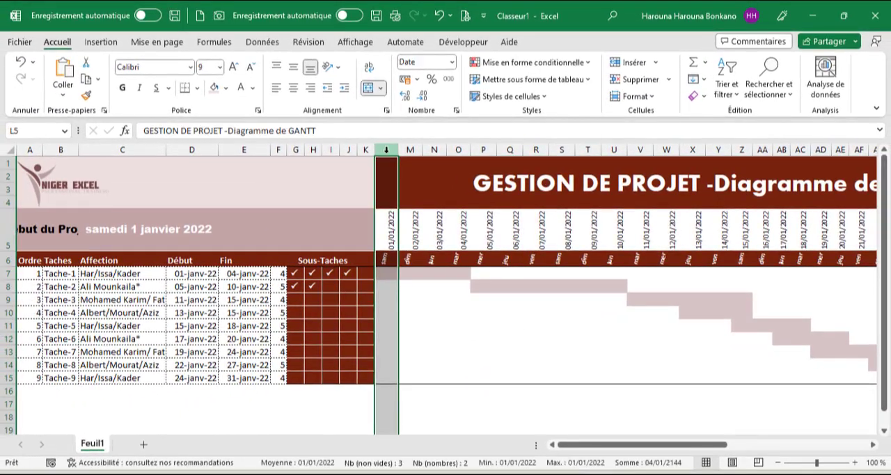
key("ctrl+v")
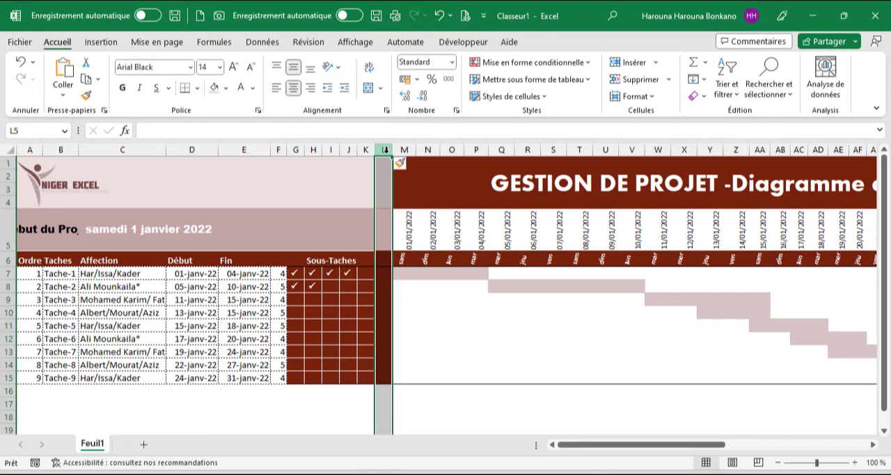
left_click(385, 263)
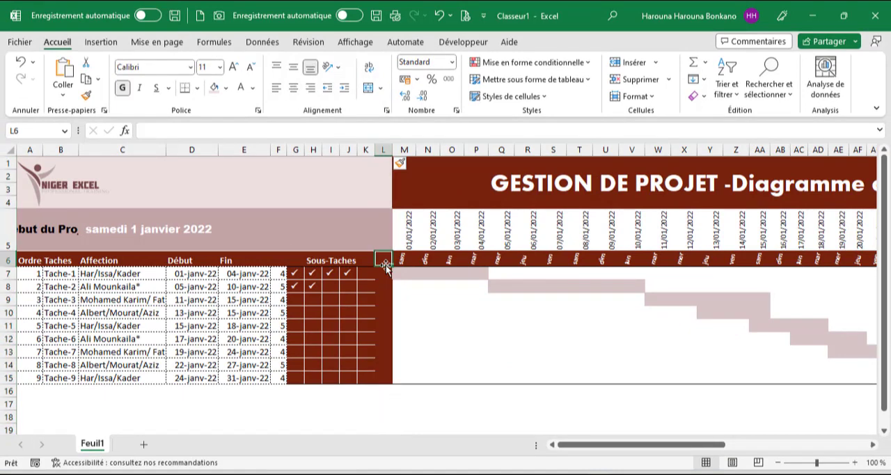
type("Prog")
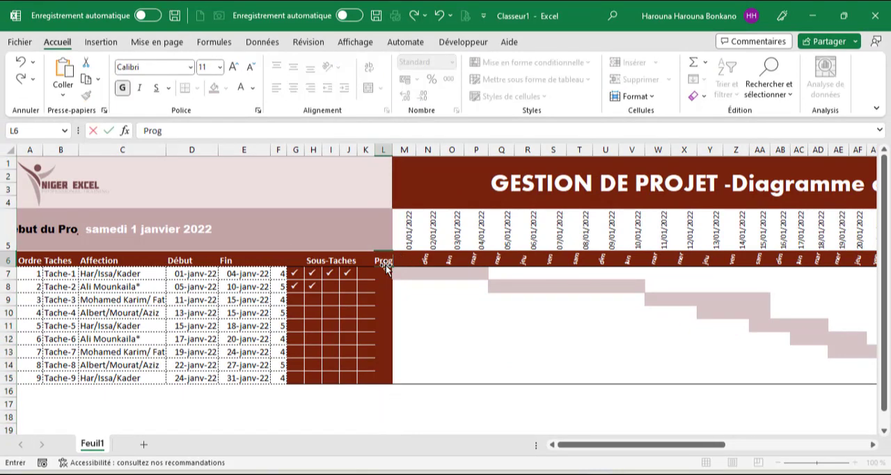
type(" %")
key("Return")
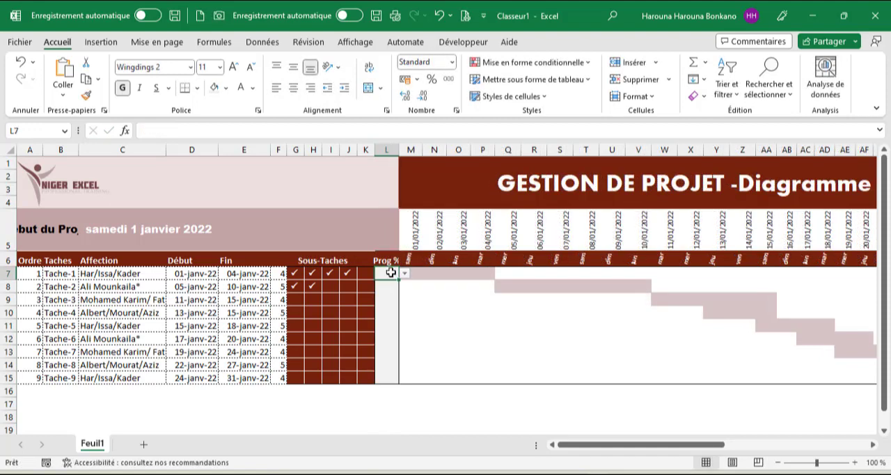
Clear all data validation from the Prog % cells L7:L15.
left_click_drag(386, 273, 390, 375)
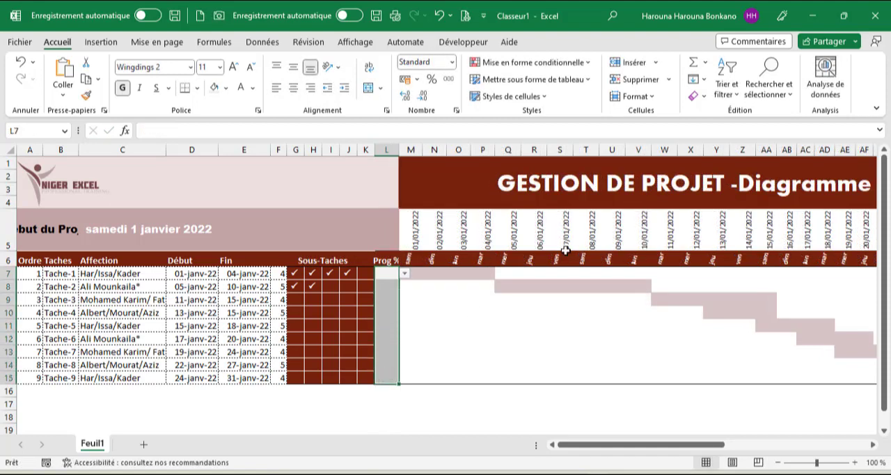
left_click(262, 43)
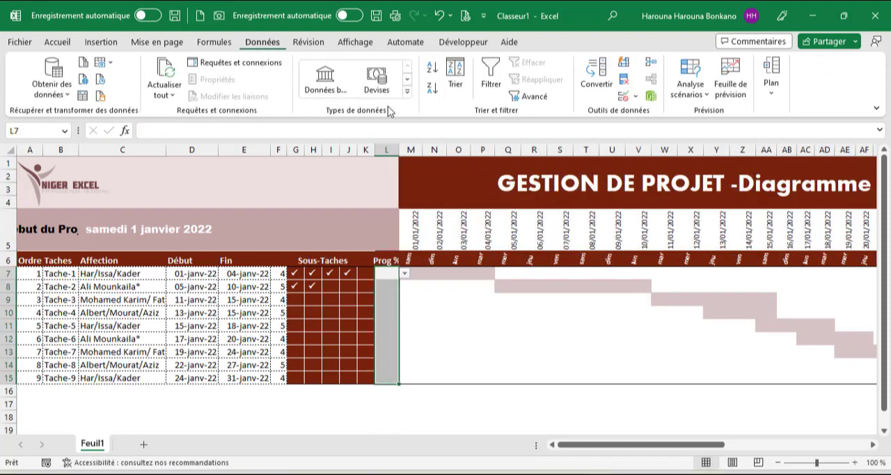
left_click(623, 96)
left_click(220, 354)
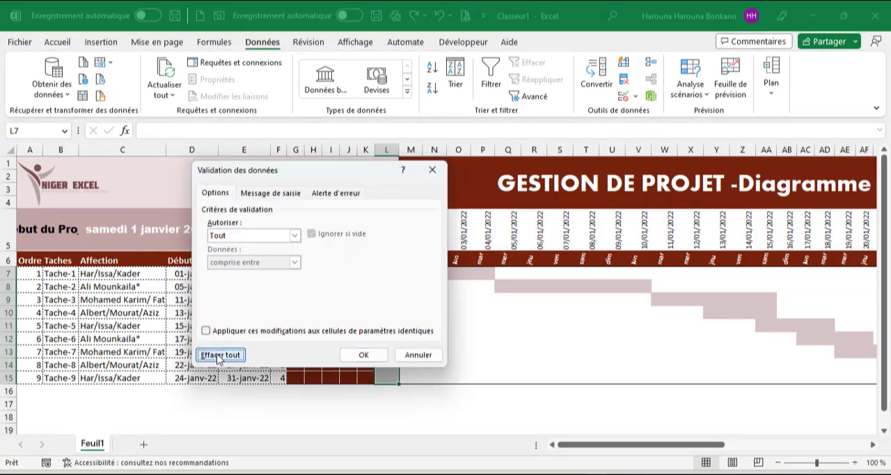
left_click(361, 355)
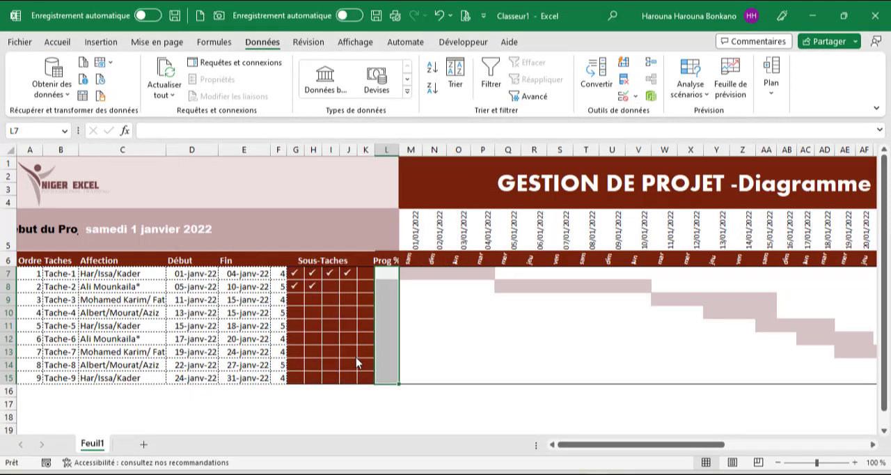
Fill L7:L15 with =NBVAL(G7:K7)/F7 and format the results as percentages.
left_click(289, 136)
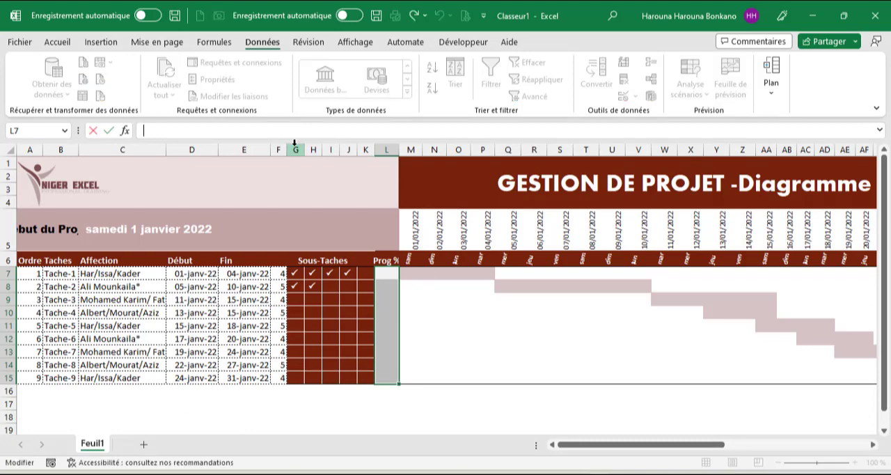
type("=nbv")
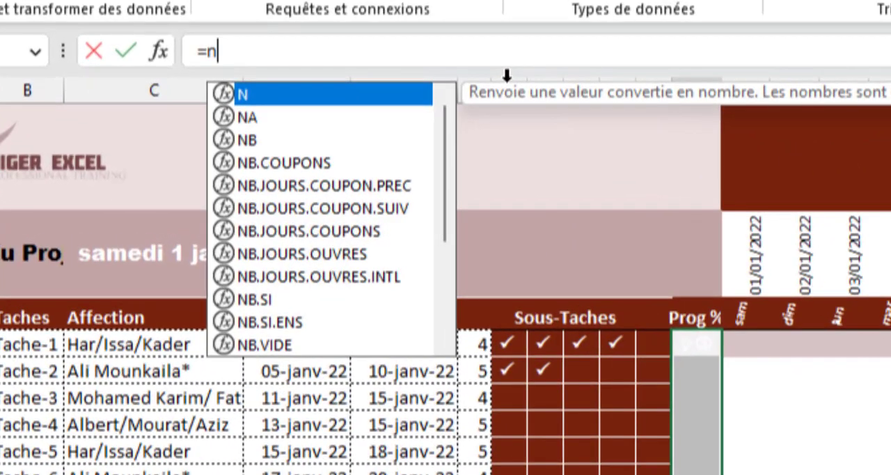
key("Tab")
left_click_drag(505, 343, 637, 347)
type(")/")
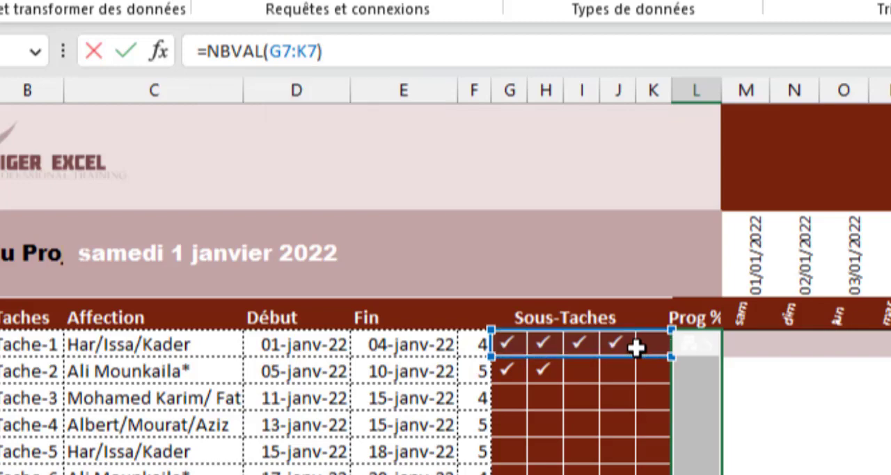
left_click(473, 343)
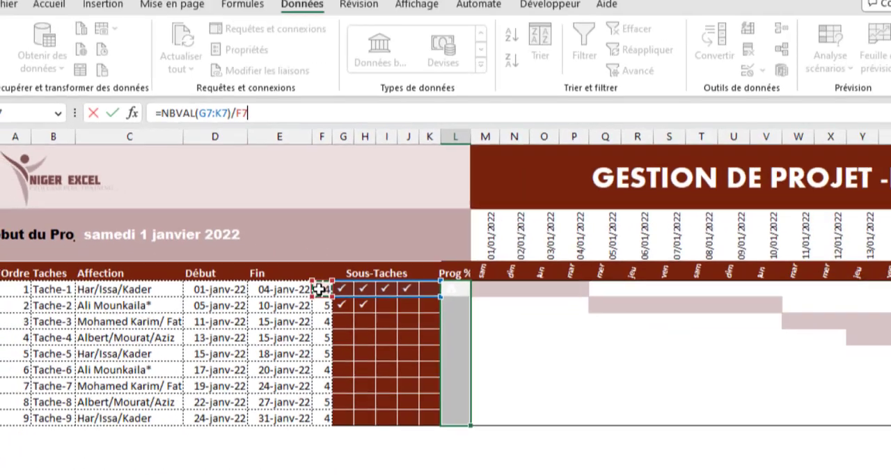
key("ctrl+Return")
left_click(48, 4)
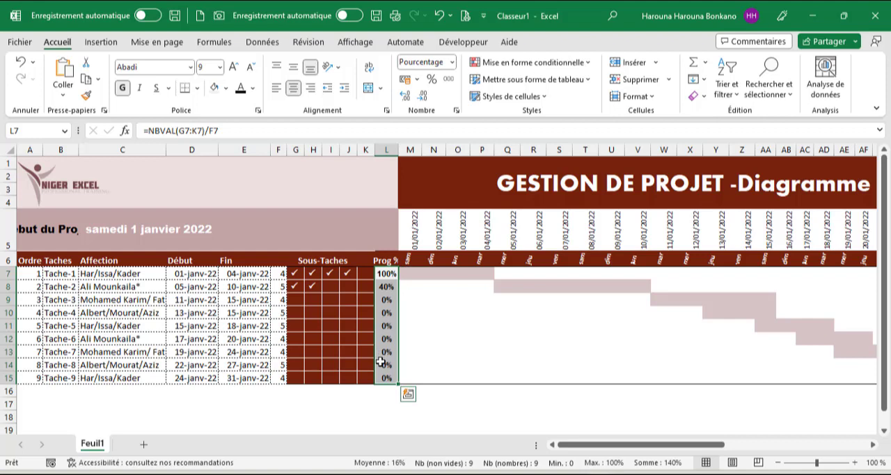
Add a check mark in K7, the fifth sub-task cell of Tache-1.
left_click(369, 276)
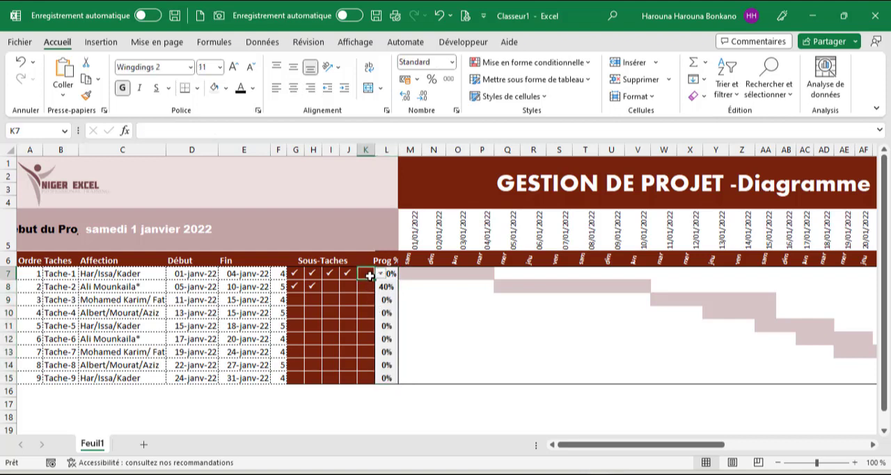
left_click(380, 275)
left_click(351, 285)
left_click(357, 305)
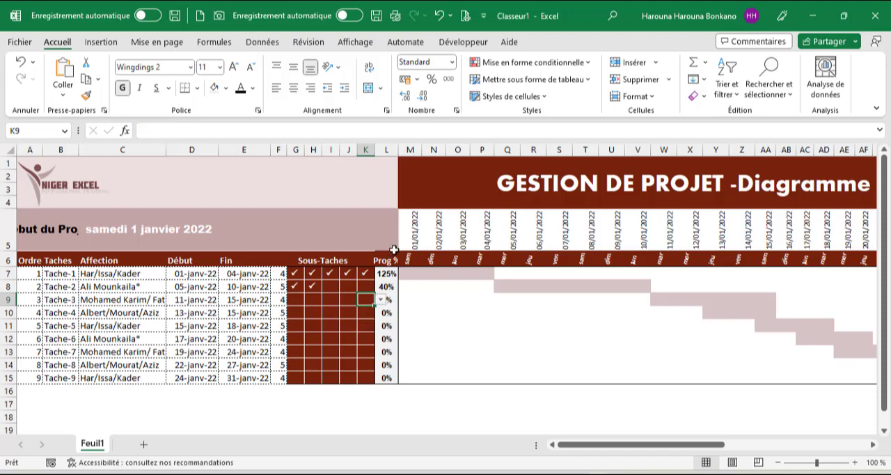
Copy the L7 formula text and wrap the formula in an SI function with the test NBVAL(G7:K7)/F7<=1.
left_click(392, 275)
left_click_drag(259, 133, 2, 103)
key("ctrl+c")
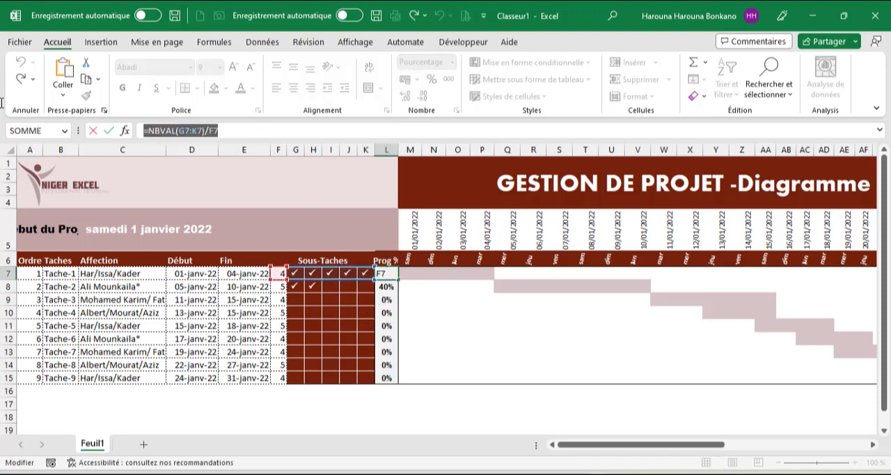
left_click(151, 131)
type("si")
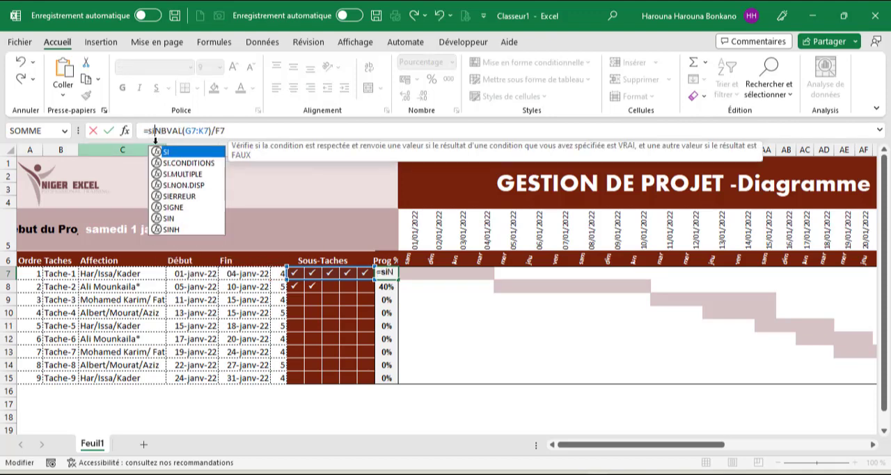
key("Tab")
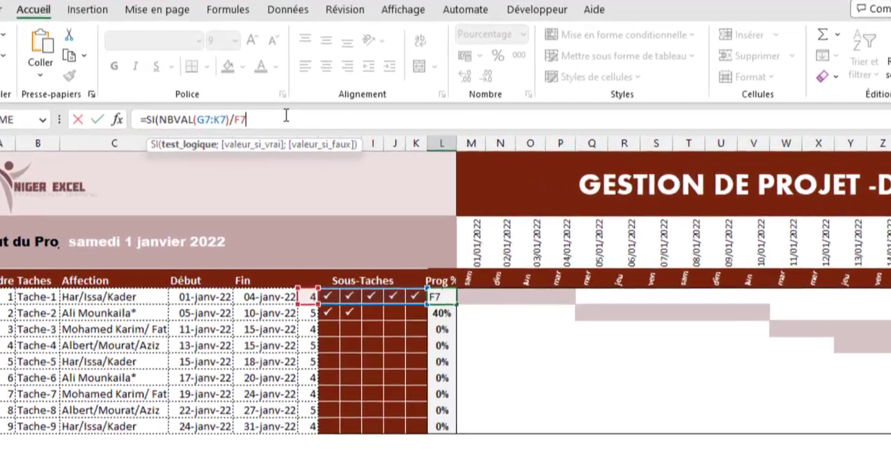
type("<=1")
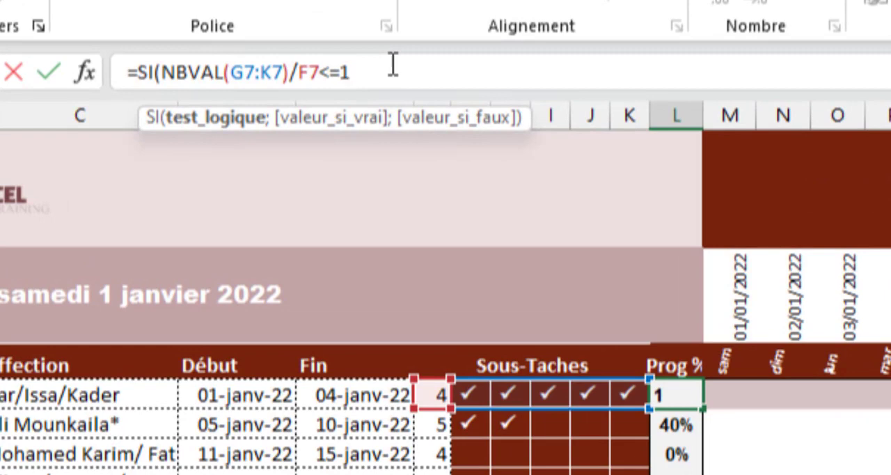
type(";")
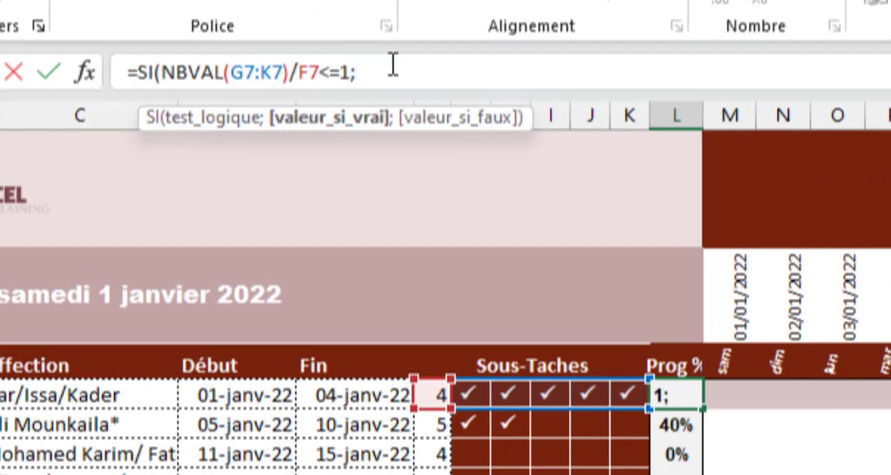
Complete the L7 SI formula with NBVAL(G7:K7)/F7 as the true value and 1 as the false value.
key("ctrl+v")
left_click(366, 70)
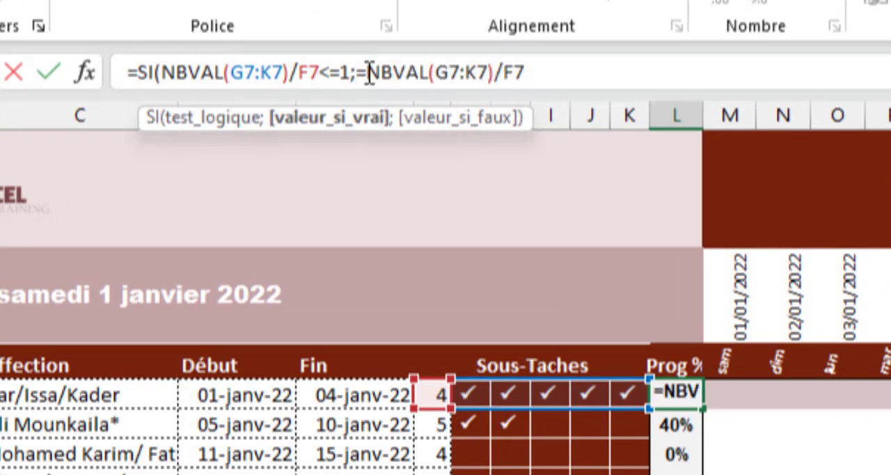
key("BackSpace")
left_click(549, 88)
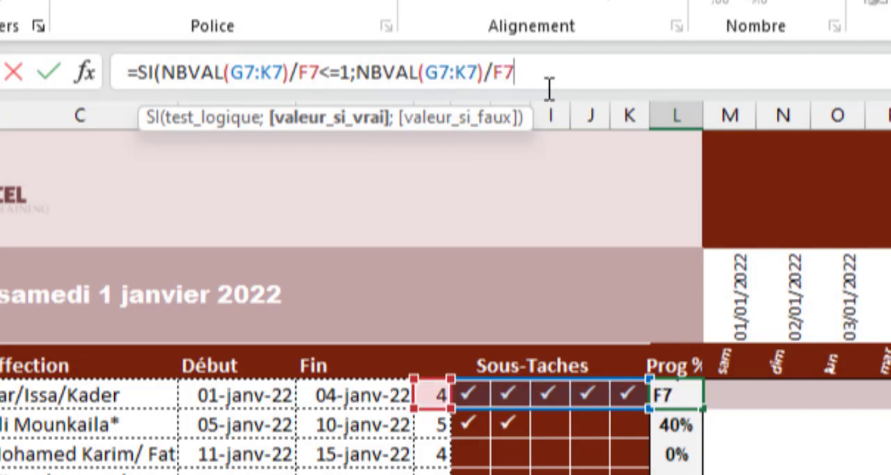
type(";1)")
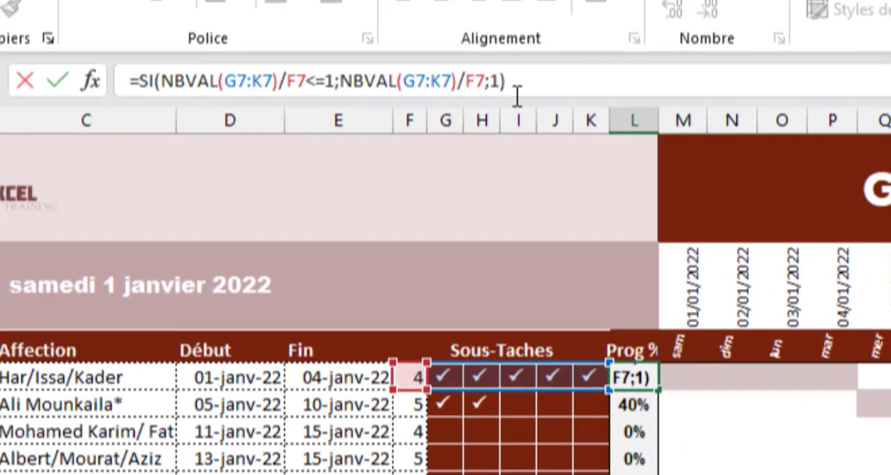
key("ctrl+Return")
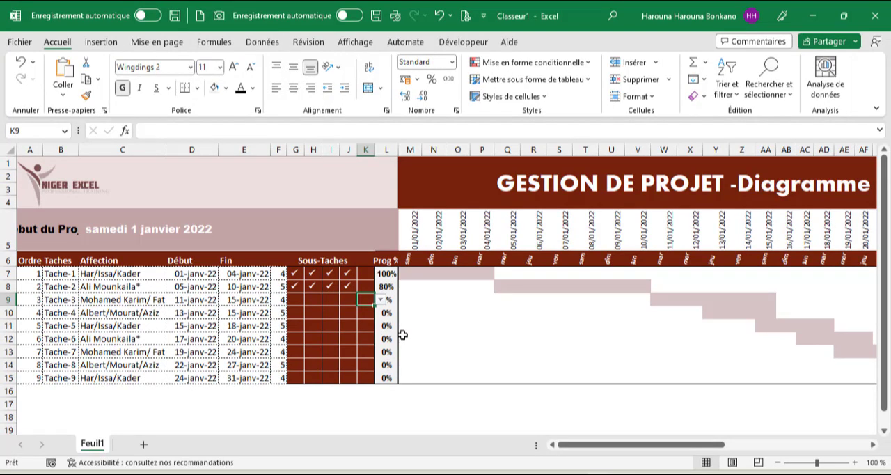
Begin a SI formula in M7 with an ET test whose first condition is $D7<=M$5.
left_click(409, 274)
type("=SI(")
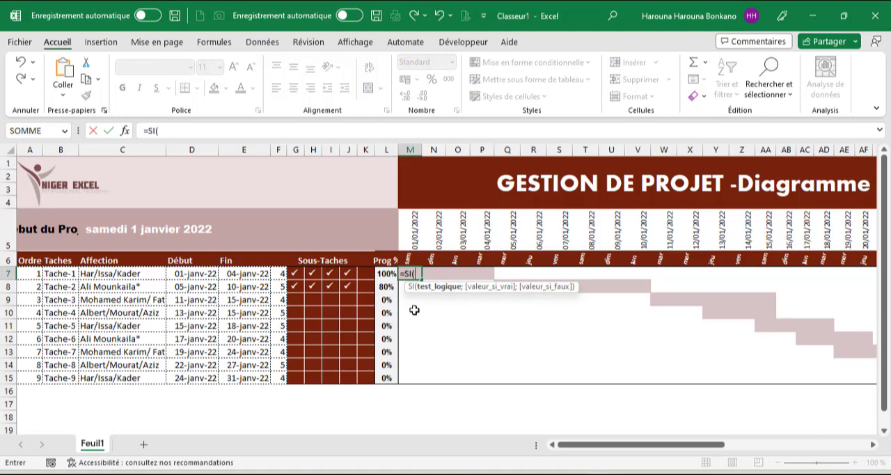
type("ET(")
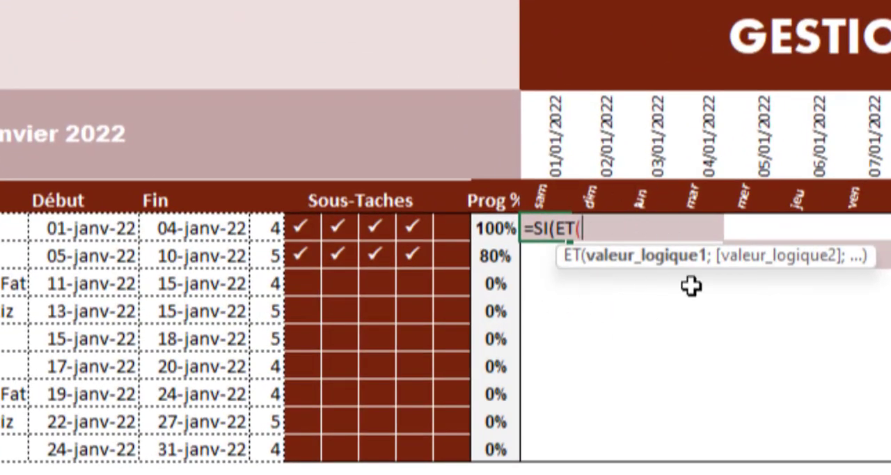
left_click(73, 250)
left_click(82, 229)
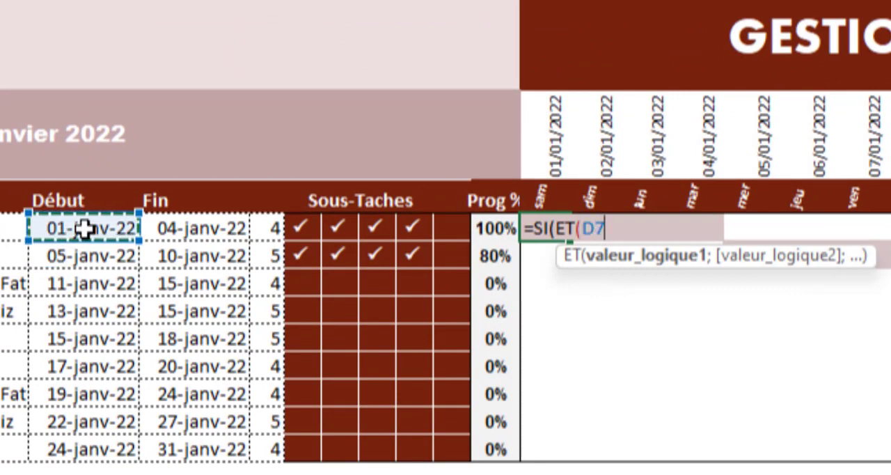
key("F4")
key("F4")
key("F4")
type("<=")
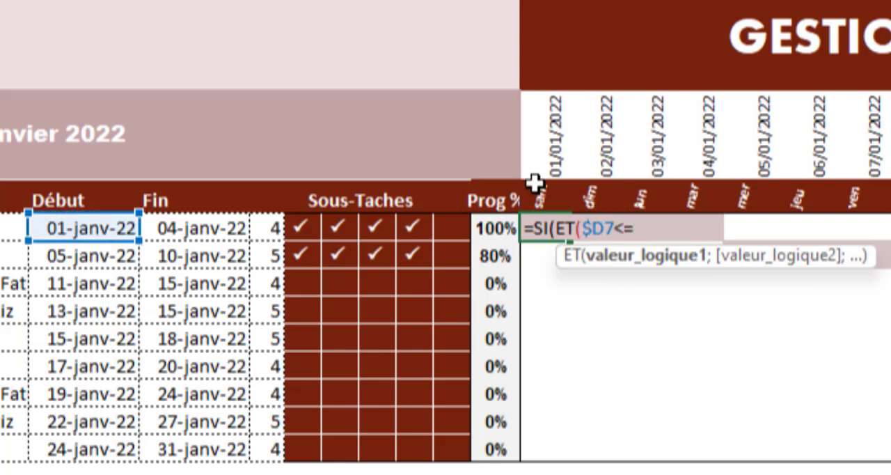
left_click(547, 135)
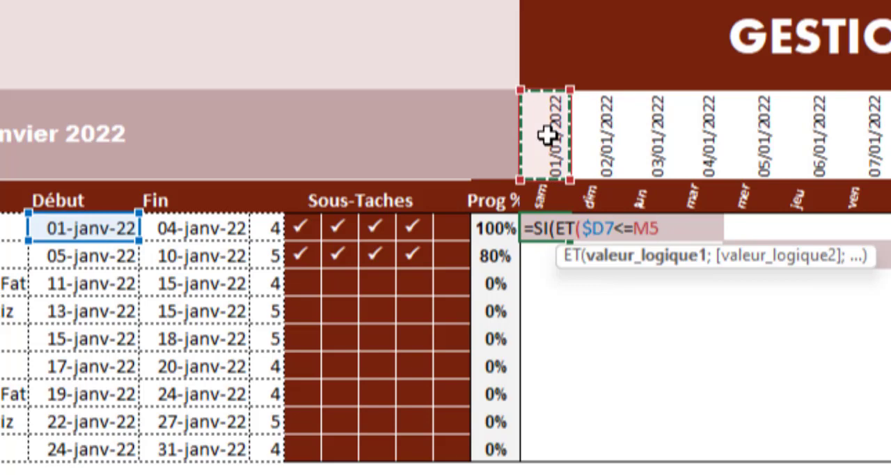
key("F4")
key("F4")
type(";")
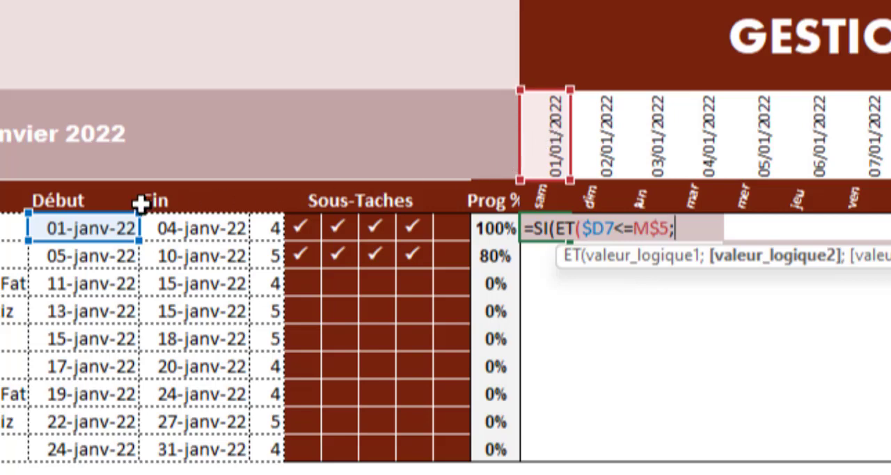
Begin the second ET condition in M7 with the start date plus progress, $D7+$L7*.
left_click(74, 224)
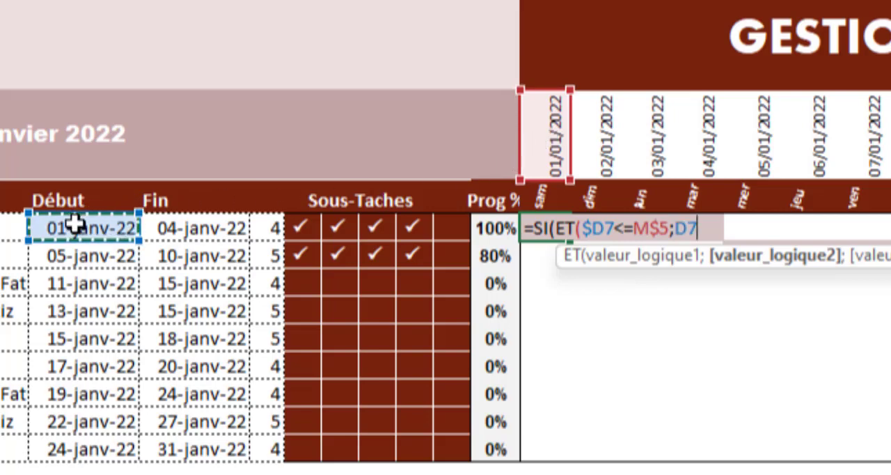
key("F4")
key("F4")
key("F4")
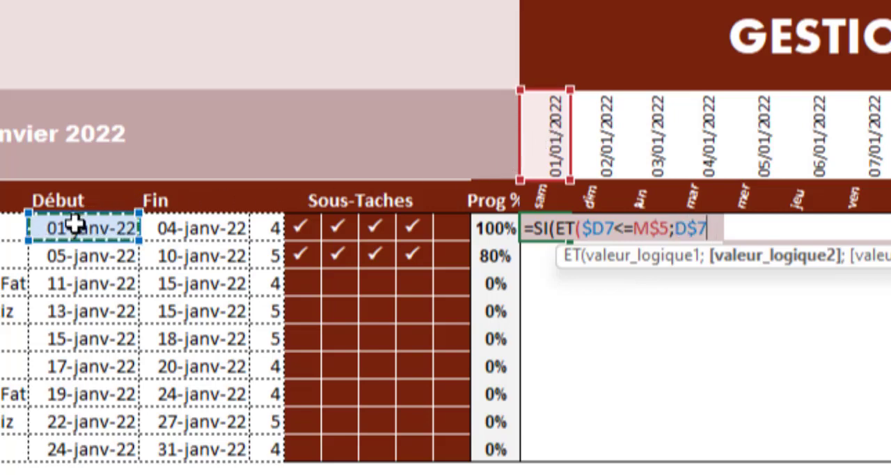
type("+")
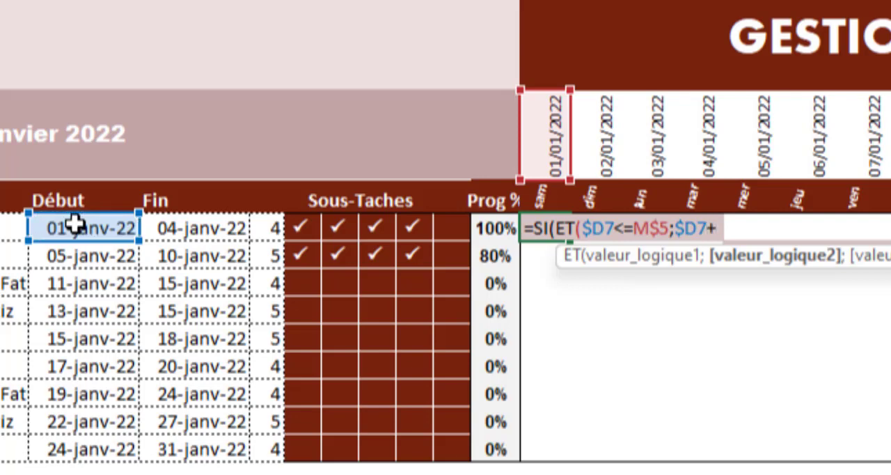
left_click(486, 231)
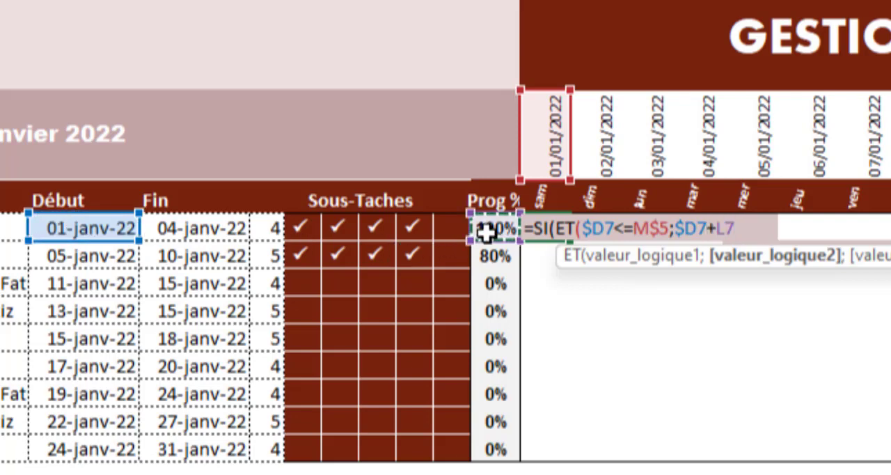
key("F4")
key("F4")
key("F4")
type("*")
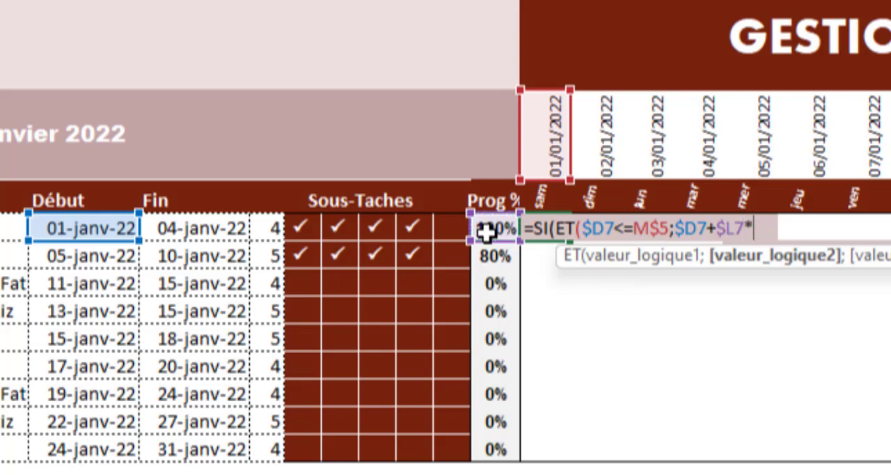
type("(")
Multiply the progress term in the M7 formula by the task duration ($E7-$D7).
left_click(197, 230)
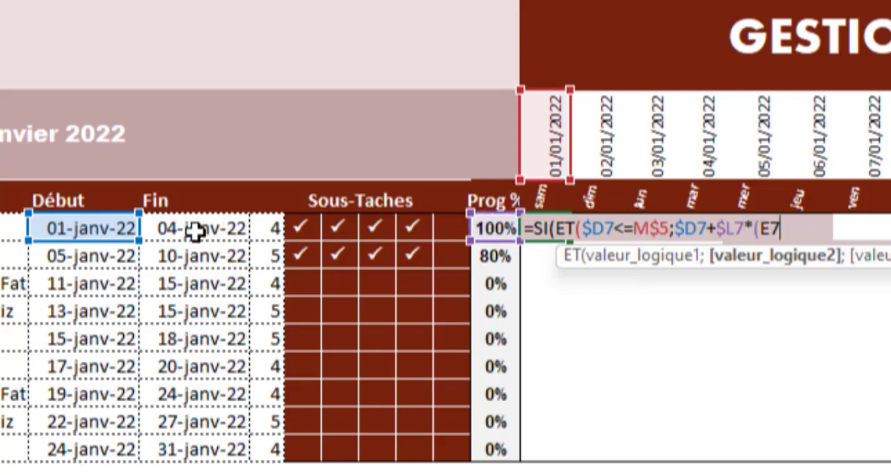
key("F4")
key("F4")
key("F4")
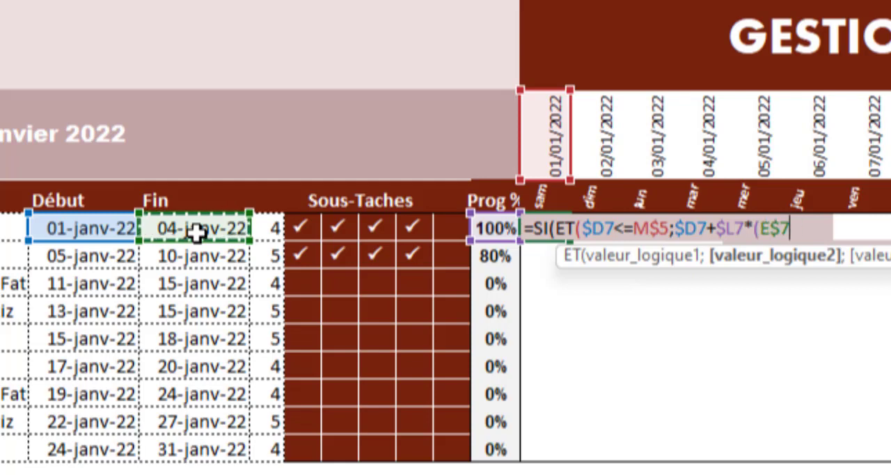
type("-")
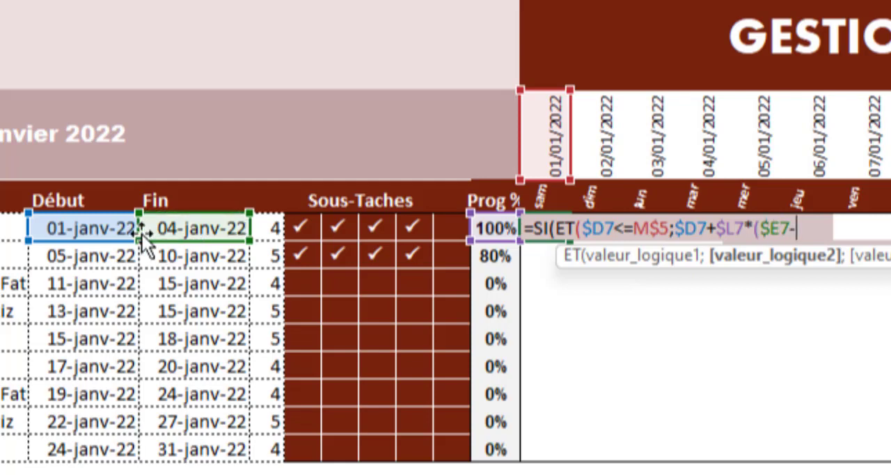
left_click(119, 232)
key("F4")
key("F4")
key("F4")
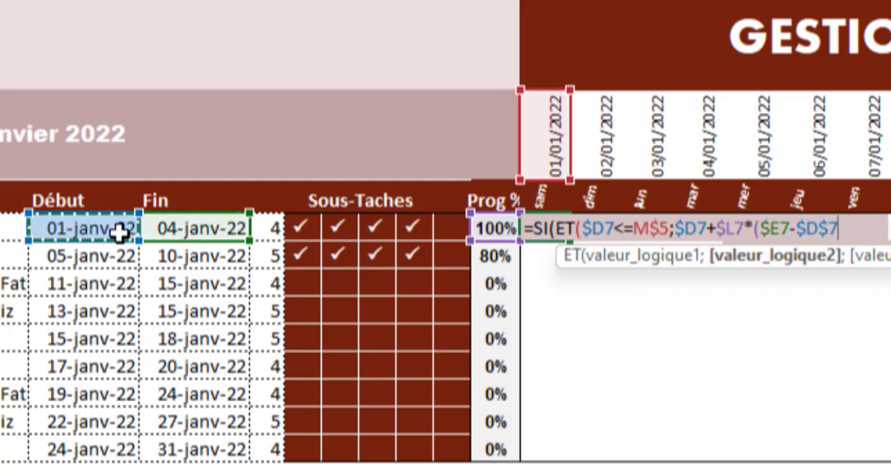
type(")")
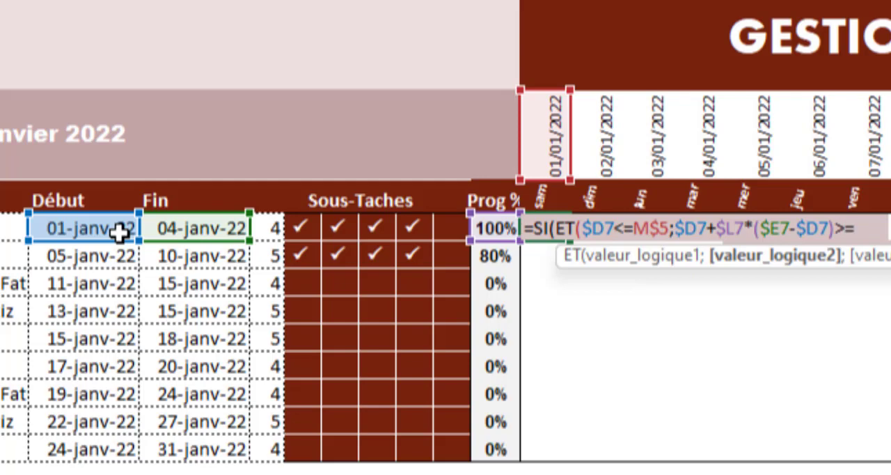
type(">=")
Finish the M7 formula with the comparison >=M$5, returning 1 when true and "" when false.
left_click(558, 139)
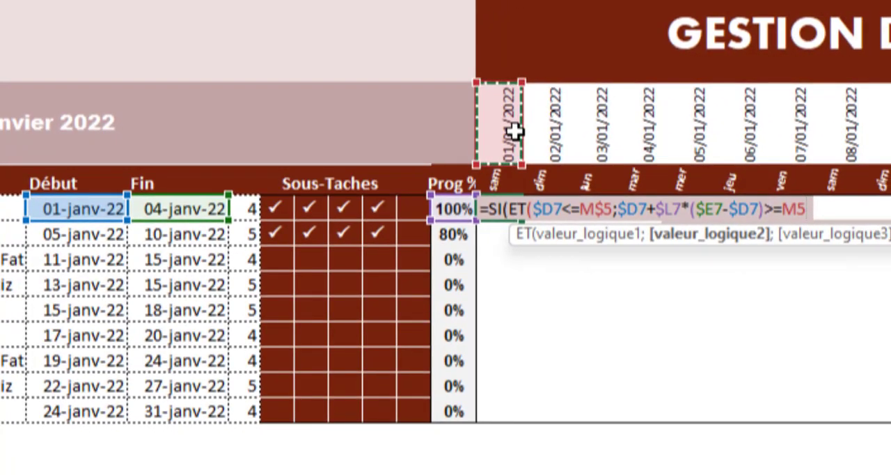
key("F4")
key("F4")
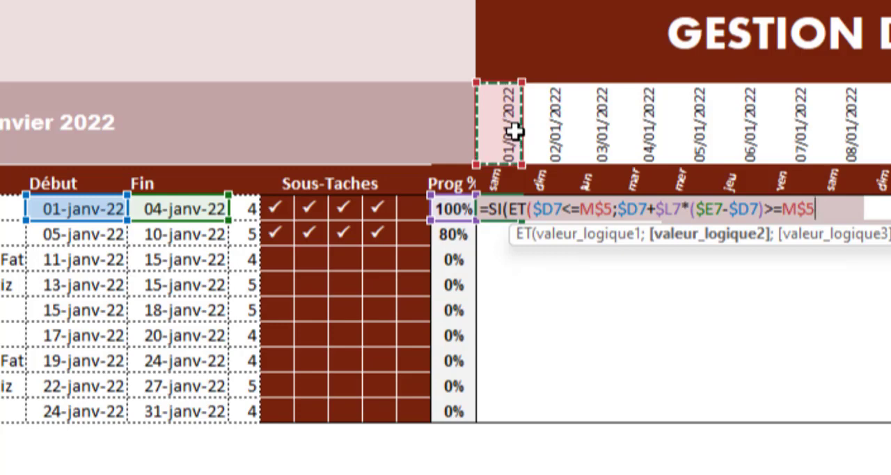
type(");")
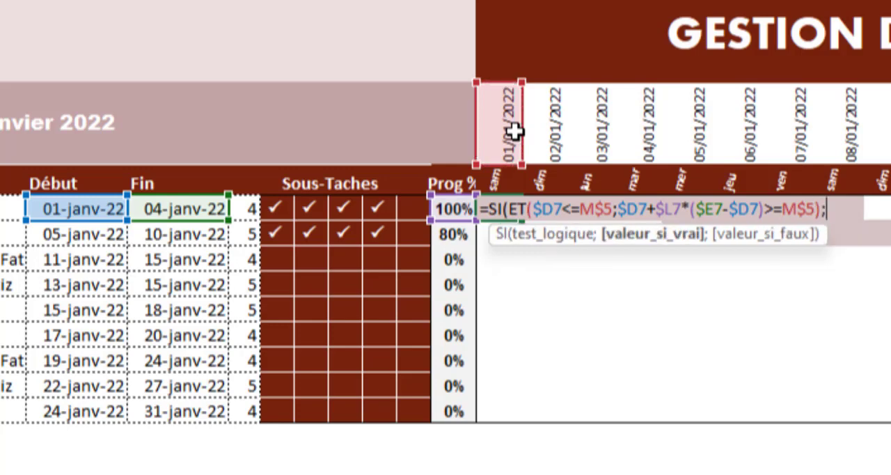
type("1;")
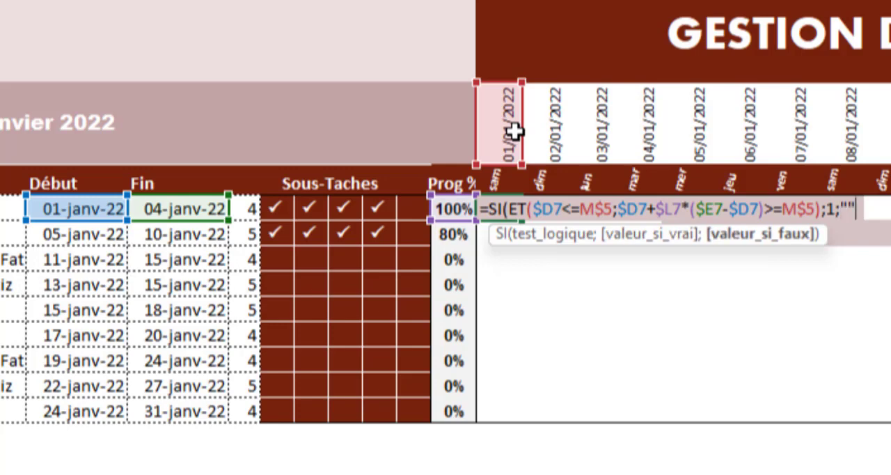
key("ctrl+Return")
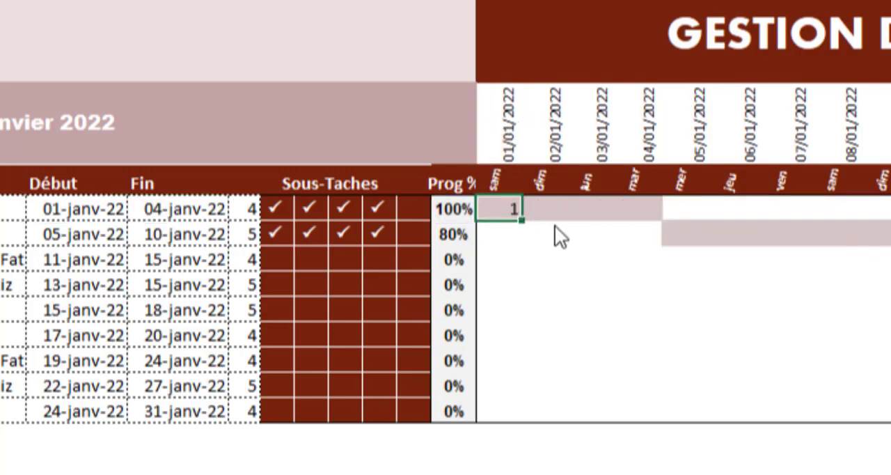
Fill the M7 formula across to T7 and delete the third and fourth check marks of Tache-1.
left_click_drag(555, 225, 861, 227)
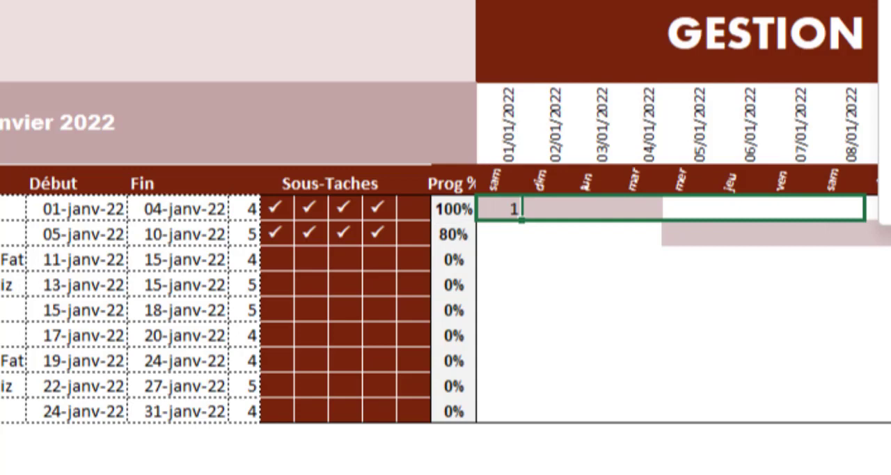
key("ctrl+d")
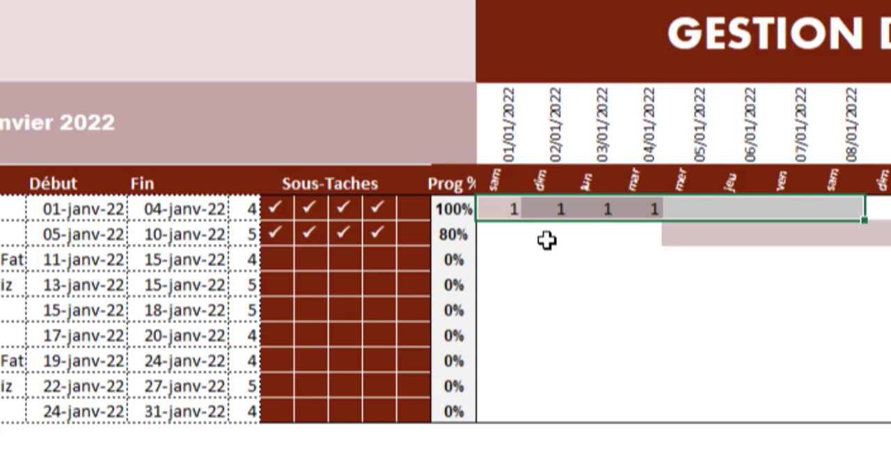
left_click_drag(343, 223, 370, 206)
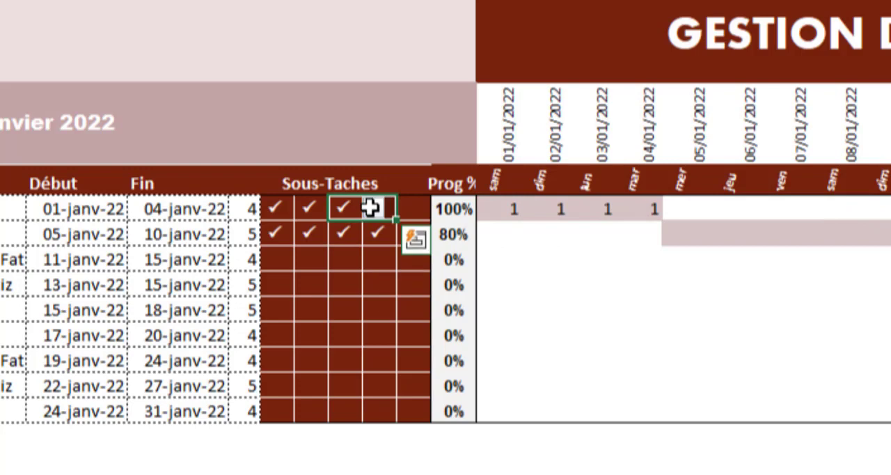
key("Delete")
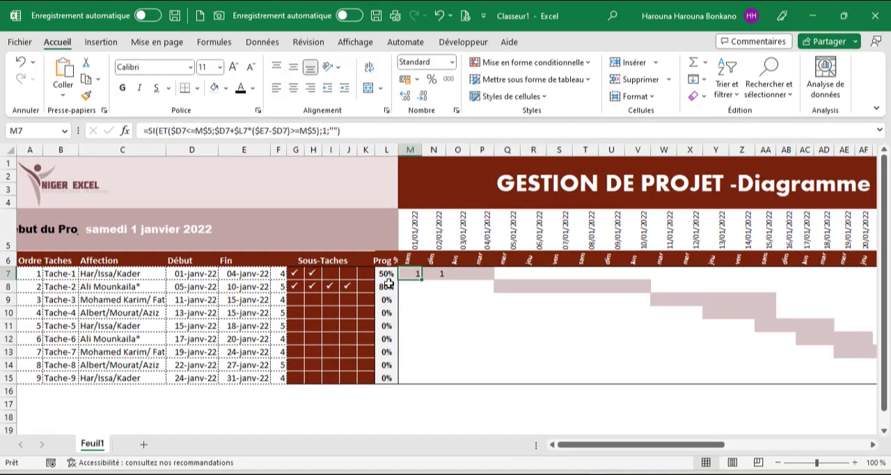
Cut the whole ET condition out of the M7 formula and clear the rest of the cell.
left_click(320, 130)
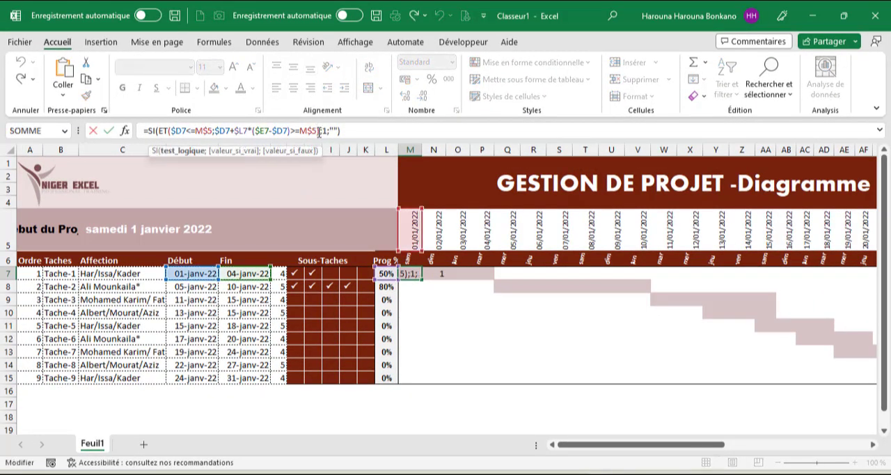
left_click_drag(319, 131, 163, 134)
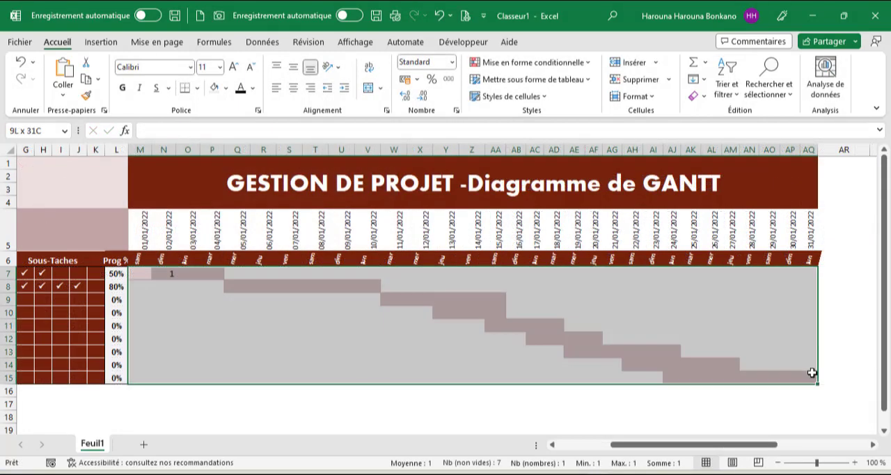
Create a formula-based conditional formatting rule on M7:AQ15 with =ET($D7<=M$5;$D7+$L7*($E7-$D7)>=M$5).
left_click_drag(814, 372, 815, 373)
left_click(579, 63)
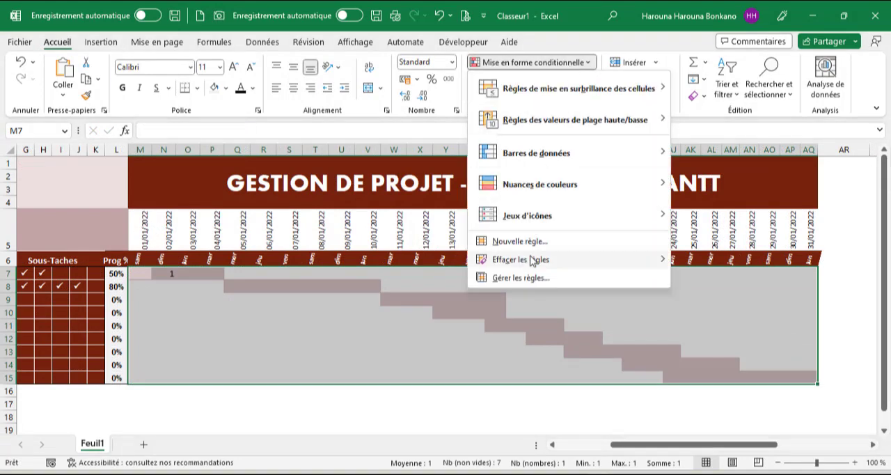
left_click(520, 240)
left_click(277, 257)
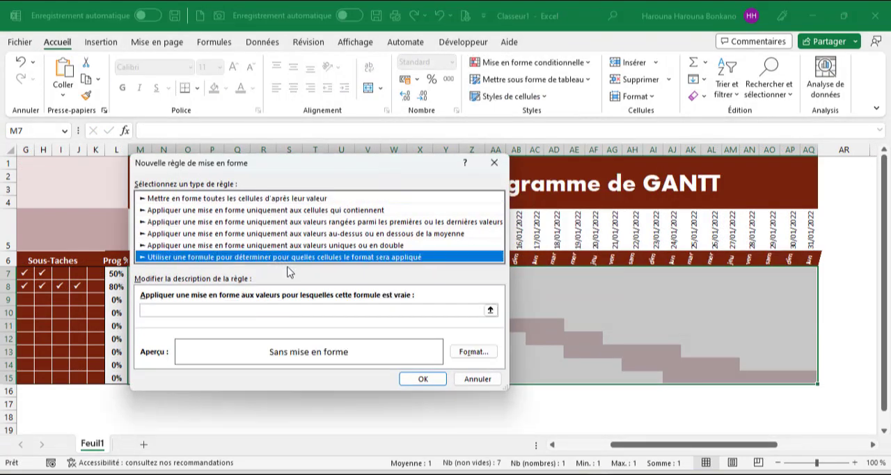
left_click(265, 312)
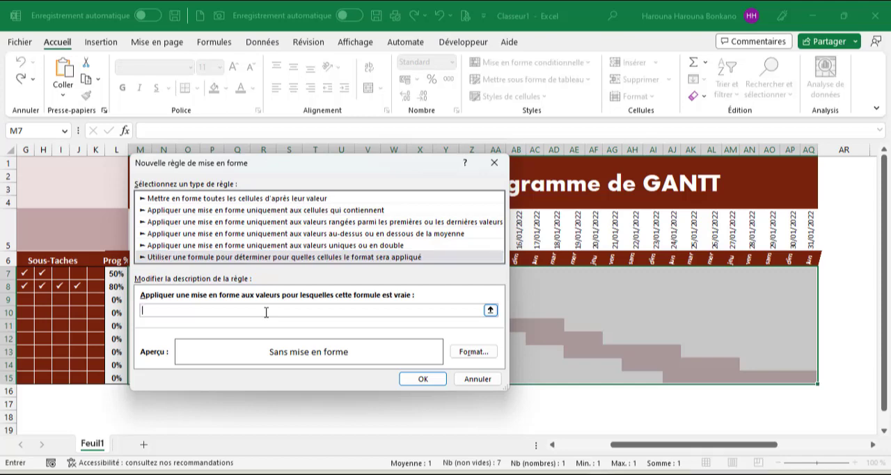
type("=")
key("ctrl+v")
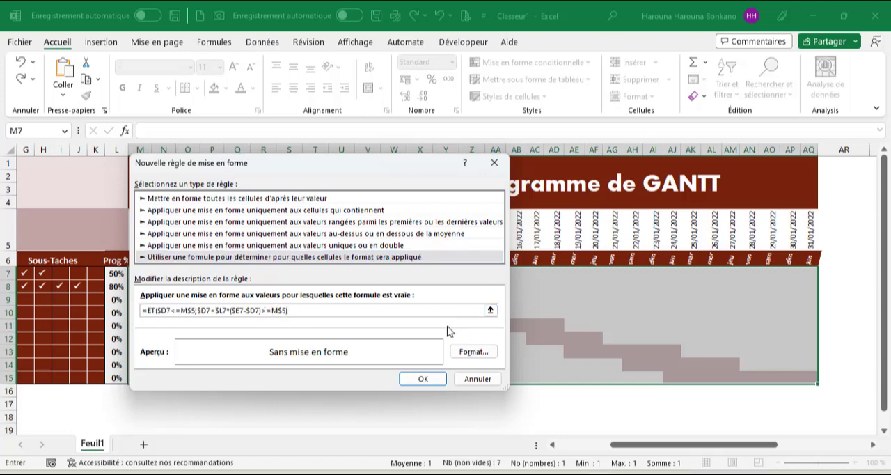
Give the new progress rule a dark red-brown fill and apply it to the calendar grid.
left_click(468, 352)
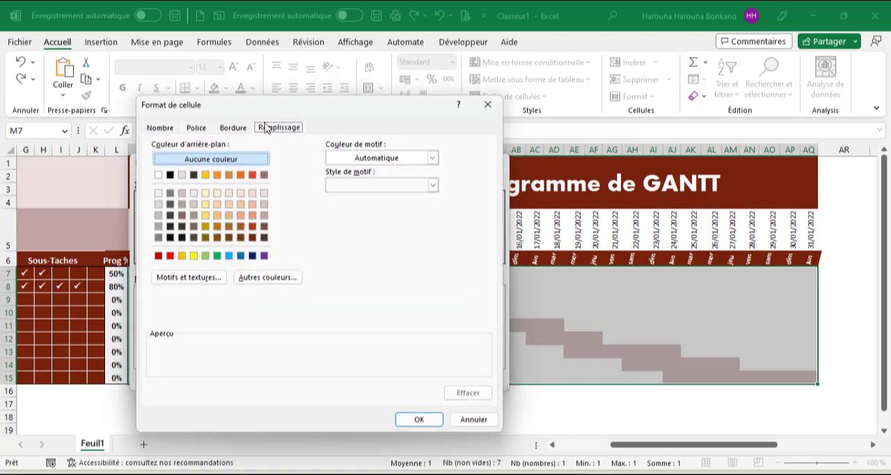
left_click(252, 239)
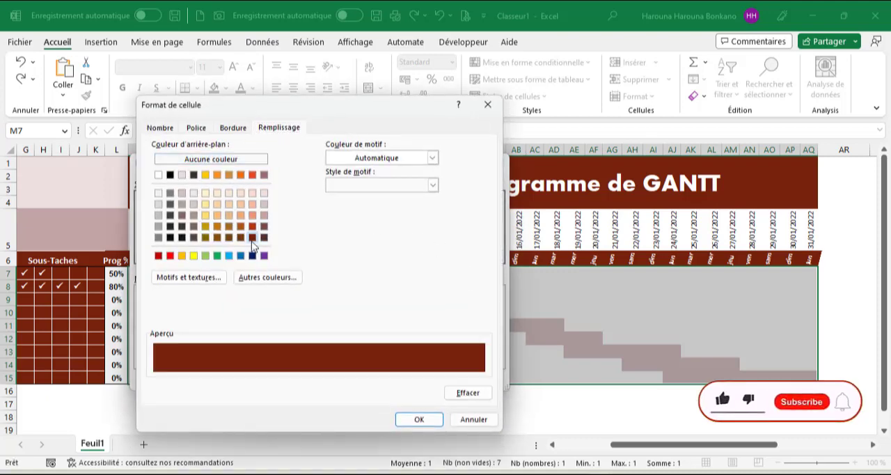
left_click(419, 418)
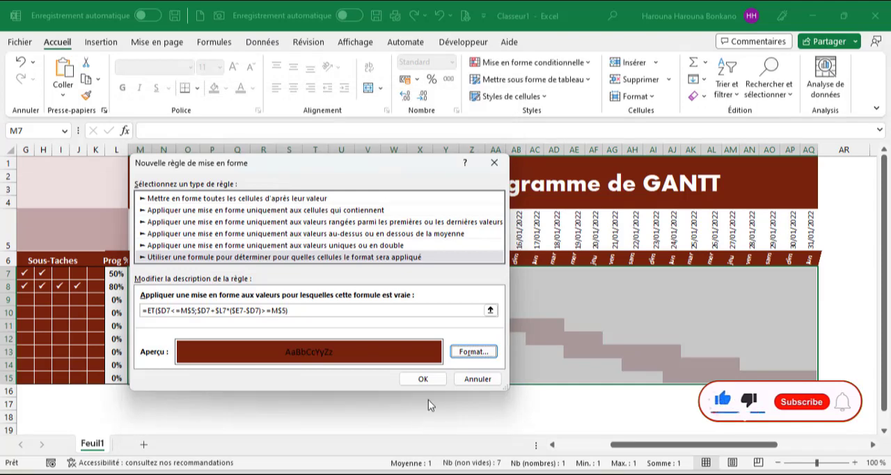
left_click(420, 377)
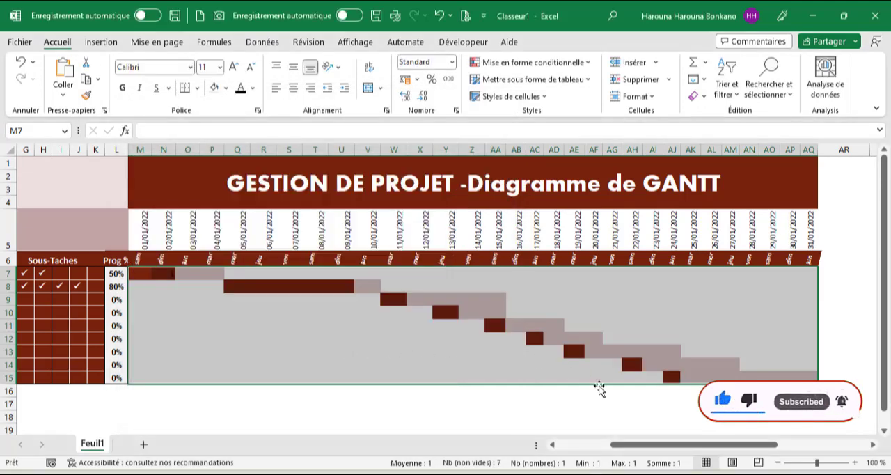
Edit the dark red-brown progress rule and add $L7, with only the column locked, as a third argument of its ET formula.
left_click_drag(667, 448, 608, 448)
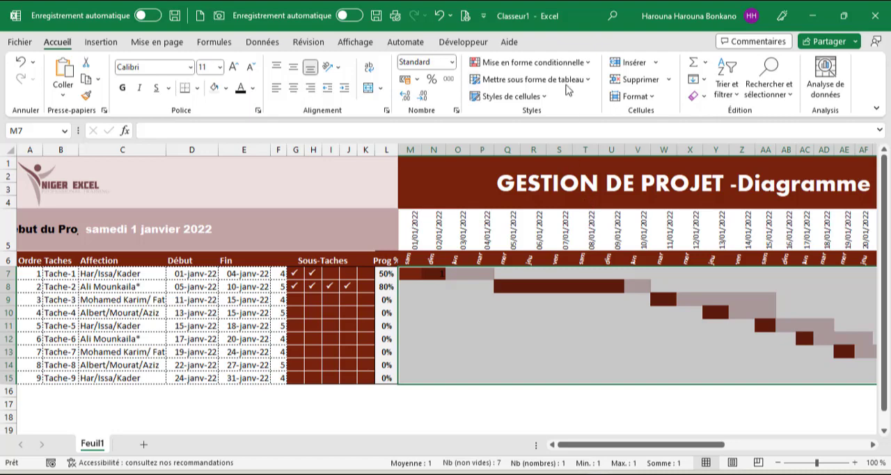
left_click(527, 62)
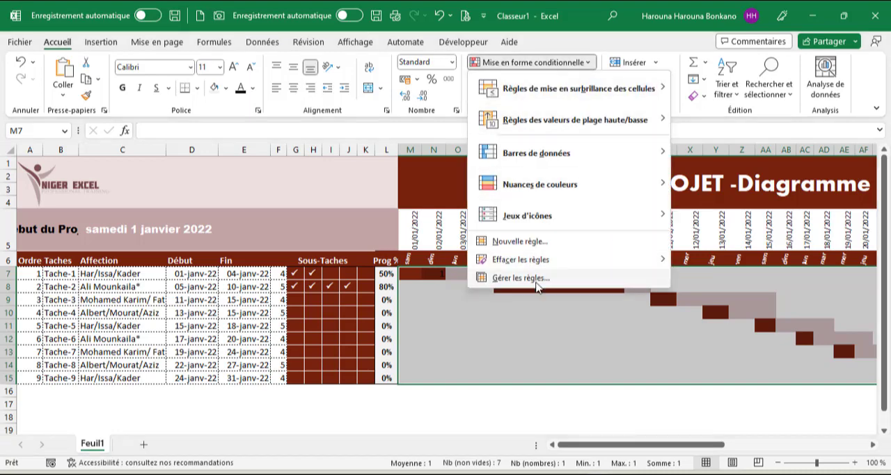
left_click(537, 279)
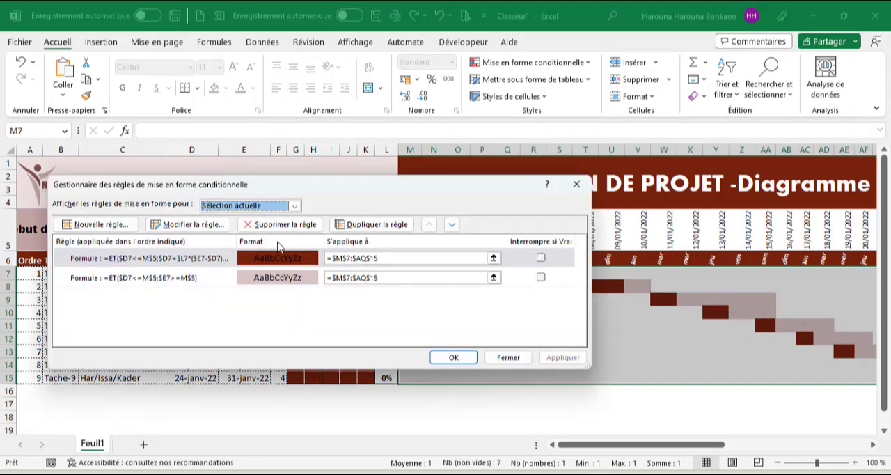
double_click(277, 258)
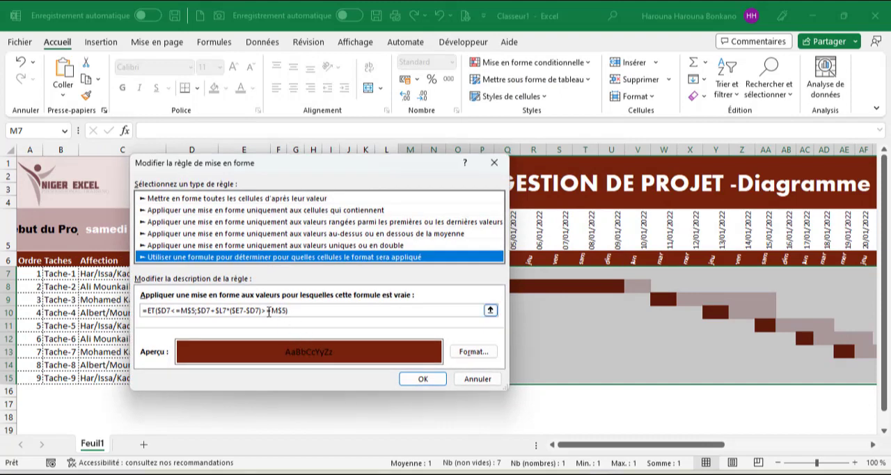
left_click(285, 310)
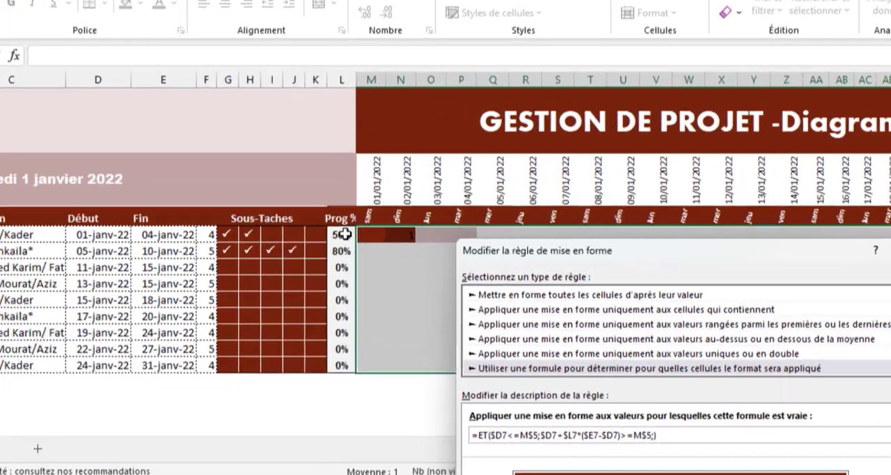
left_click(387, 274)
key("F4")
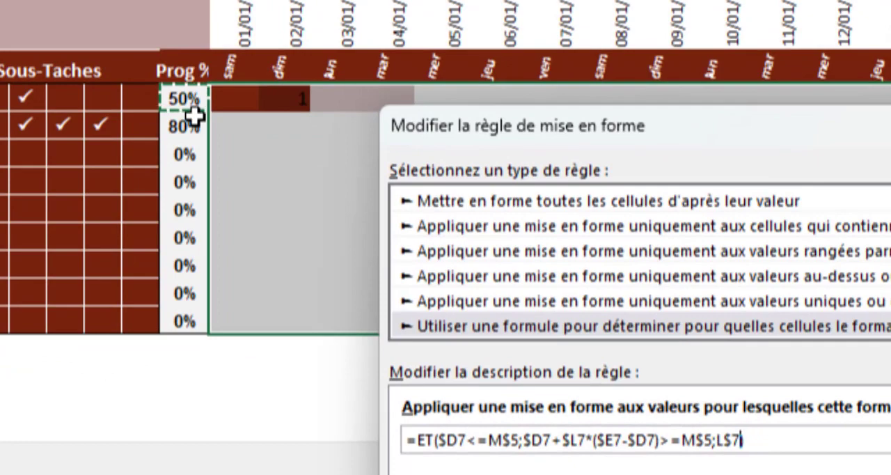
key("F4")
type(")")
key("BackSpace")
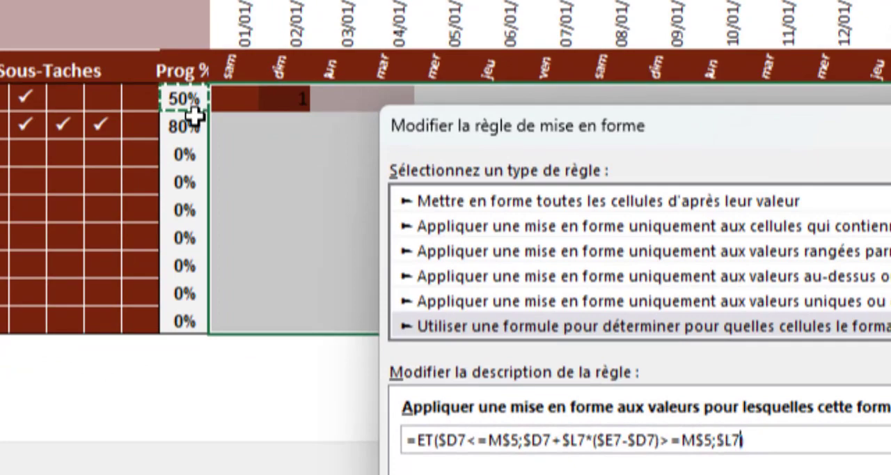
Complete the third condition as $L7<>0 and apply the modified progress rule.
type("<")
key("BackSpace")
type(">")
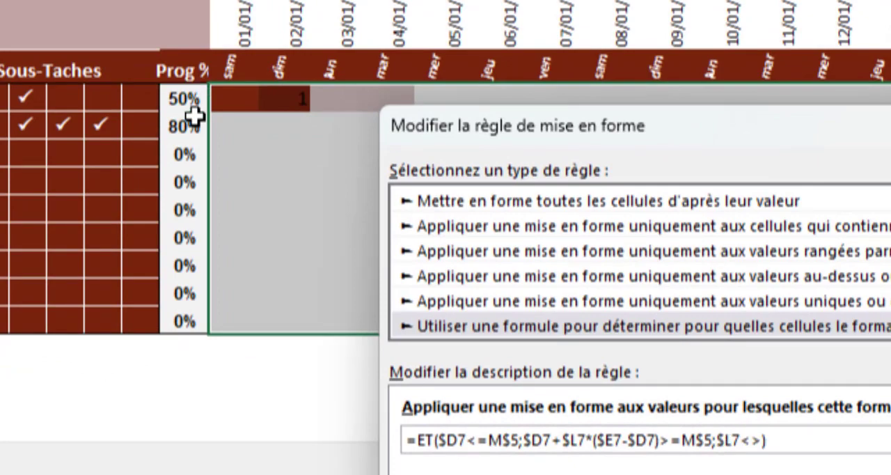
type("0")
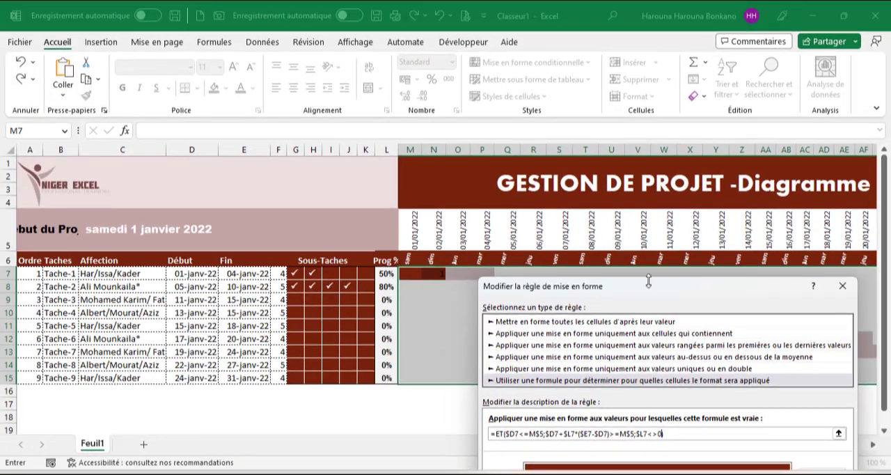
left_click_drag(648, 280, 447, 84)
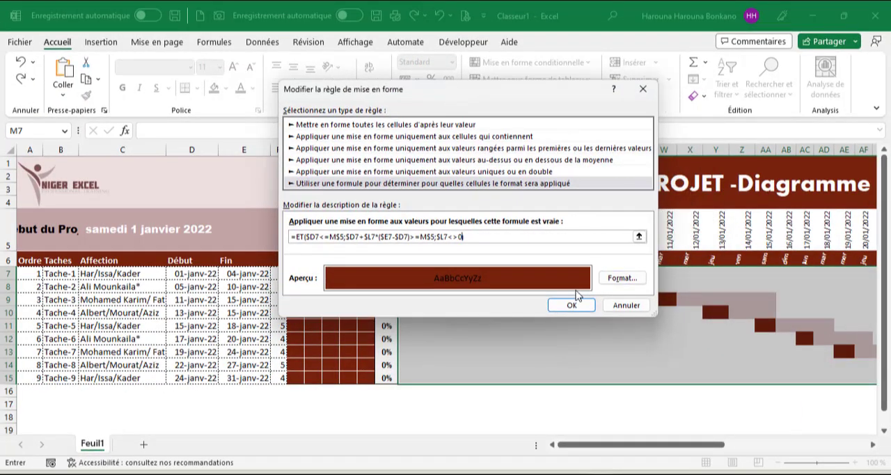
left_click(571, 304)
left_click(554, 357)
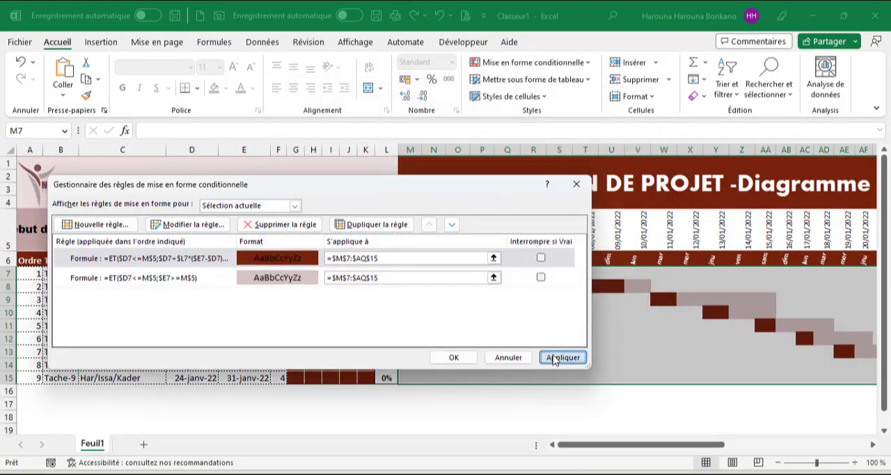
left_click(461, 358)
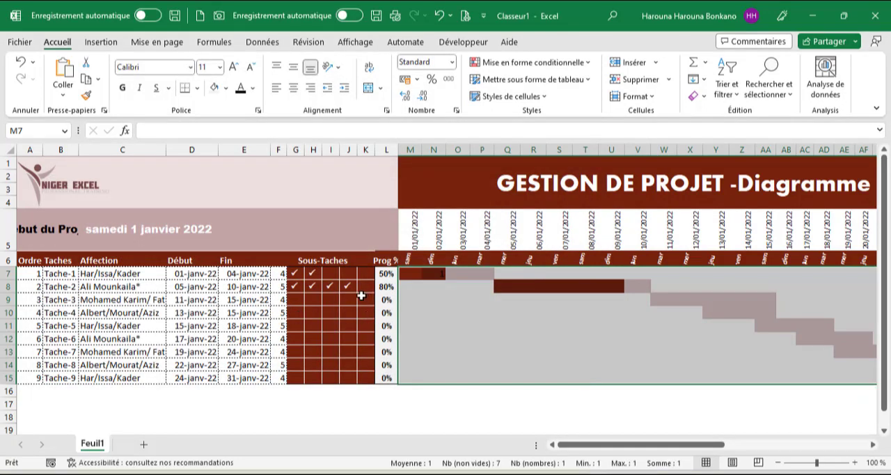
Delete the third and fourth check marks of Tache-2 and check the first two sub-tasks of Tache-3.
left_click_drag(331, 288, 344, 289)
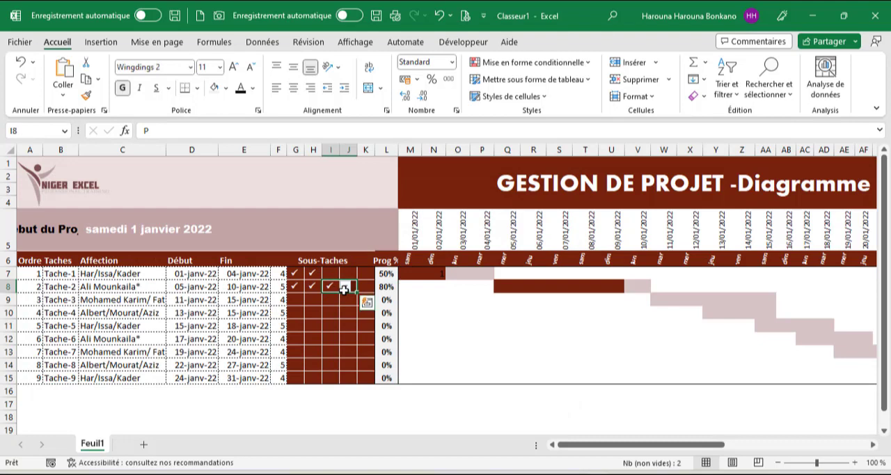
key("Delete")
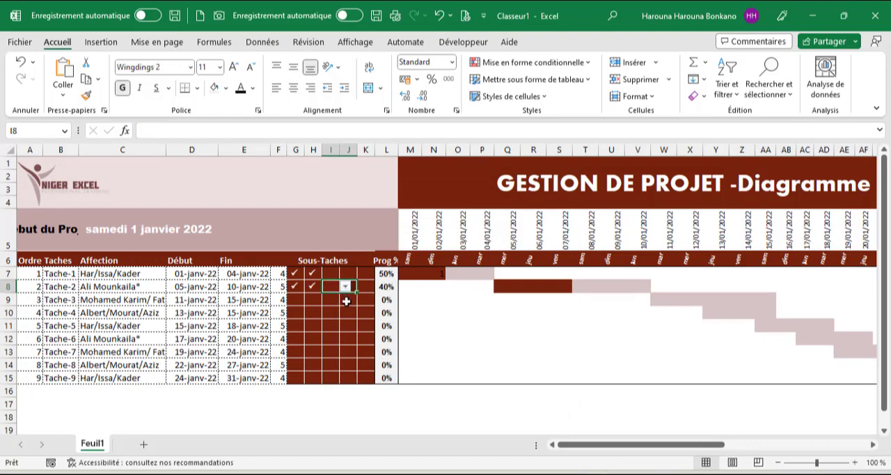
left_click(296, 300)
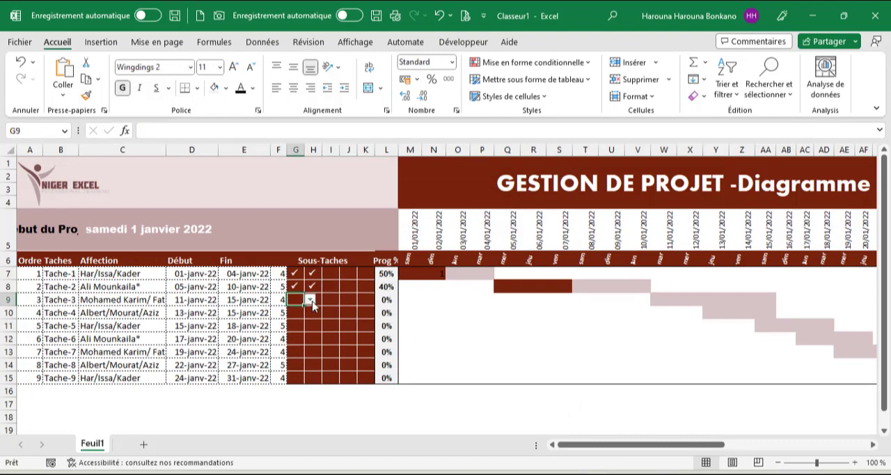
left_click(311, 300)
left_click(293, 311)
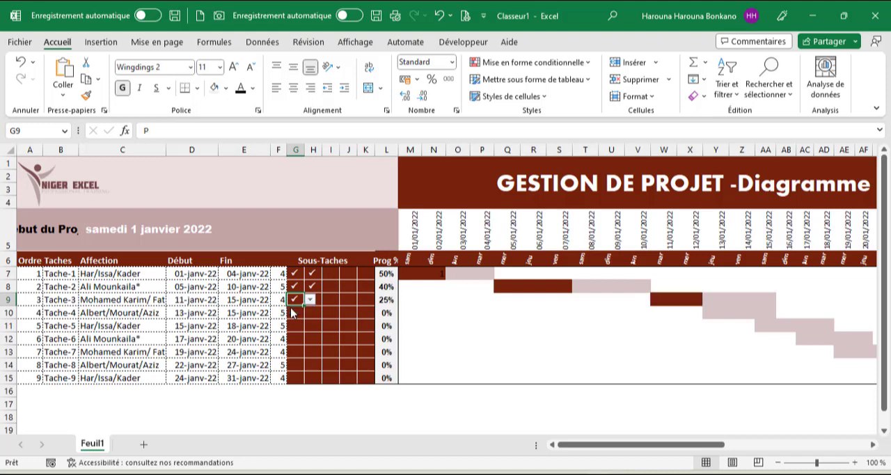
left_click(310, 299)
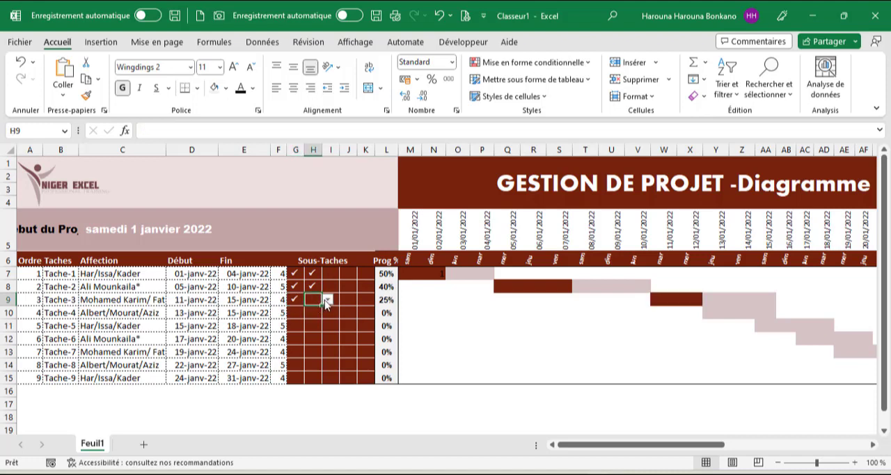
left_click(326, 298)
left_click(313, 310)
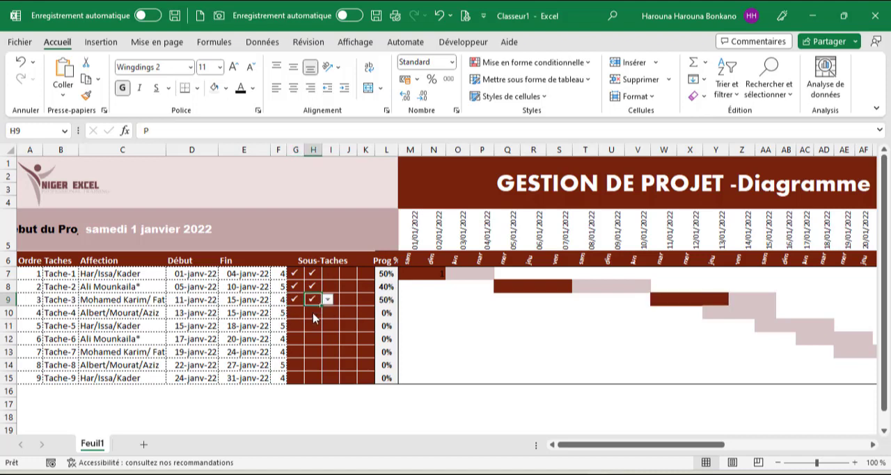
Try checking the third sub-task of Tache-3 in I9.
left_click(333, 299)
left_click(344, 299)
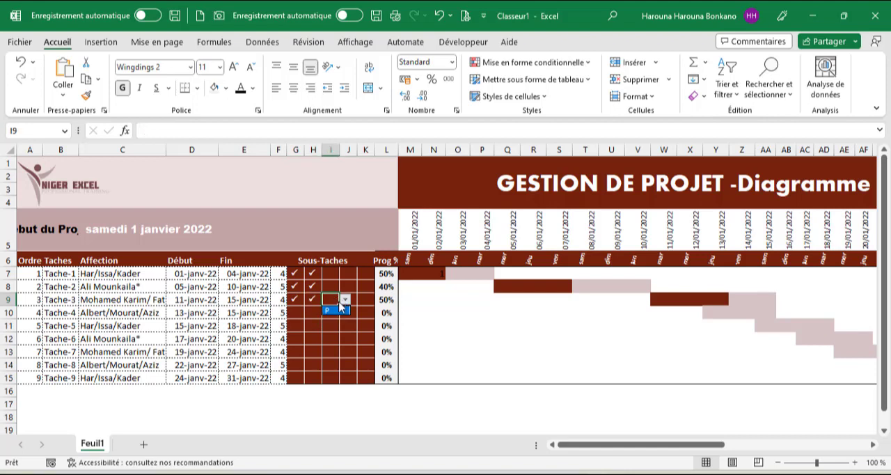
left_click(333, 312)
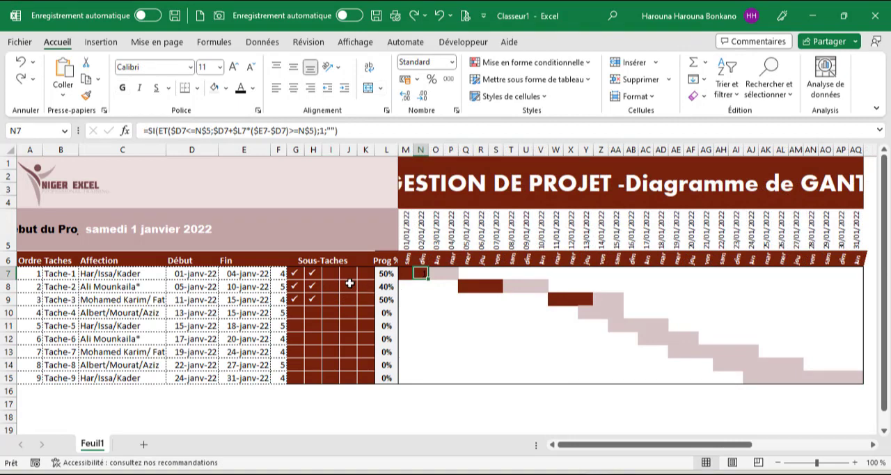
Compare the progress cell L7 with bar cell N7 and check the third sub-task of Tache-2 in I8.
left_click(377, 273)
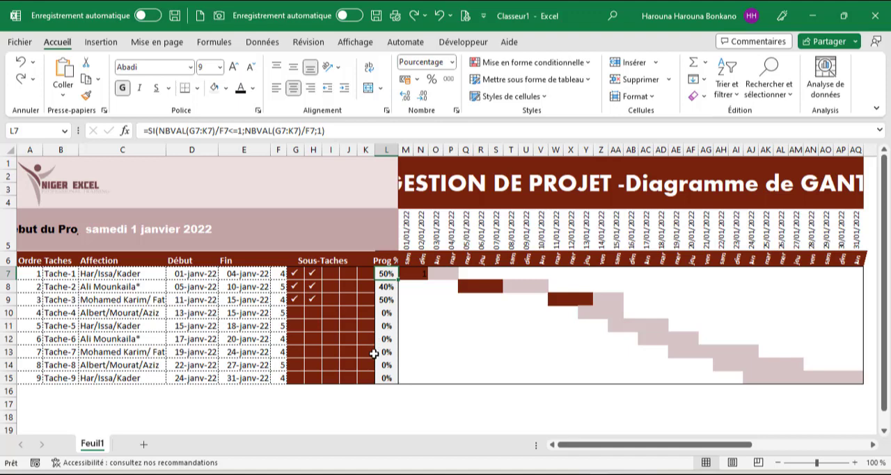
left_click(420, 276)
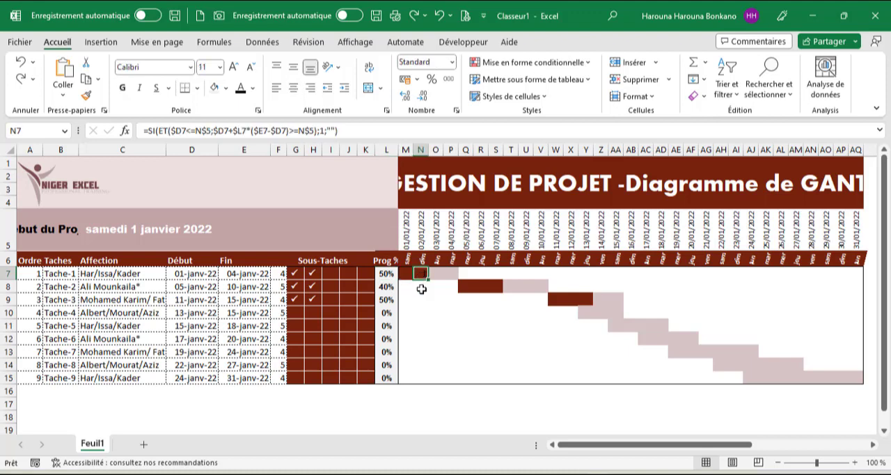
left_click(332, 287)
left_click(346, 287)
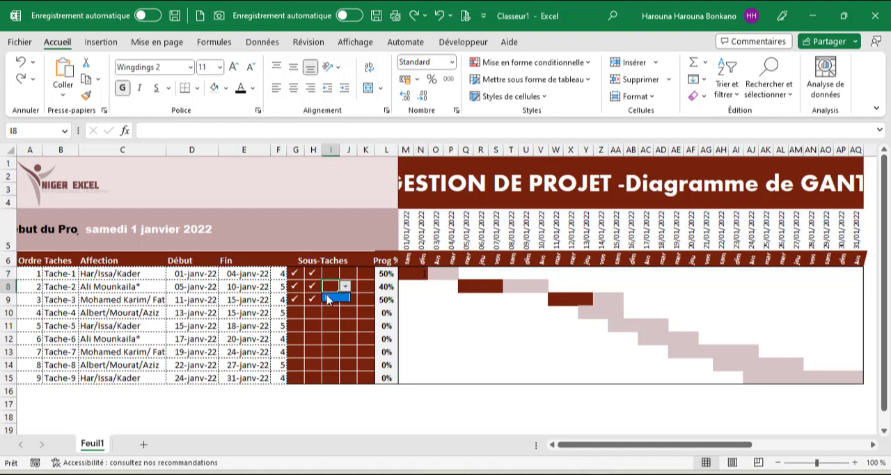
left_click(328, 297)
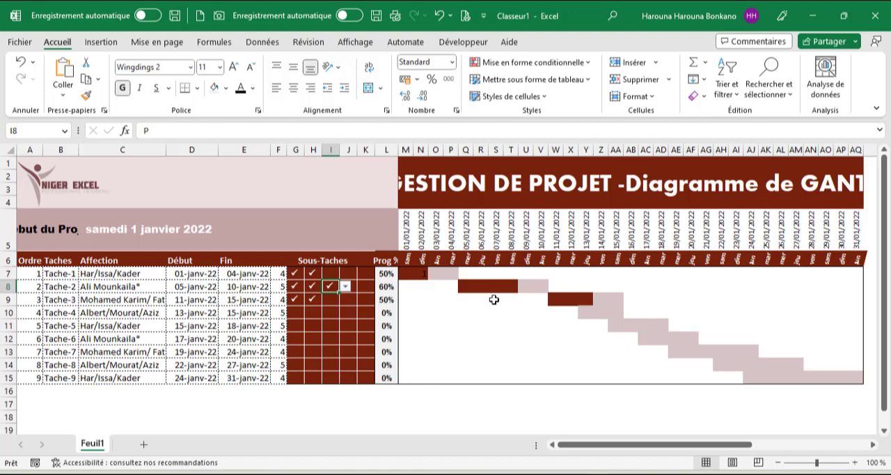
Check the fourth sub-task of Tache-2 in J8 and compare its progress bar with the previous extent.
left_click(515, 285)
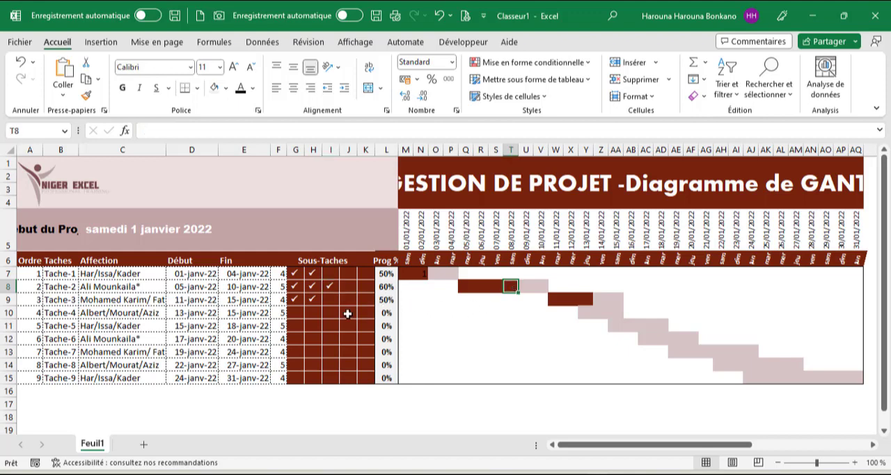
left_click(348, 286)
left_click(362, 287)
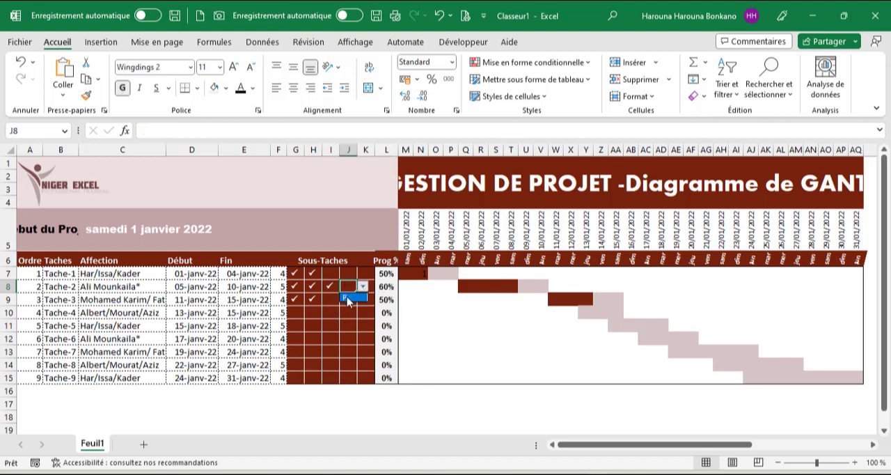
left_click(350, 301)
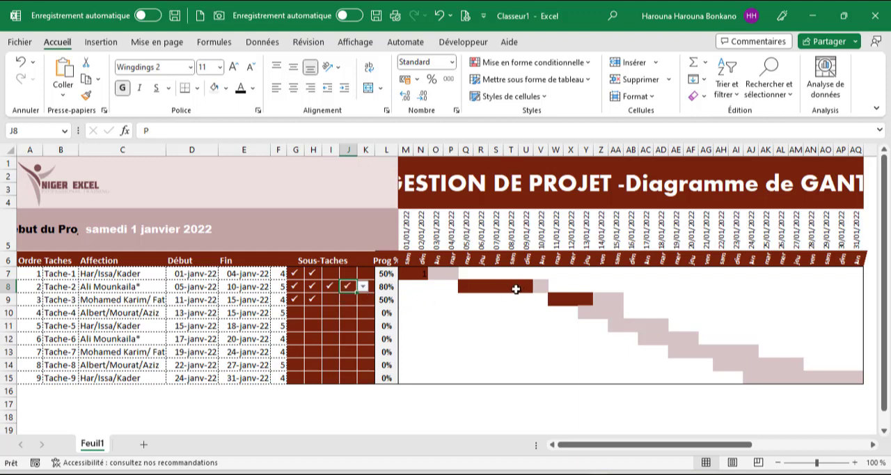
left_click(527, 290)
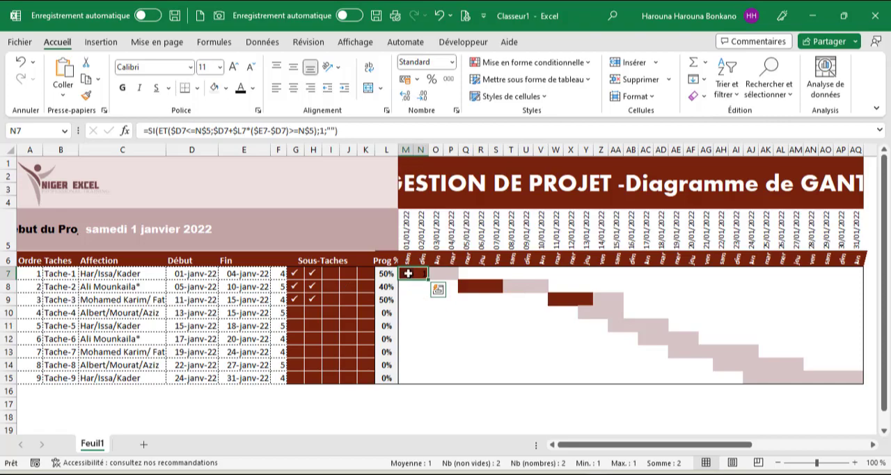
Cut the condition $D7+$L7*($E7-$D7)>=M$5 from the formula in M7 and clear the rest of the formula.
left_click(408, 273)
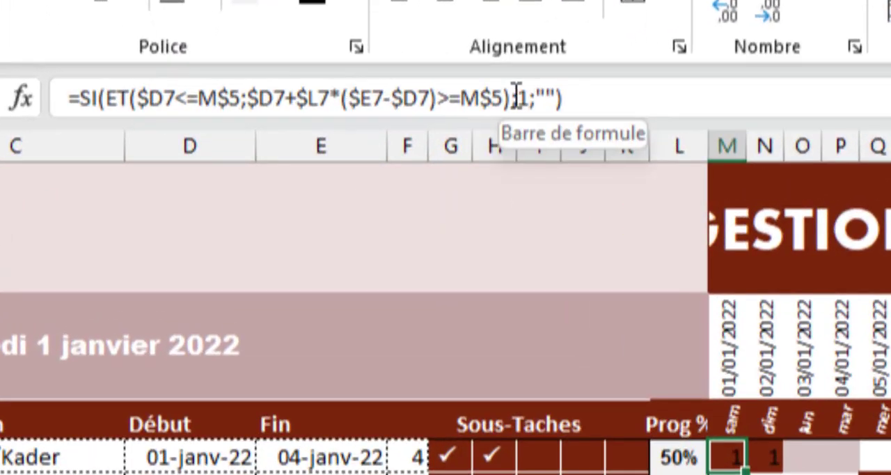
left_click_drag(509, 98, 253, 99)
key("ctrl+c")
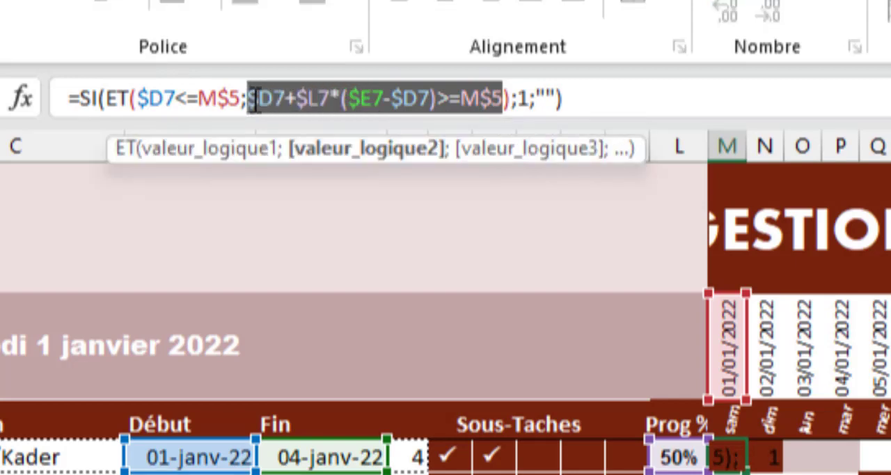
key("Delete")
left_click_drag(344, 111, 69, 99)
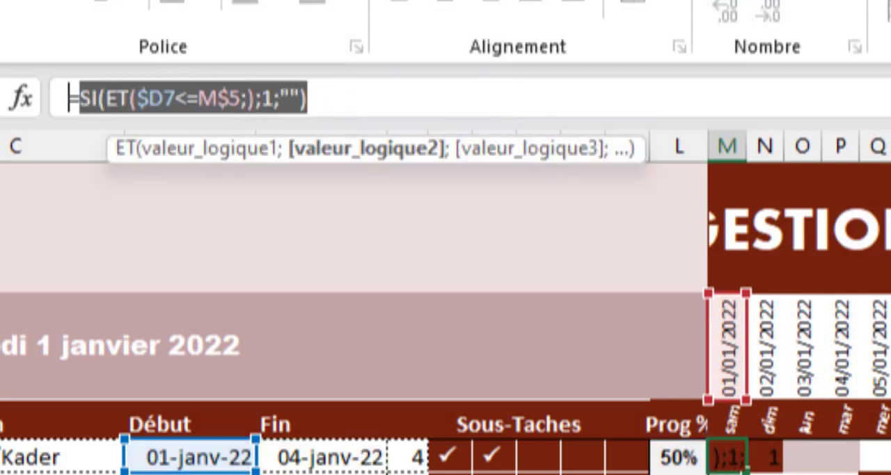
key("Delete")
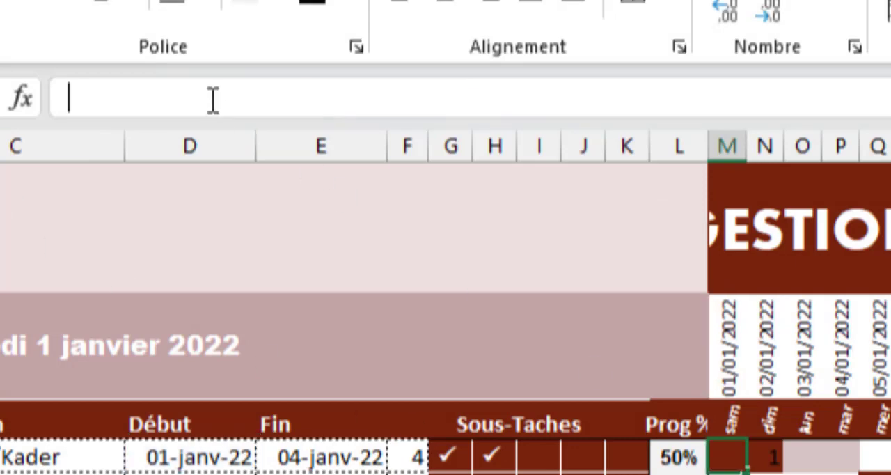
Begin a new SI formula in M7 with the logical test $D7+$L7*($E7-$D7)=M$5.
type("=si")
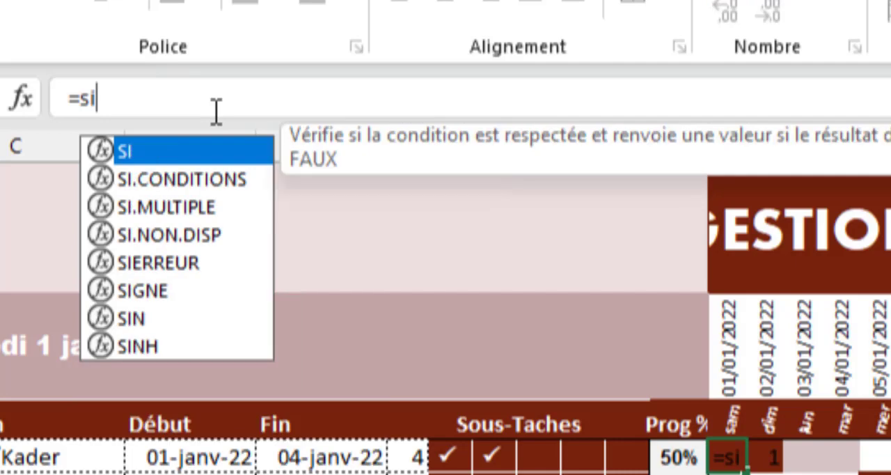
key("Tab")
key("ctrl+v")
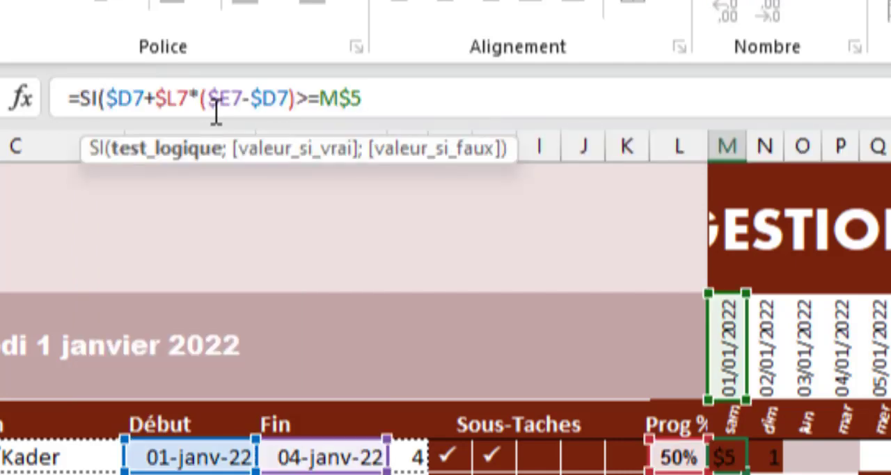
left_click(309, 104)
key("BackSpace")
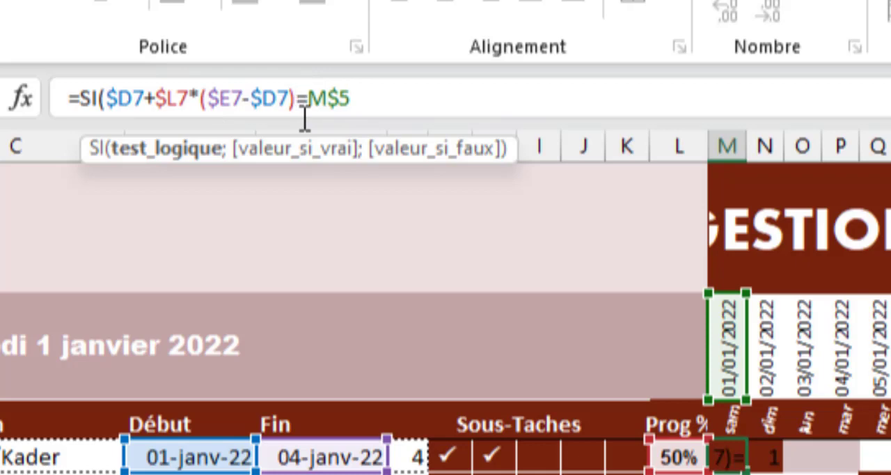
left_click(375, 102)
type(";")
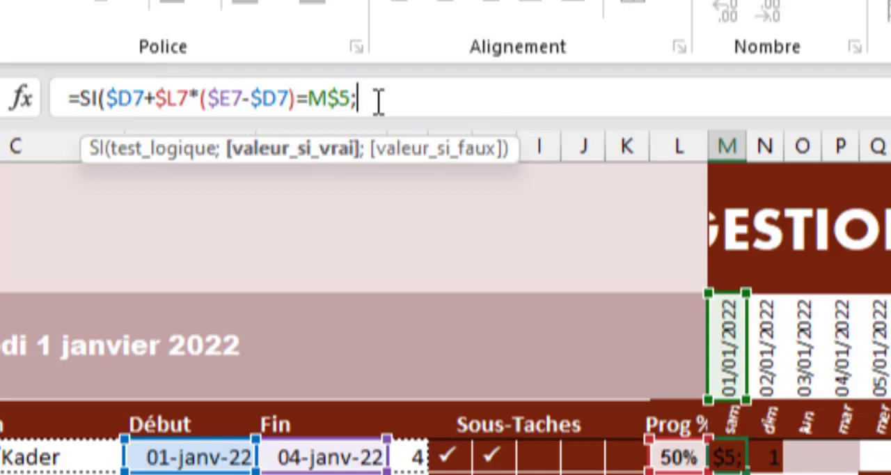
Complete M7's formula with $L7 if true and "" if false, and fill it across to AF7 without formatting.
left_click(674, 460)
key("F4")
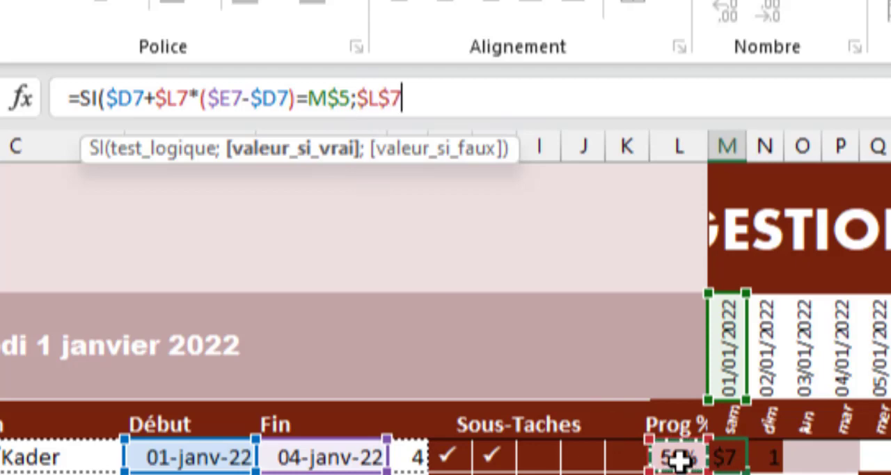
key("F4")
key("F4")
type(";")
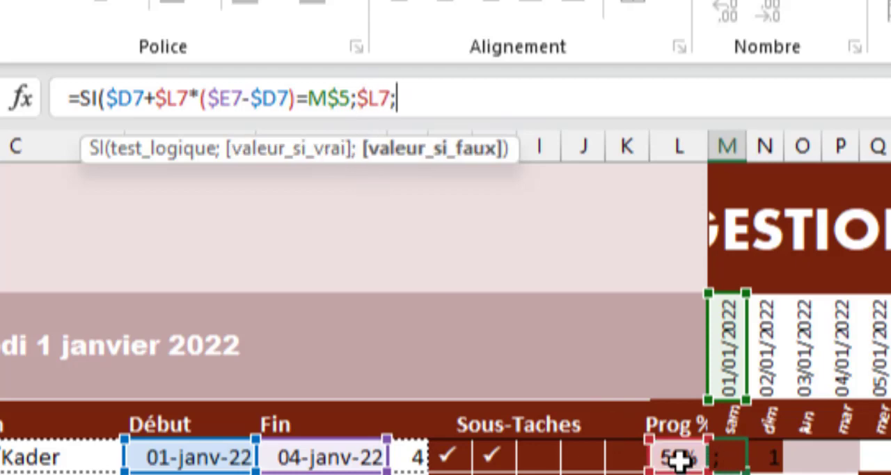
type("\"\")")
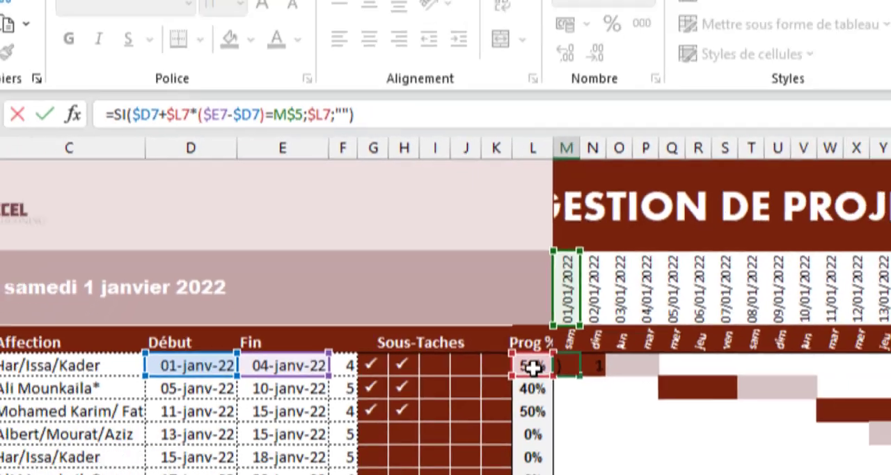
key("ctrl+Return")
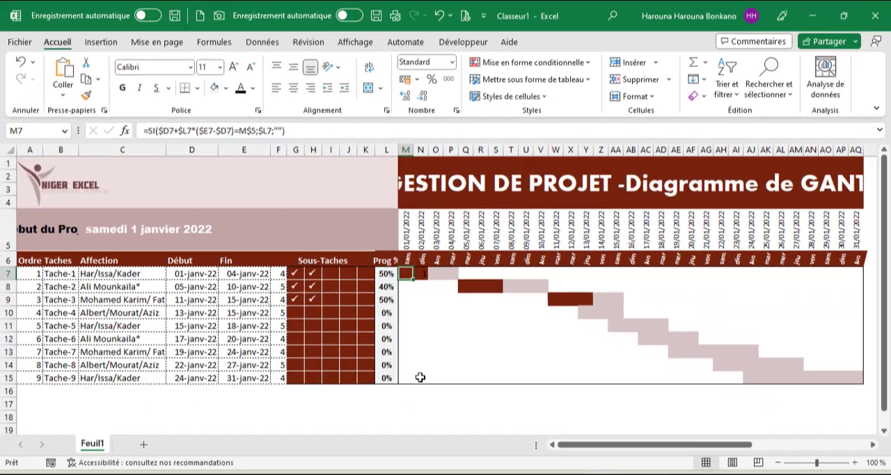
left_click_drag(416, 278, 705, 292)
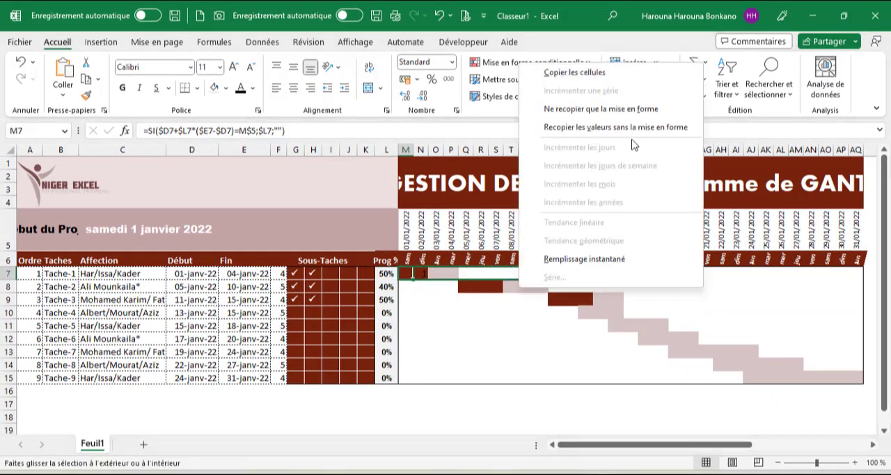
left_click(631, 128)
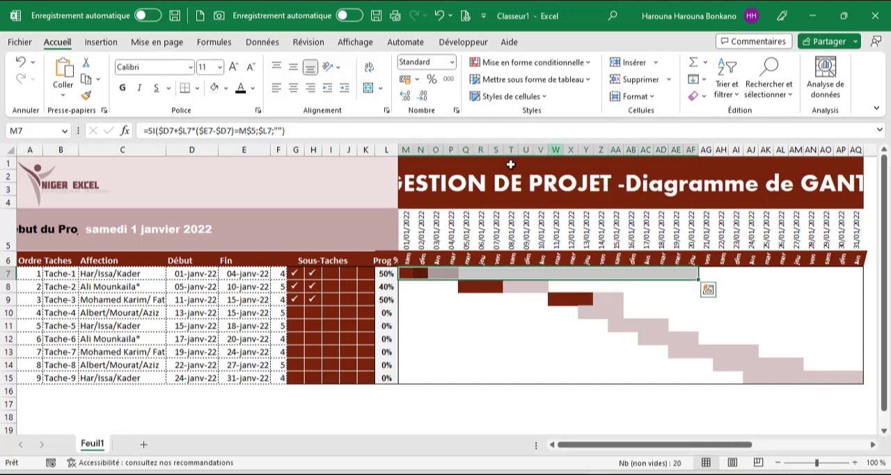
Evaluate $D7+$L7*($E7-$D7) inside M7's formula, copy the resulting value and cancel the edit.
left_click(410, 276)
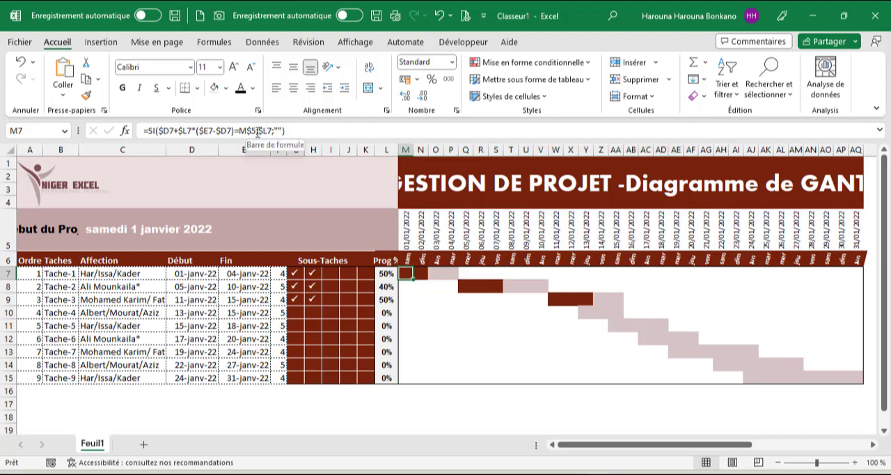
left_click(257, 132)
left_click_drag(158, 131, 234, 131)
key("F9")
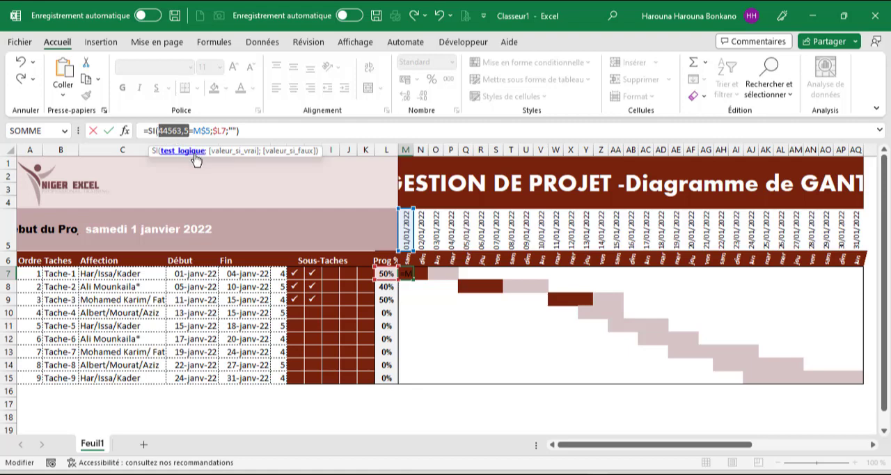
key("Escape")
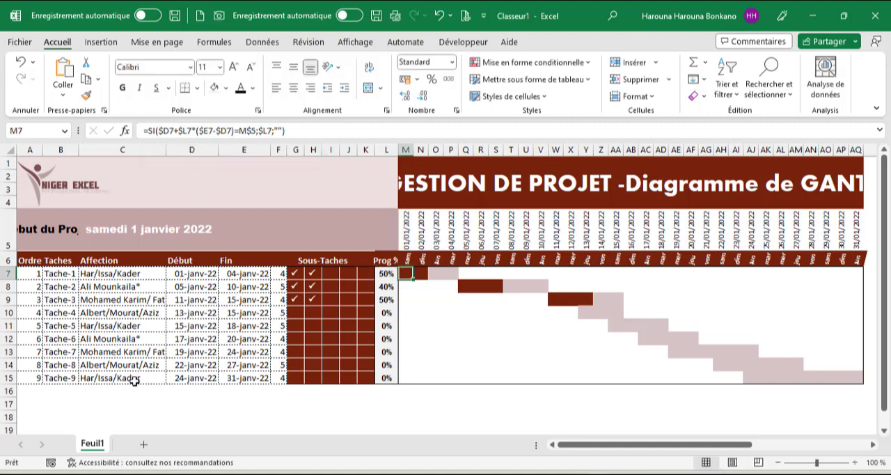
Paste the copied value as text only into C16 and C17 below the task table.
left_click(94, 391)
right_click(93, 391)
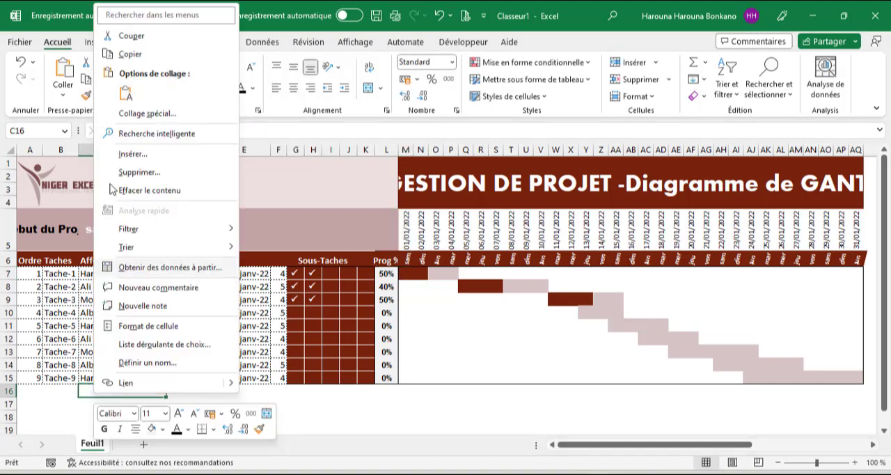
left_click(125, 92)
left_click(129, 403)
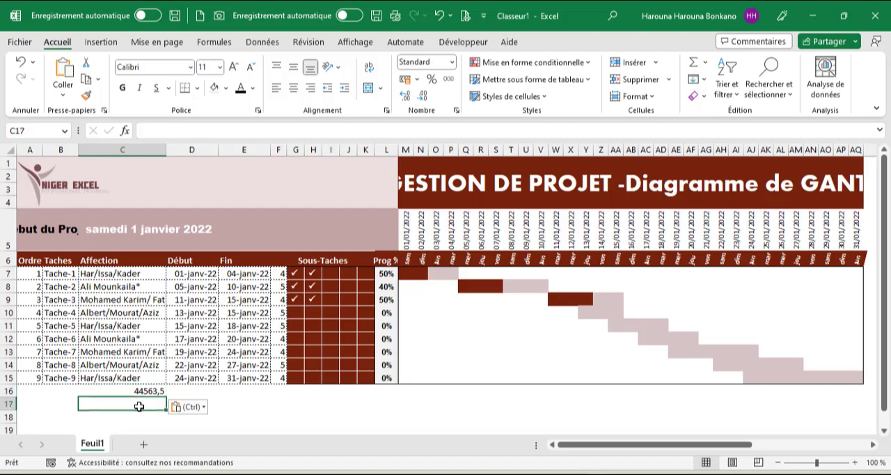
right_click(132, 404)
left_click(185, 86)
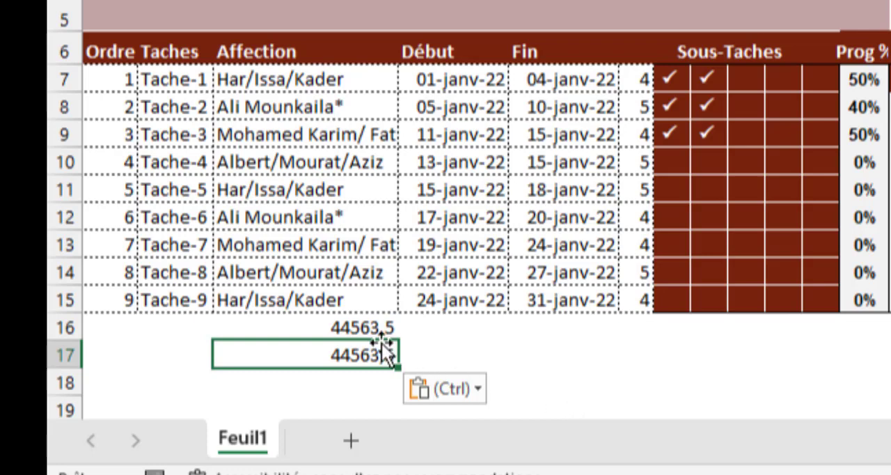
Replace the value in C17 with 44563 and format both C16 and C17 as dates.
left_click(362, 332)
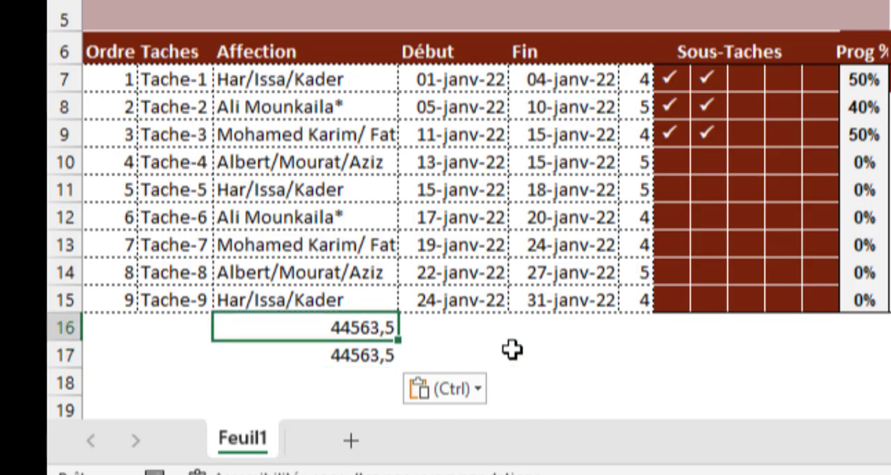
key("ctrl+shift+numbersign")
left_click(377, 353)
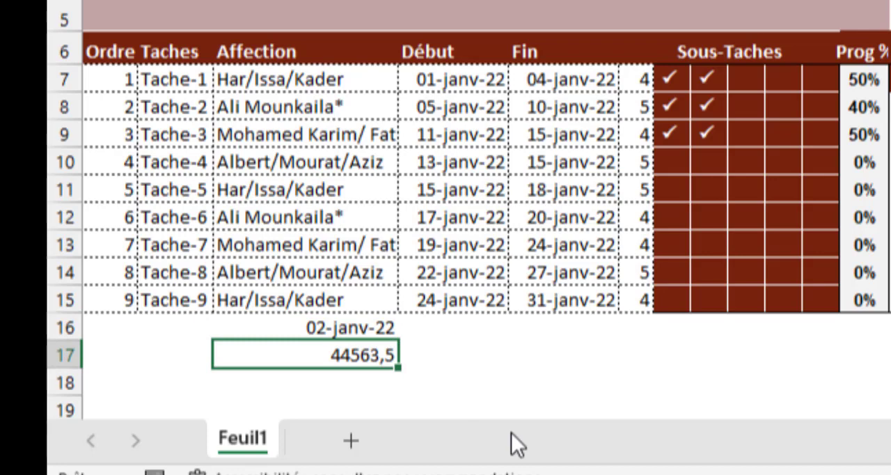
key("BackSpace")
type("44563")
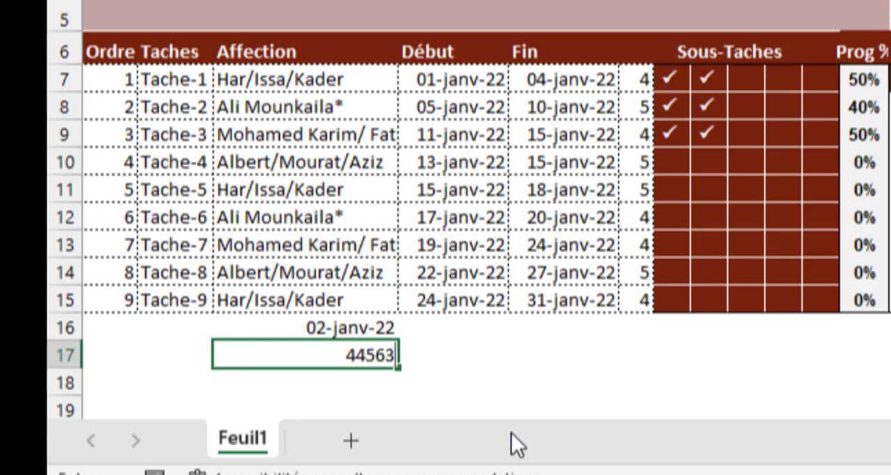
key("Return")
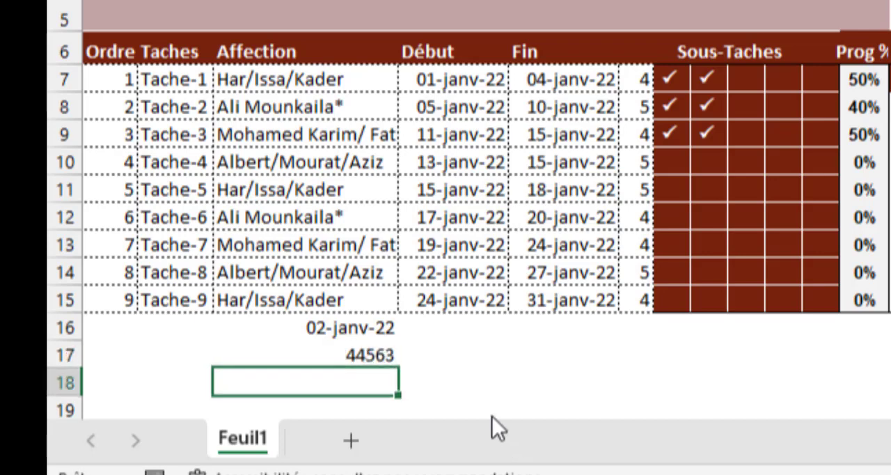
left_click(360, 356)
key("ctrl+shift+3")
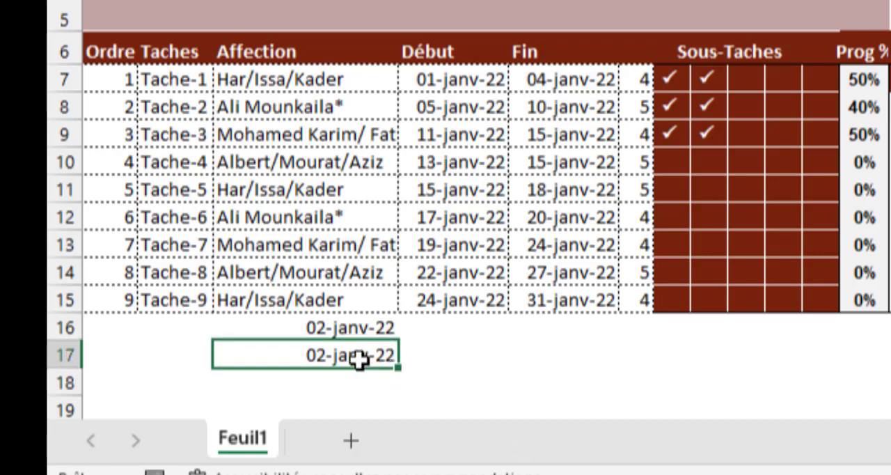
Enter the comparison formula =C16=C17 in C18.
left_click(348, 381)
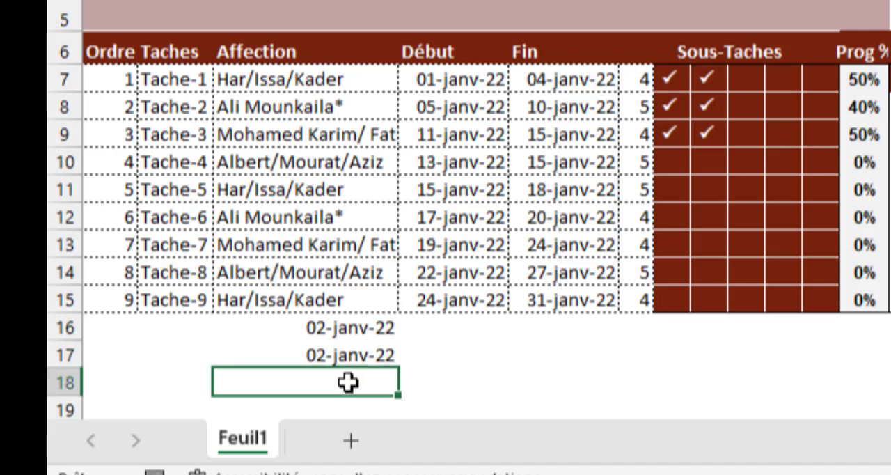
type("=")
key("Up")
key("Up")
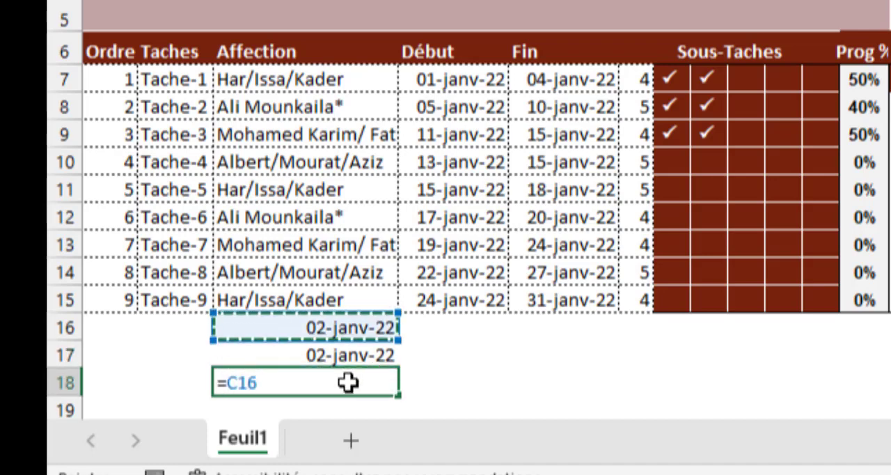
type("=")
key("Up")
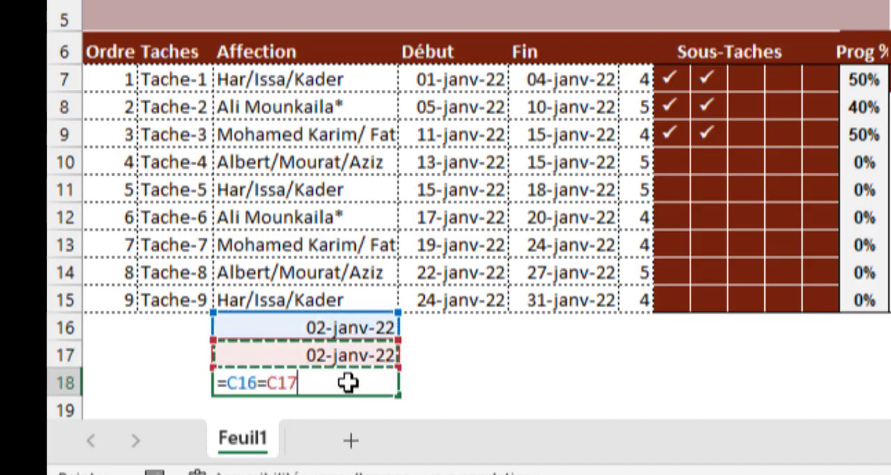
key("Return")
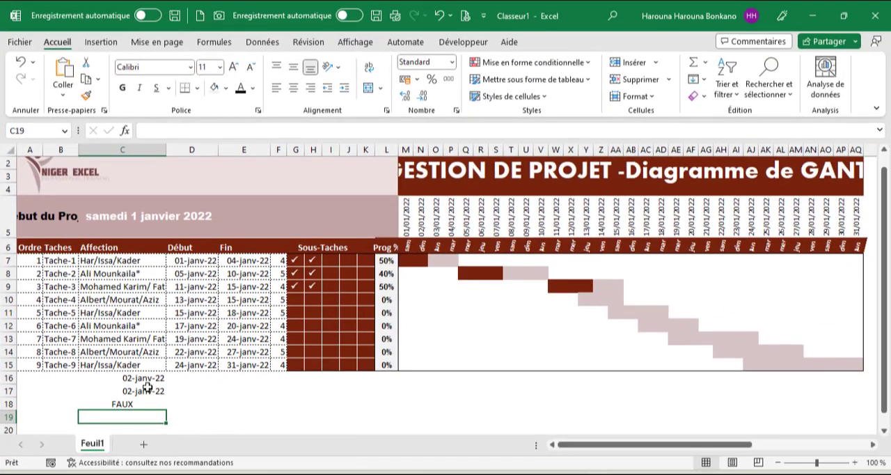
Remove the 12:00:00 time portion from the date in C16, leaving only 02/01/2022.
left_click(147, 380)
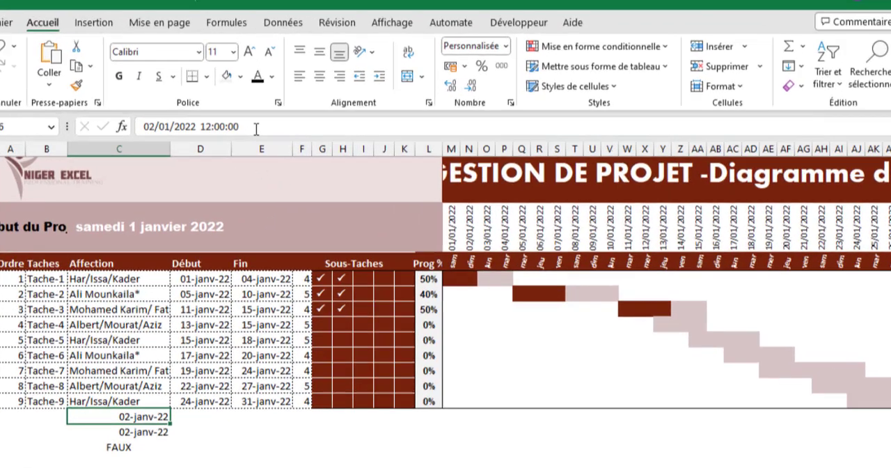
left_click_drag(225, 130, 192, 131)
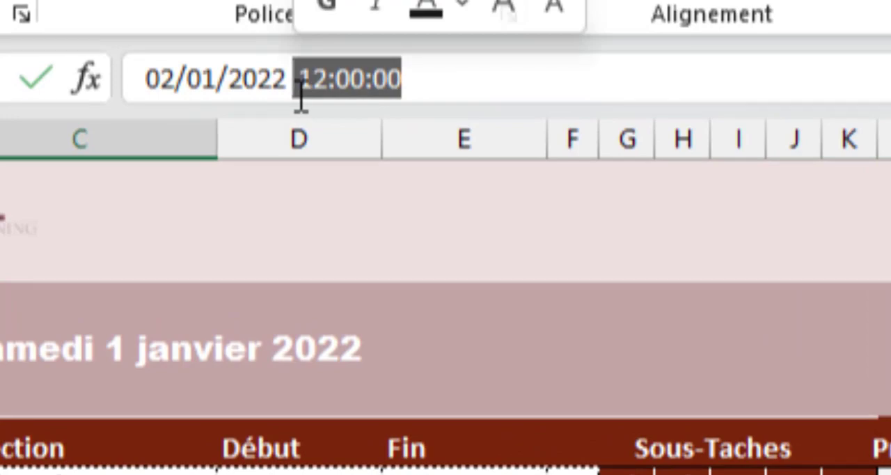
key("BackSpace")
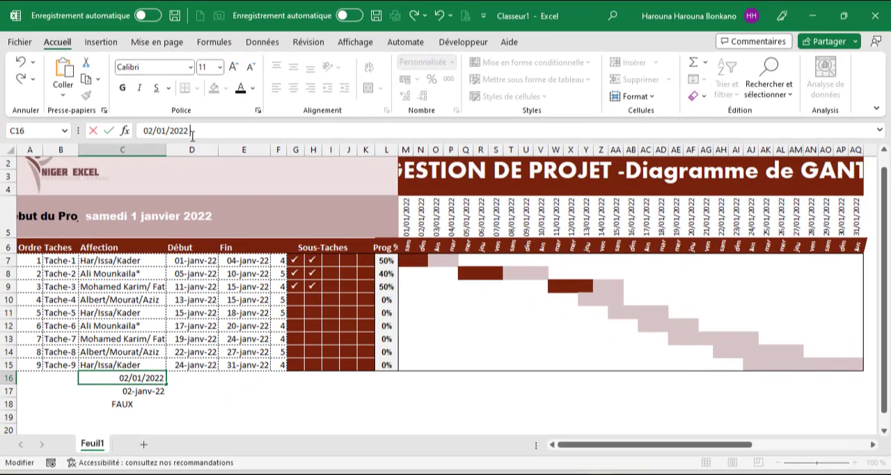
key("ctrl+Return")
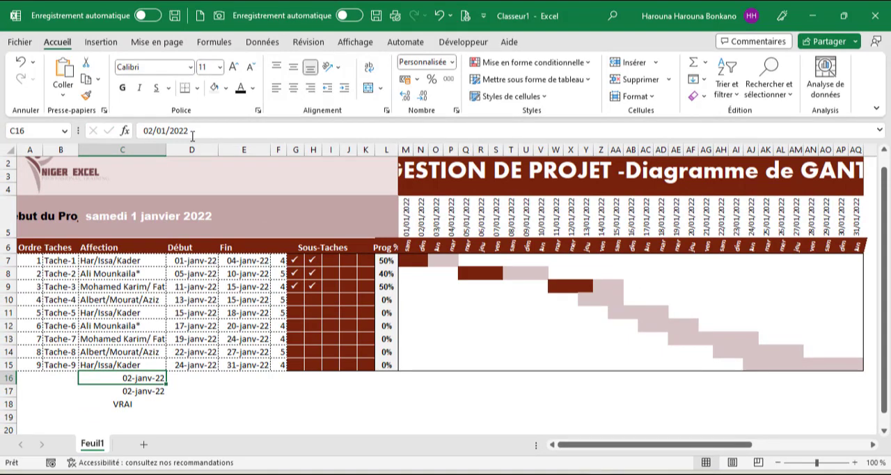
Wrap the date calculation in M7 with ENT so the formula reads =SI(ENT($D7+$L7*($E7-$D7))=M$5;$L7;"").
left_click(404, 258)
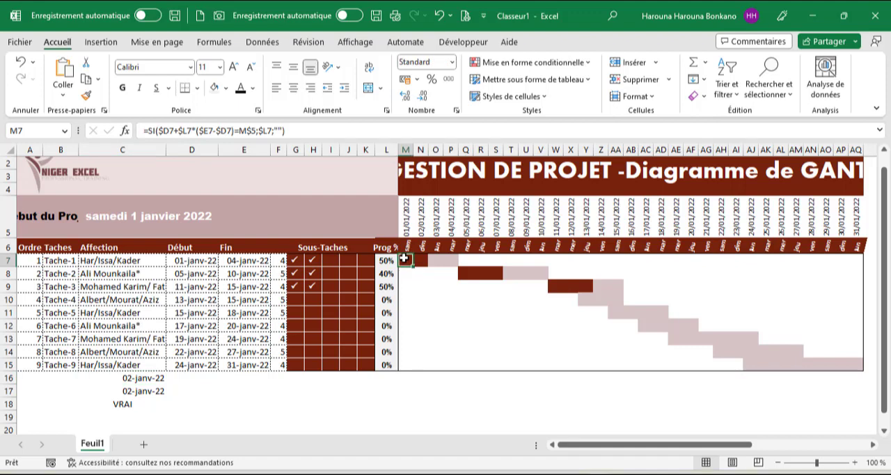
left_click(158, 131)
type("ent")
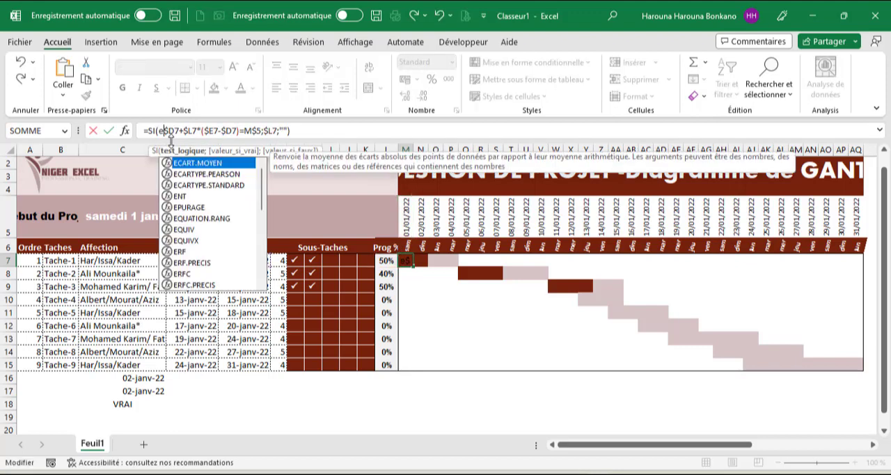
key("Tab")
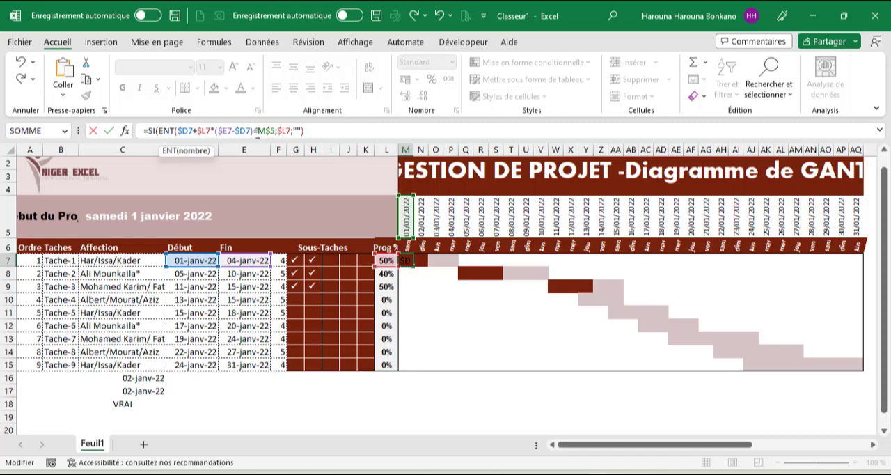
type(")")
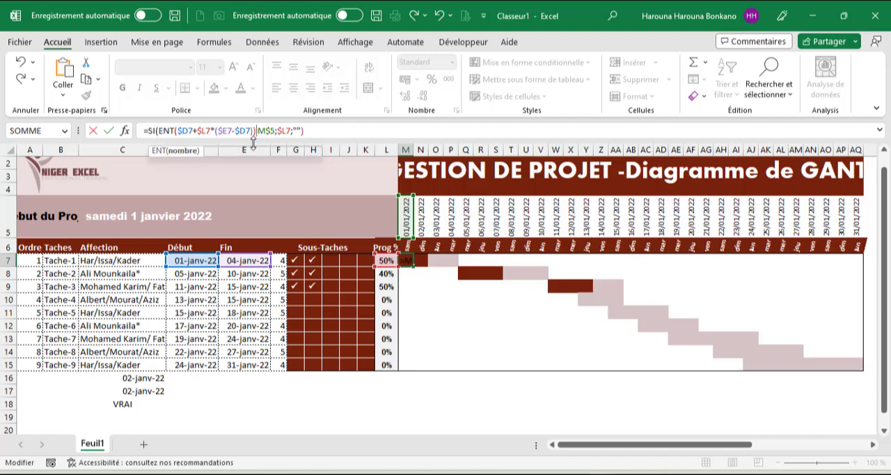
key("ctrl+Return")
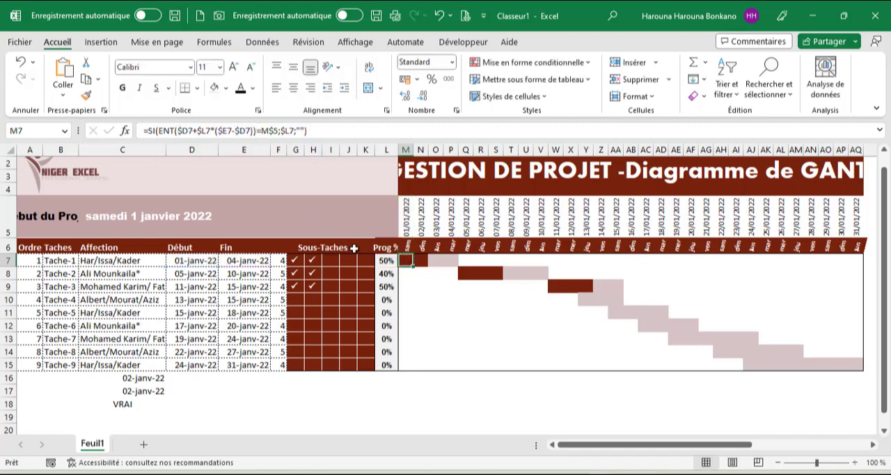
Fill M7's formula across the Gantt grid M7:AQ15, copying the values without formatting.
left_click_drag(412, 267, 755, 294)
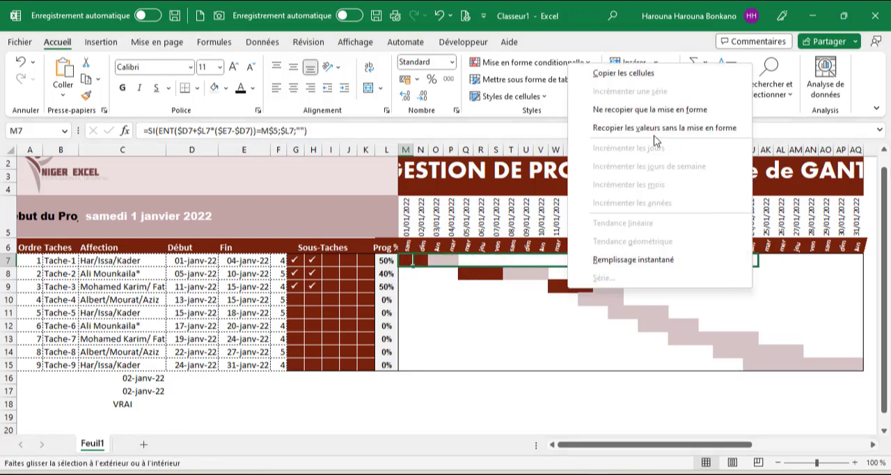
left_click(708, 130)
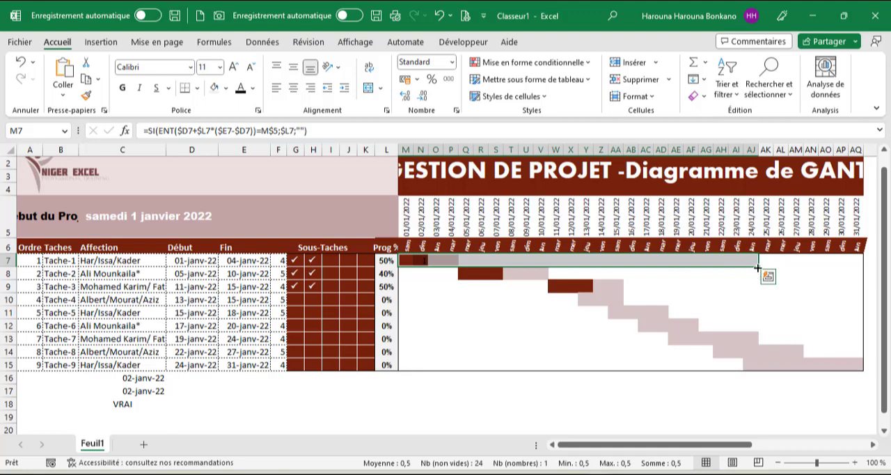
left_click_drag(757, 270, 866, 374)
left_click(775, 105)
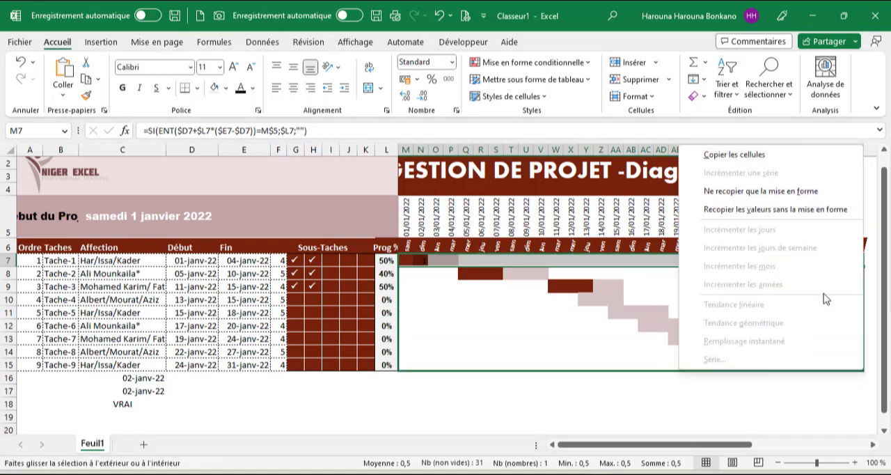
left_click(783, 211)
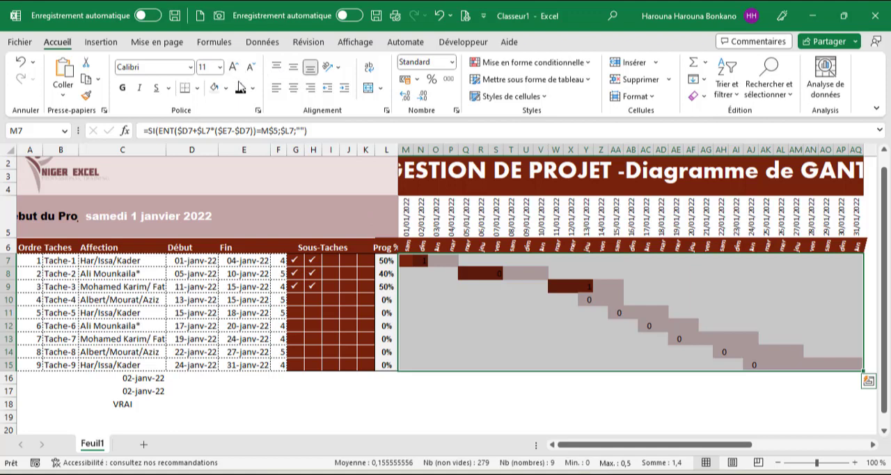
Give the Gantt grid M7:AQ15 a white font colour and the percentage number format.
left_click(256, 93)
left_click(241, 142)
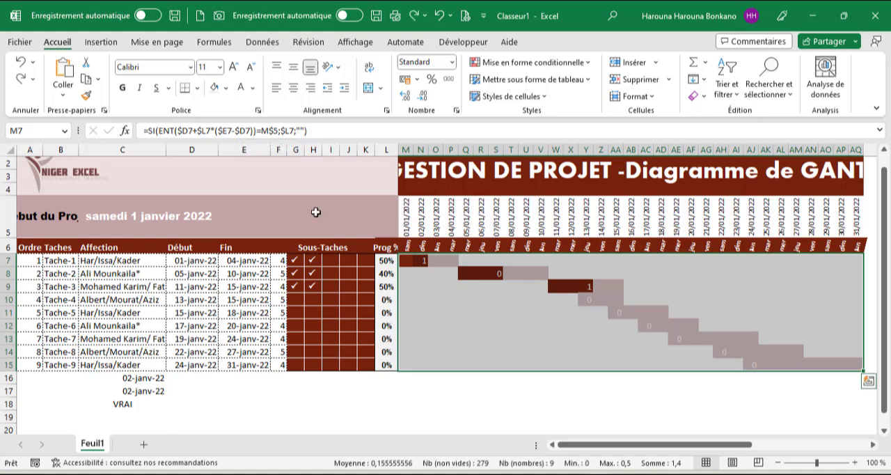
key("ctrl+shift+5")
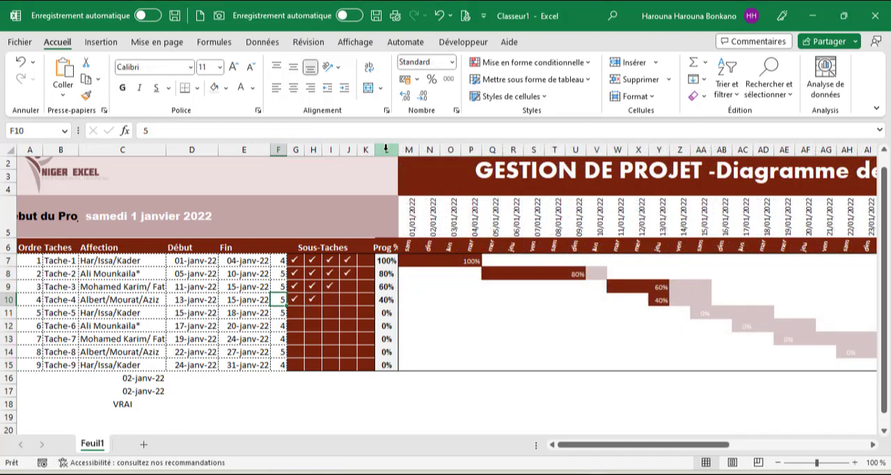
Hide the progress percentage column L.
left_click(386, 149)
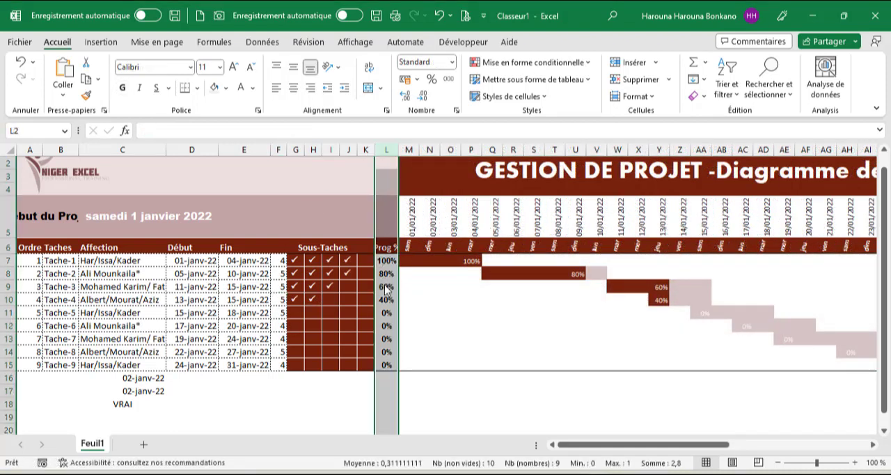
right_click(386, 228)
left_click(426, 259)
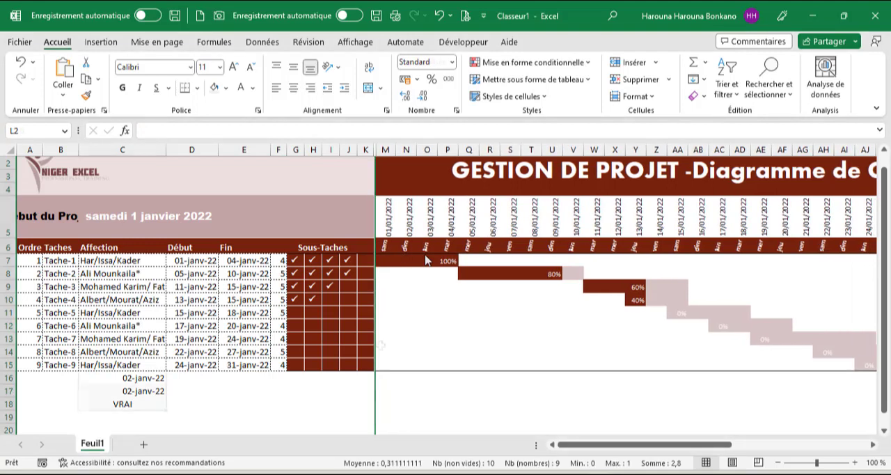